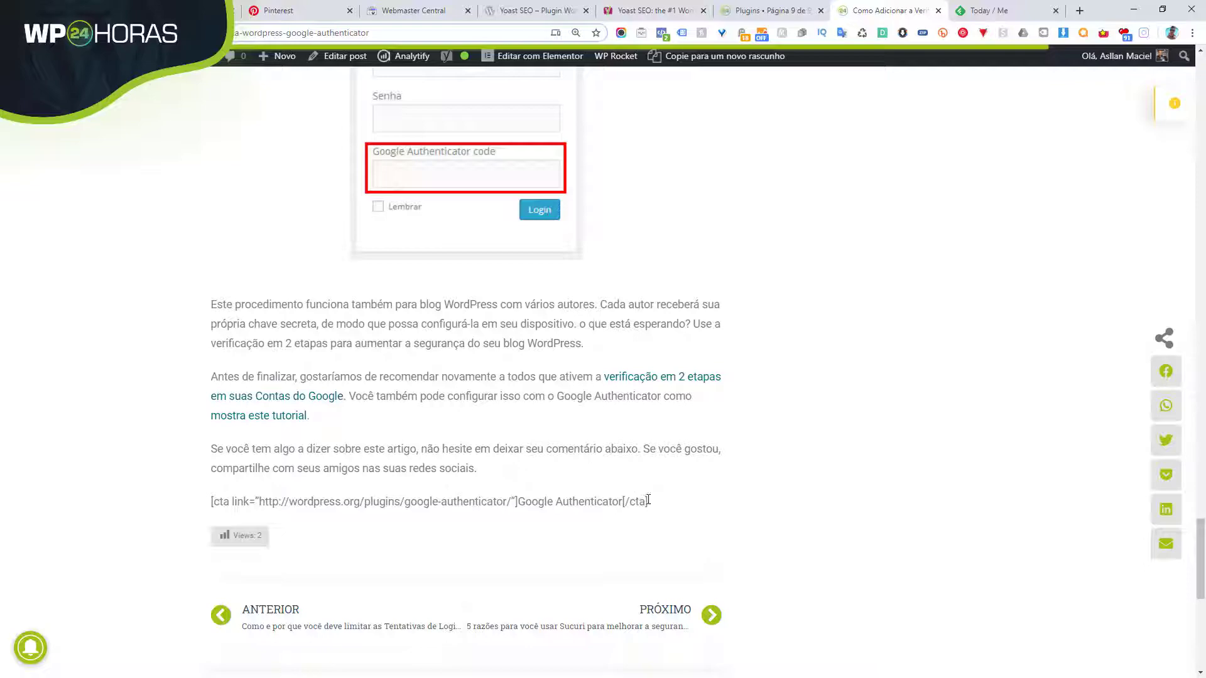
Copy the full text of the published Google Authenticator article and paste it into the body of the new post.
left_click_drag(649, 501, 632, 424)
left_click_drag(1201, 559, 1204, 121)
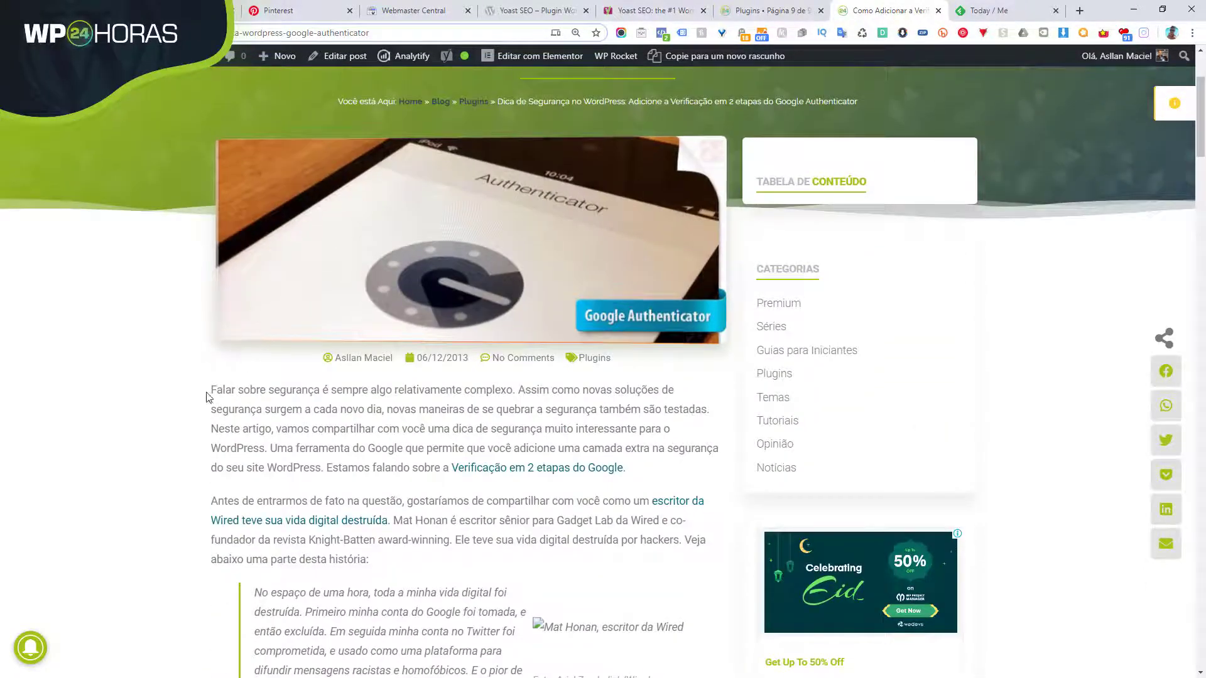
left_click_drag(211, 394, 654, 677)
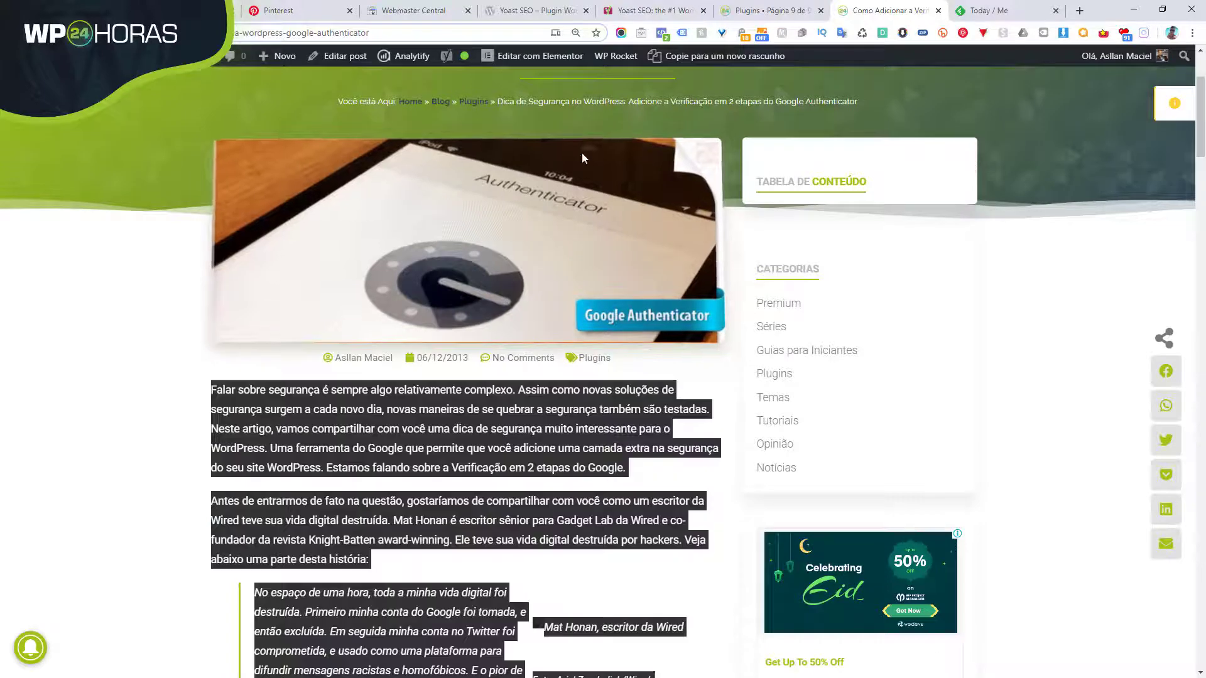
scroll(582, 153, "up", 3)
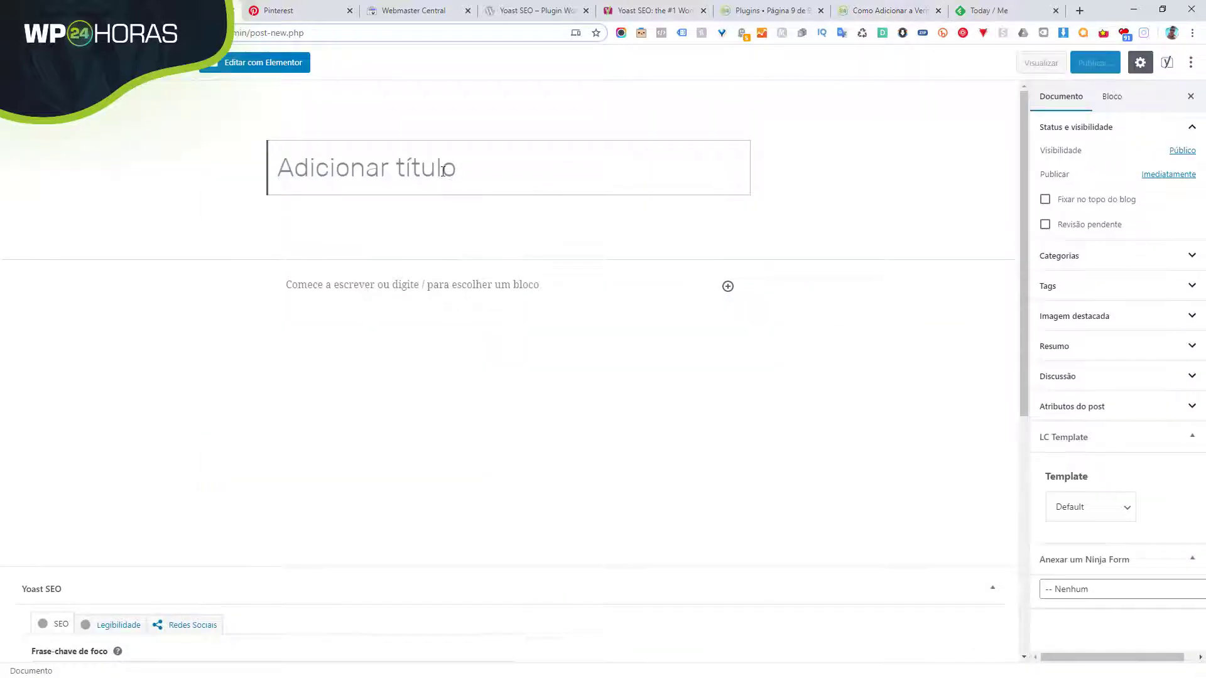
left_click(420, 285)
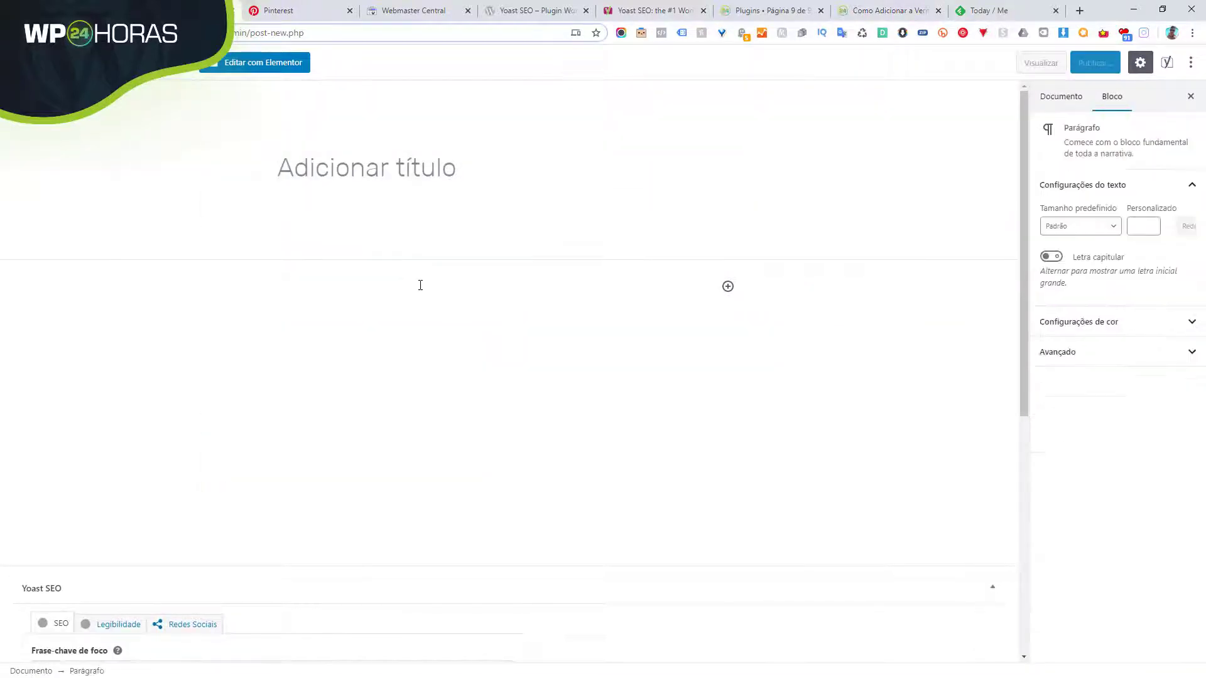
key("ctrl+v")
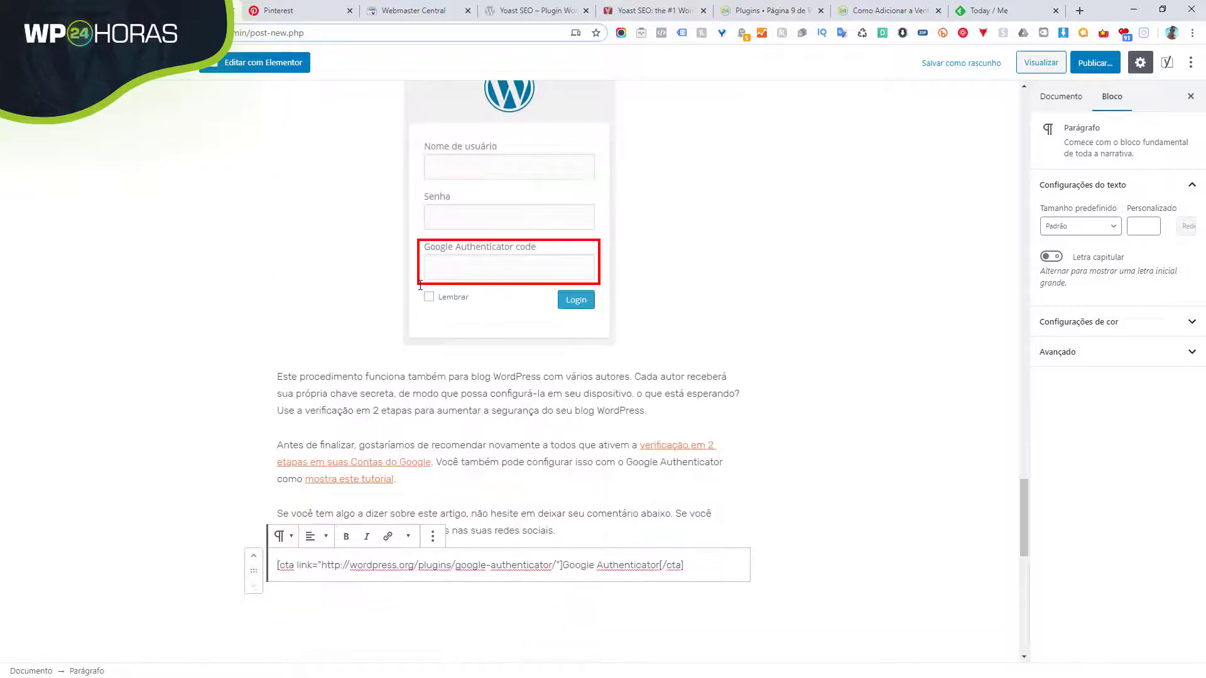
Check the original article's title and title the new post "Google Authenticator: Como Ativar a Verificação 2-Etapas no WordPress".
left_click_drag(661, 565, 564, 565)
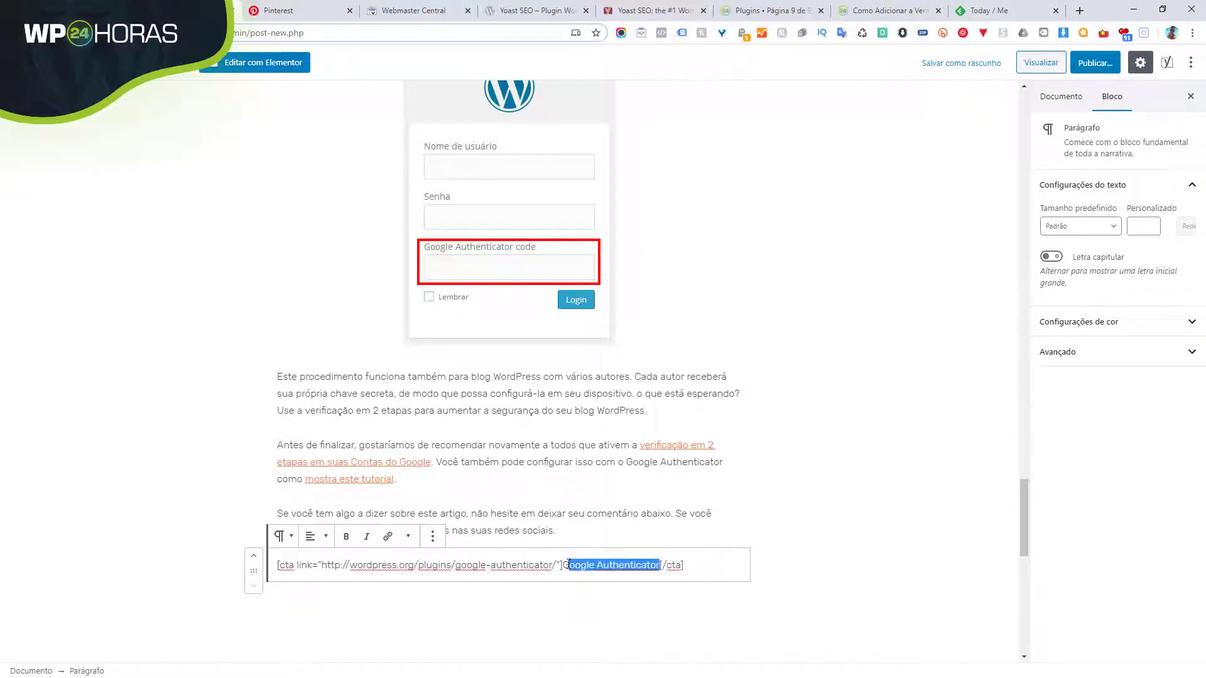
left_click_drag(1025, 539, 1095, 234)
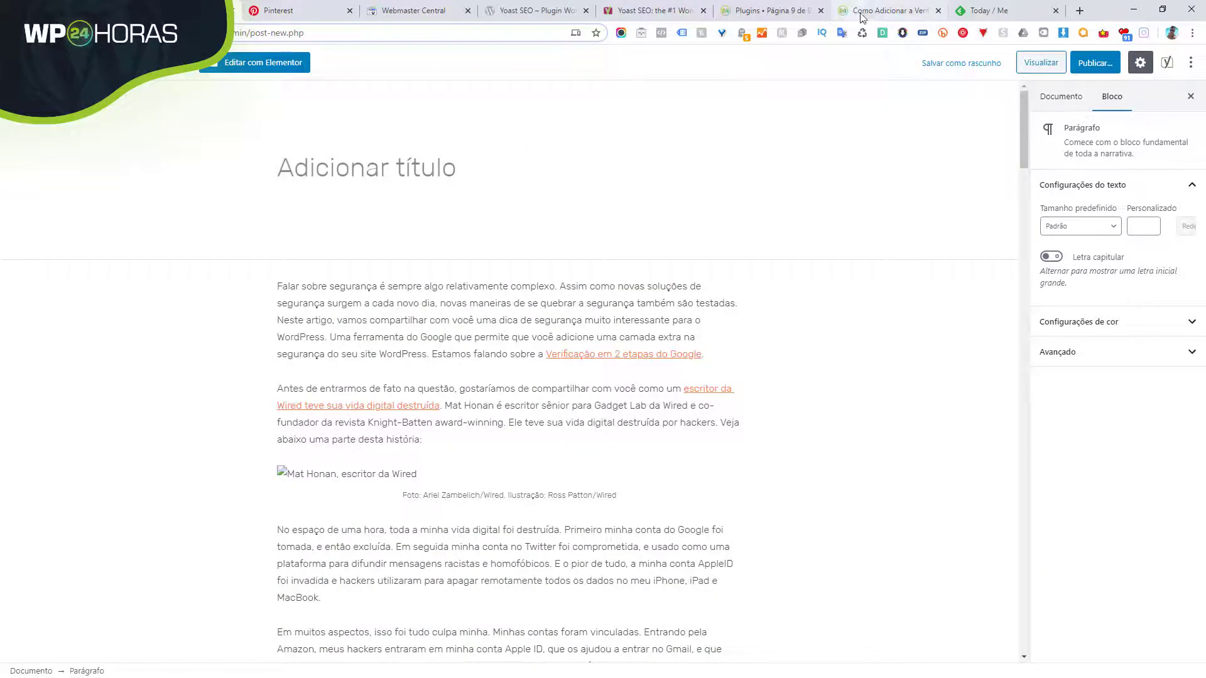
left_click(882, 10)
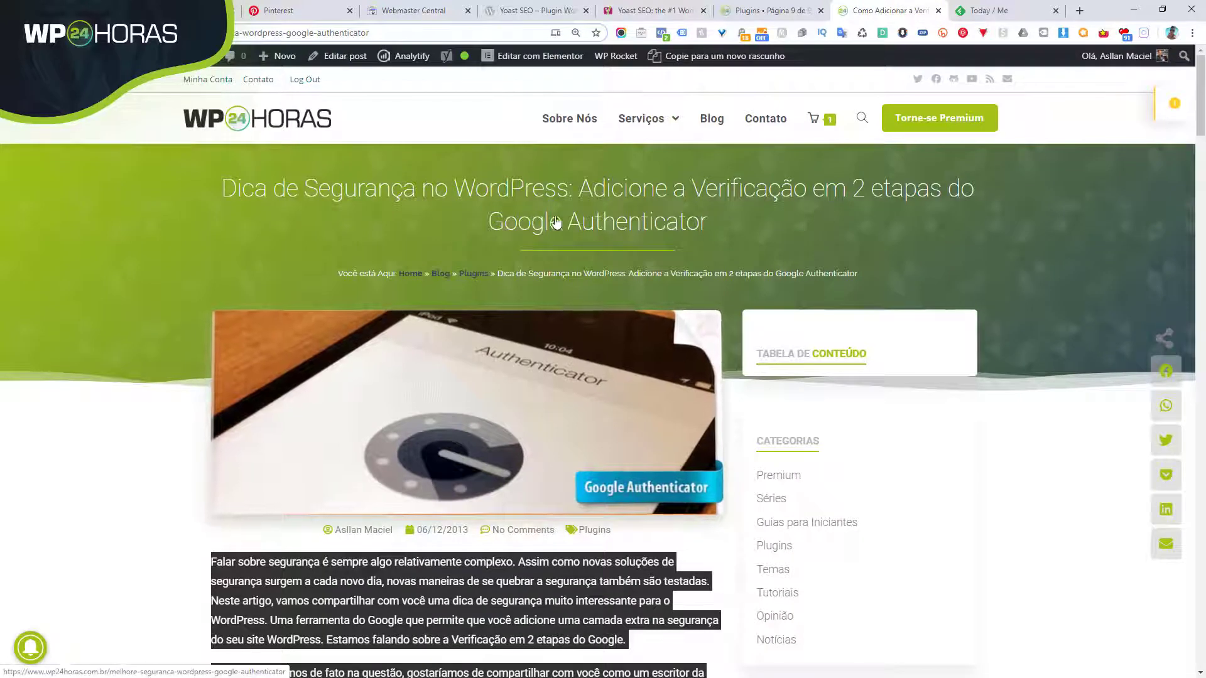
left_click(189, 11)
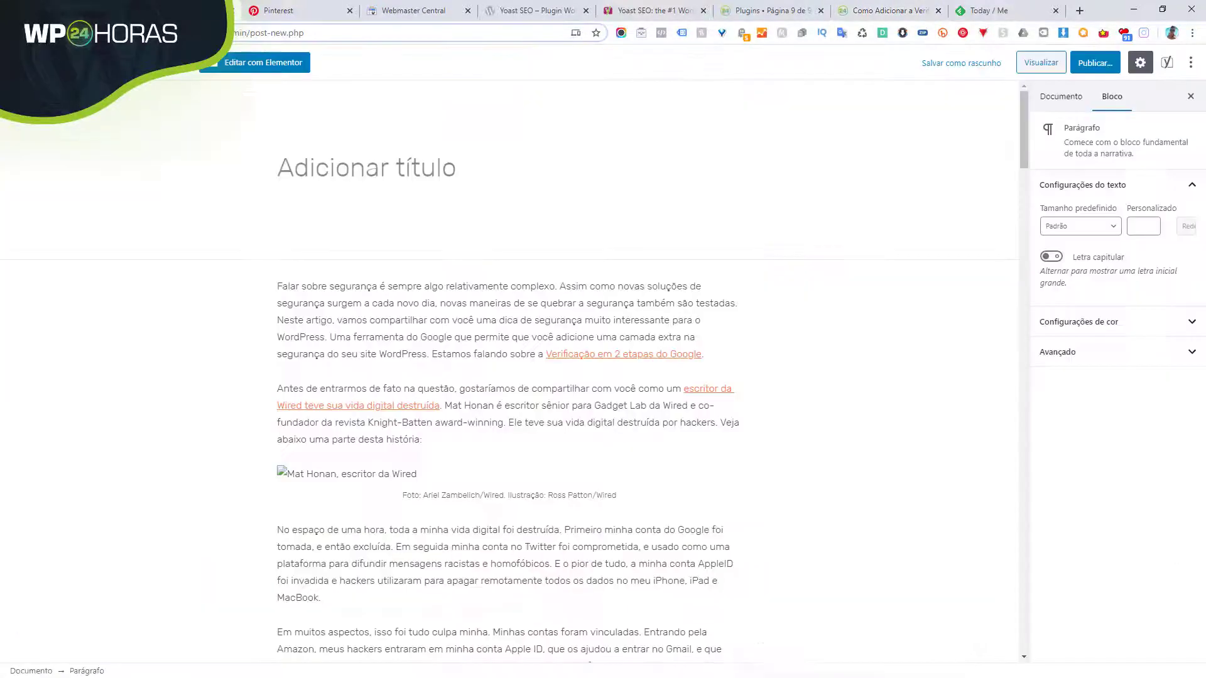
left_click(330, 154)
type("Google Authenticator")
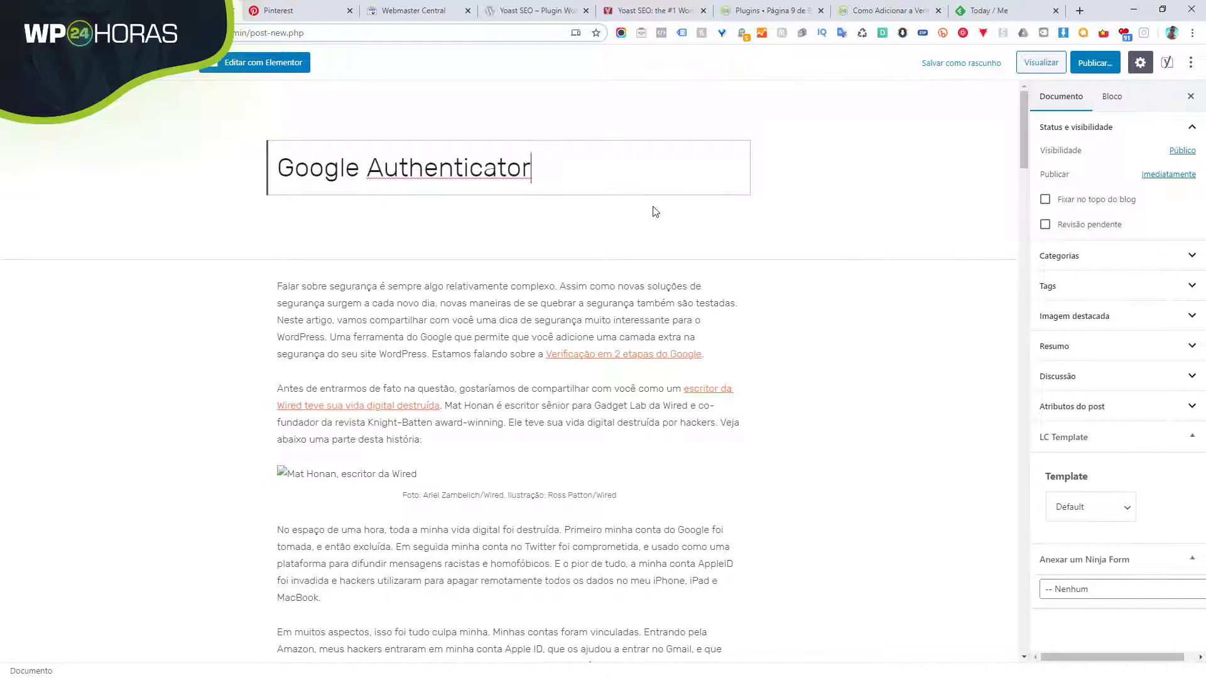
type(": Como Ativar a")
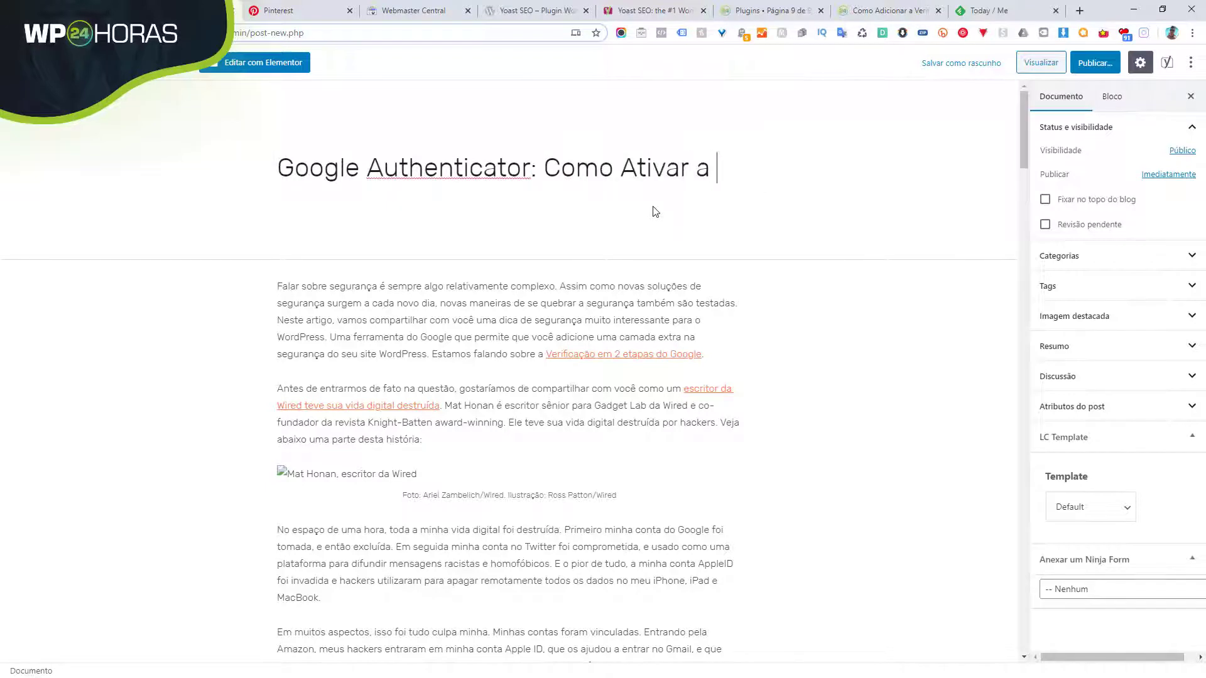
type(" Verificação")
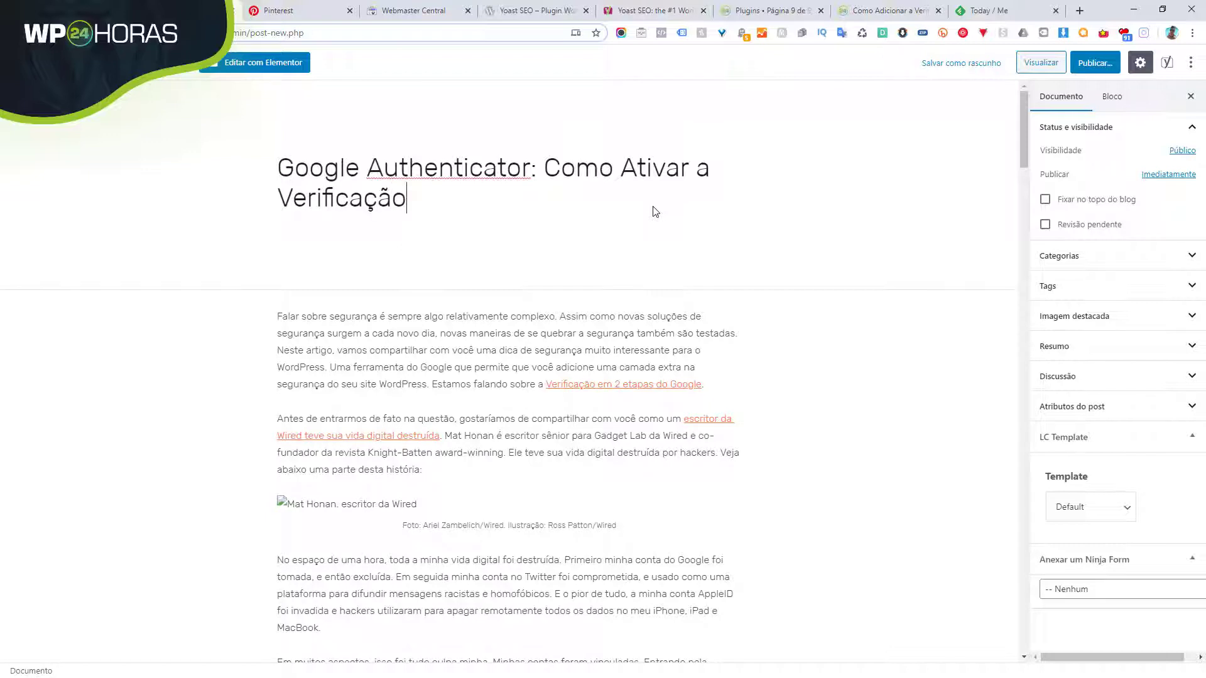
type(" 2 e")
key("BackSpace")
key("BackSpace")
type("-Etapas no ")
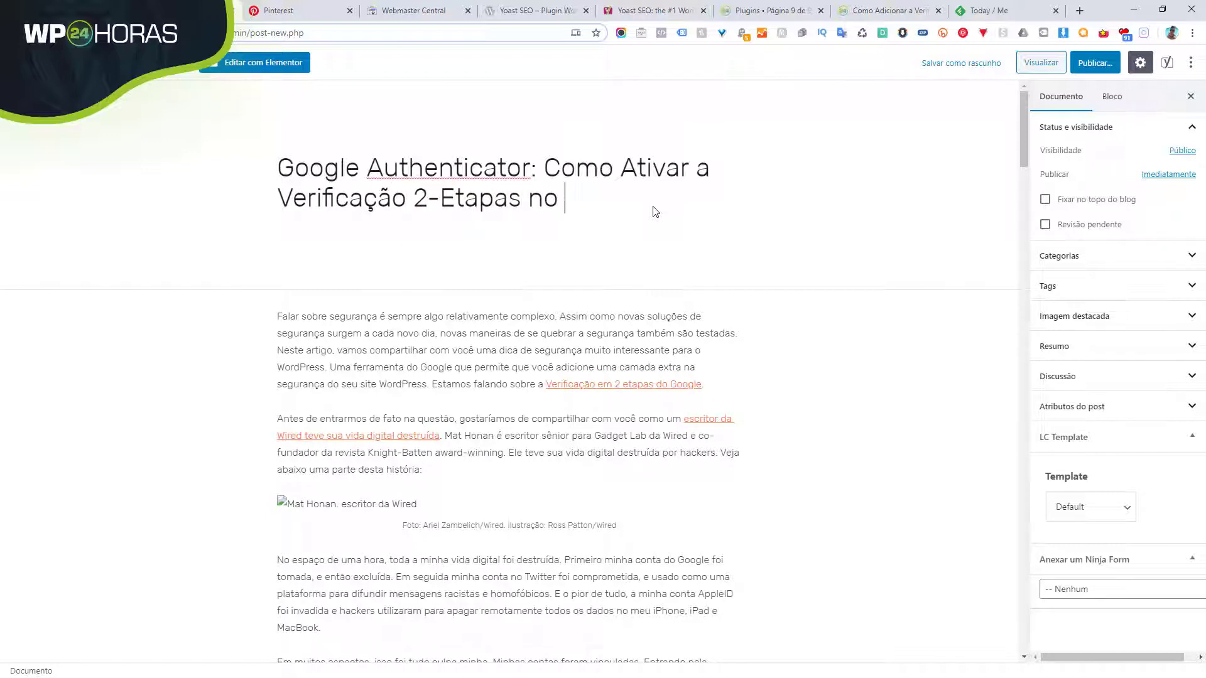
type("WordPress")
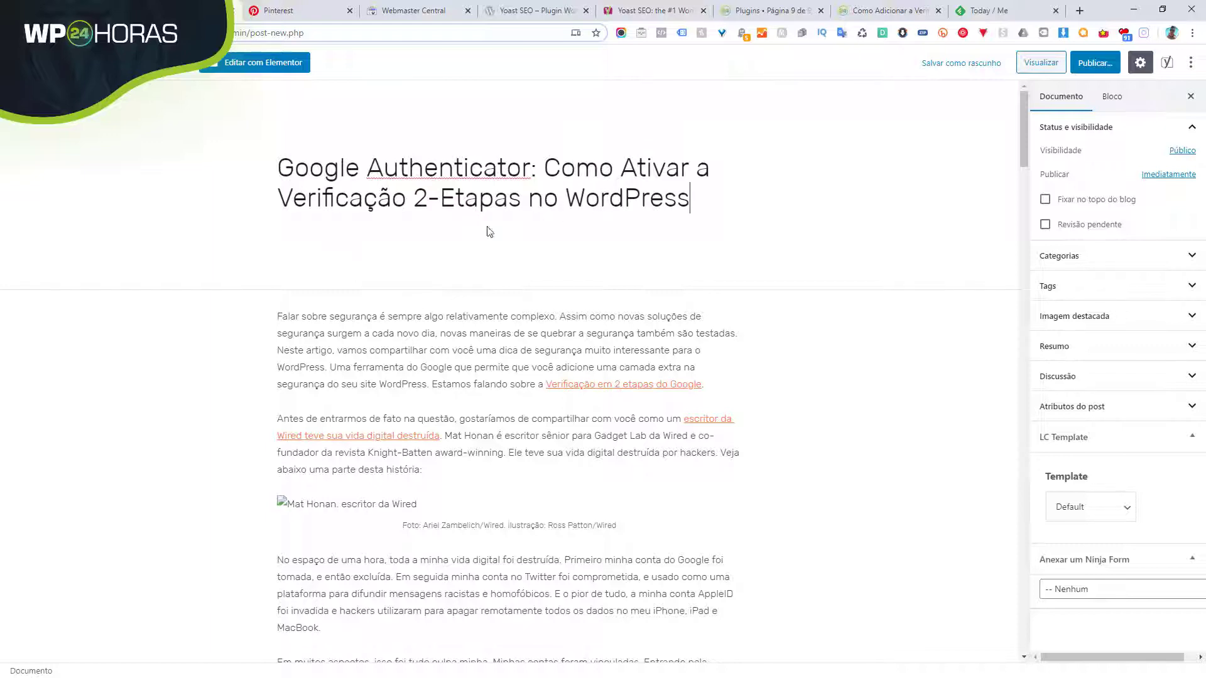
Review the pasted article from its introduction through the images and setup instructions, and return to the opening paragraphs.
scroll(732, 403, "down", 9)
scroll(735, 412, "up", 6)
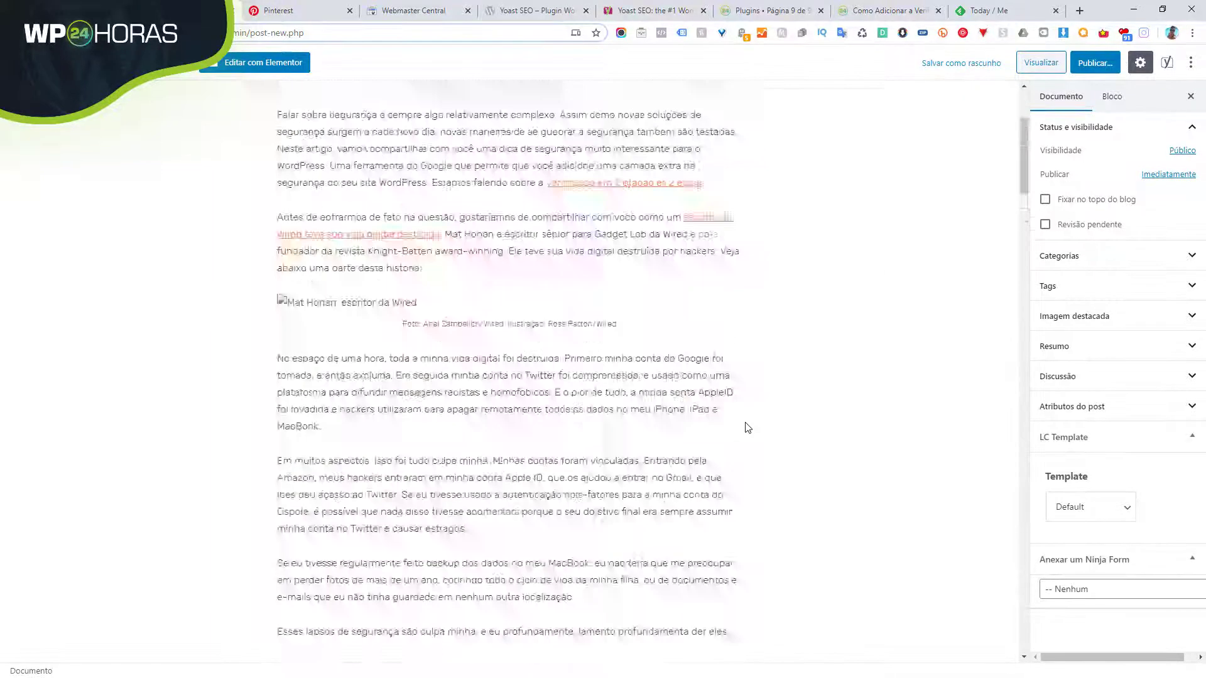
scroll(736, 417, "down", 9)
scroll(737, 417, "down", 20)
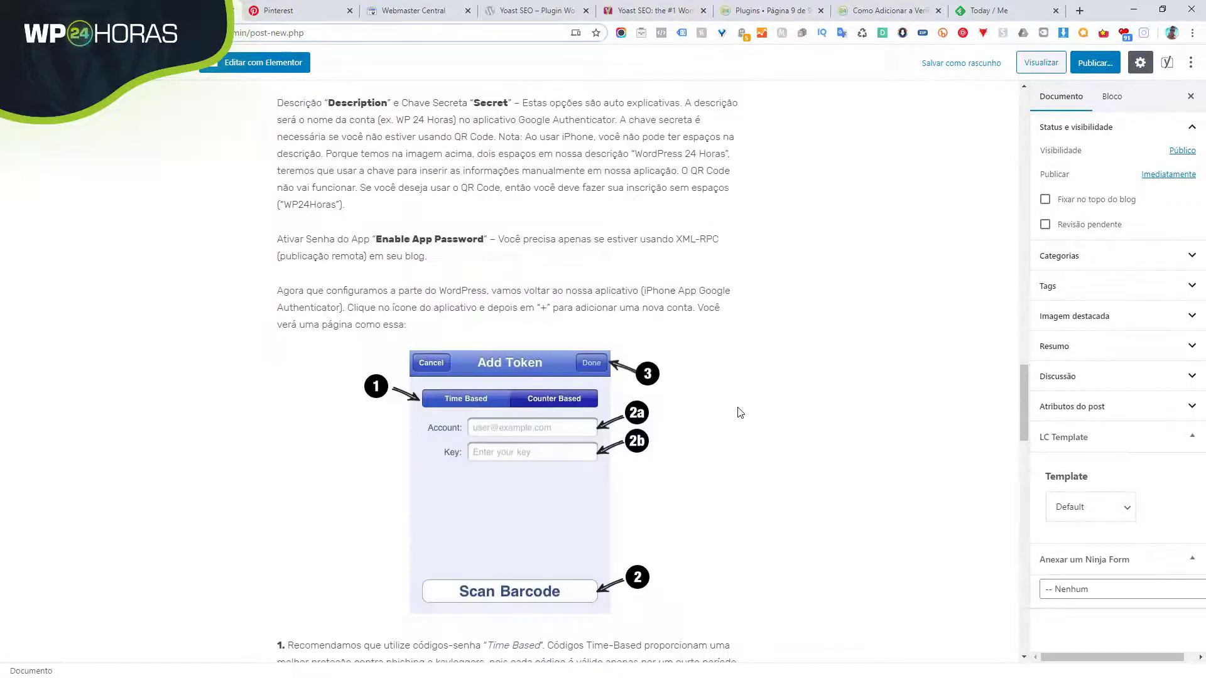
scroll(724, 428, "down", 6)
scroll(719, 425, "up", 13)
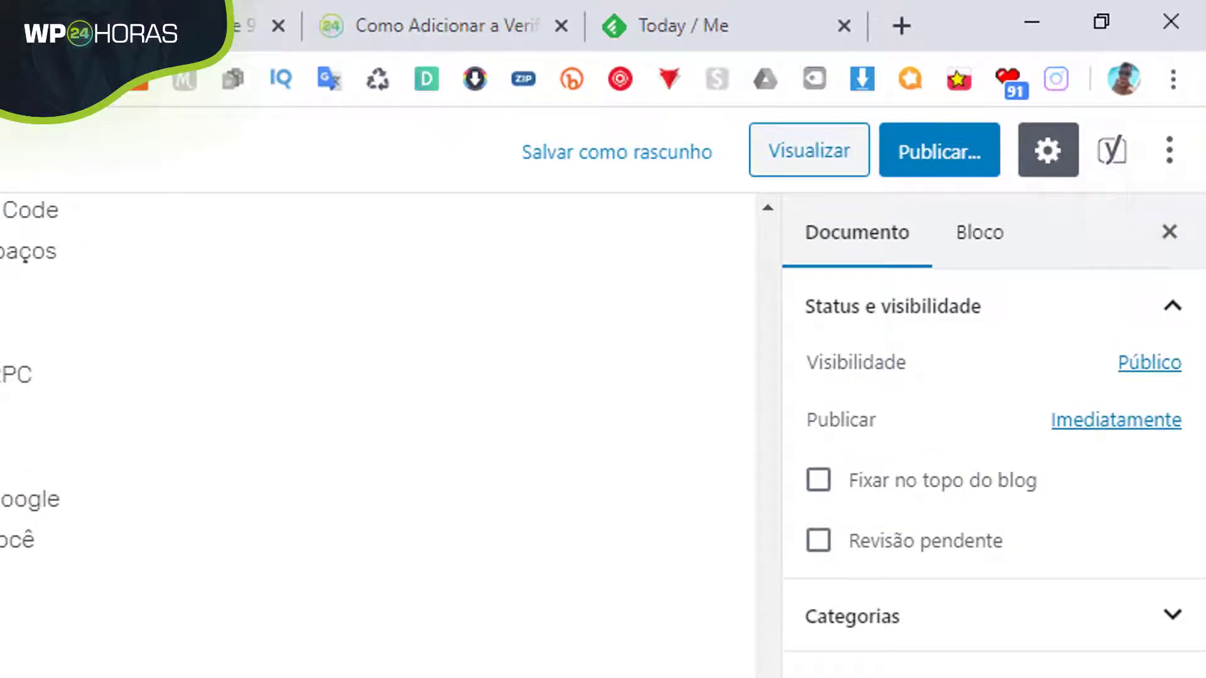
scroll(692, 528, "up", 15)
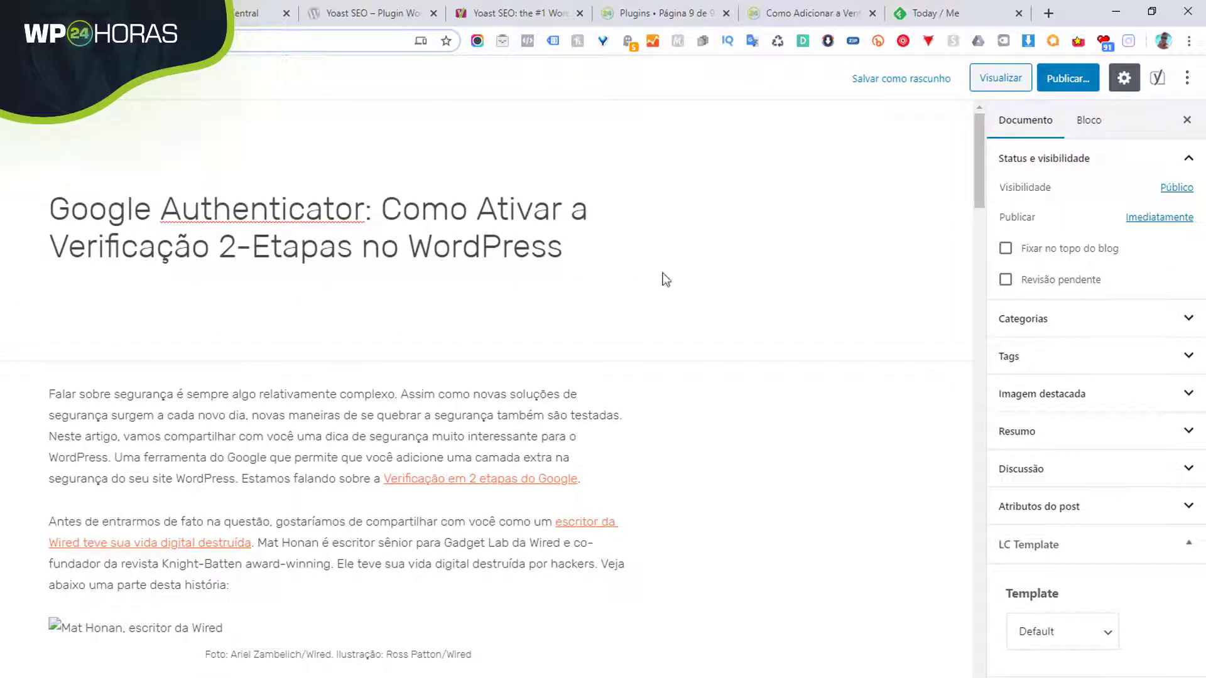
left_click(621, 414)
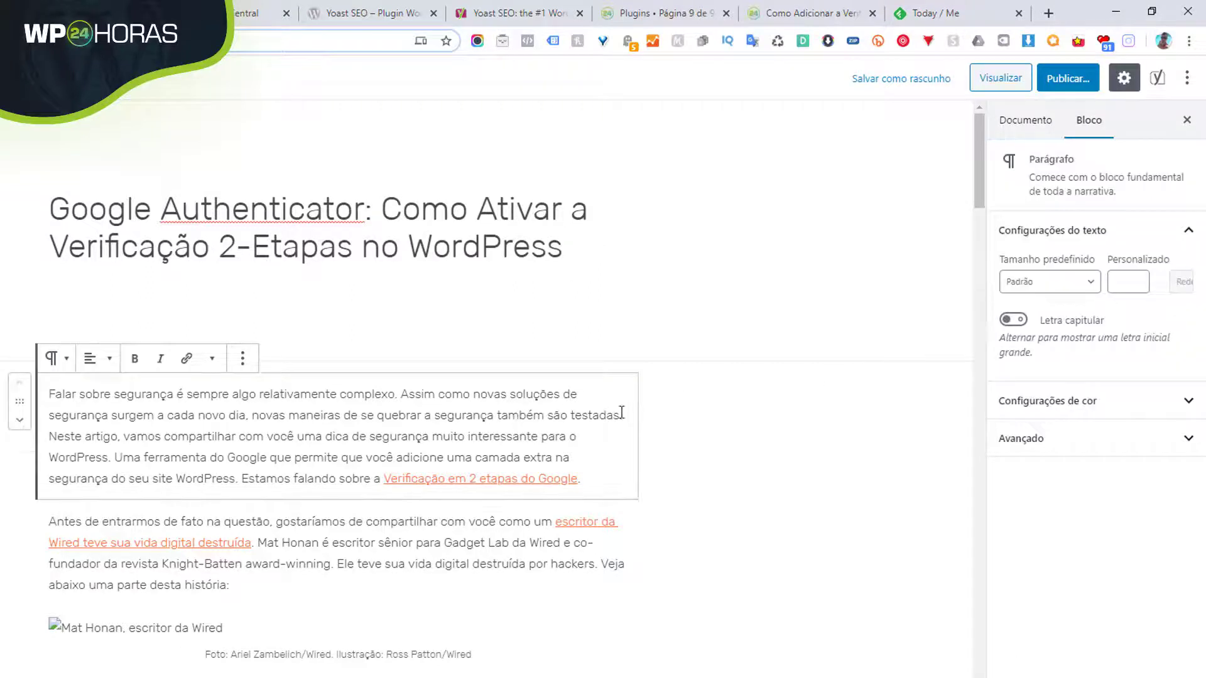
left_click(509, 539)
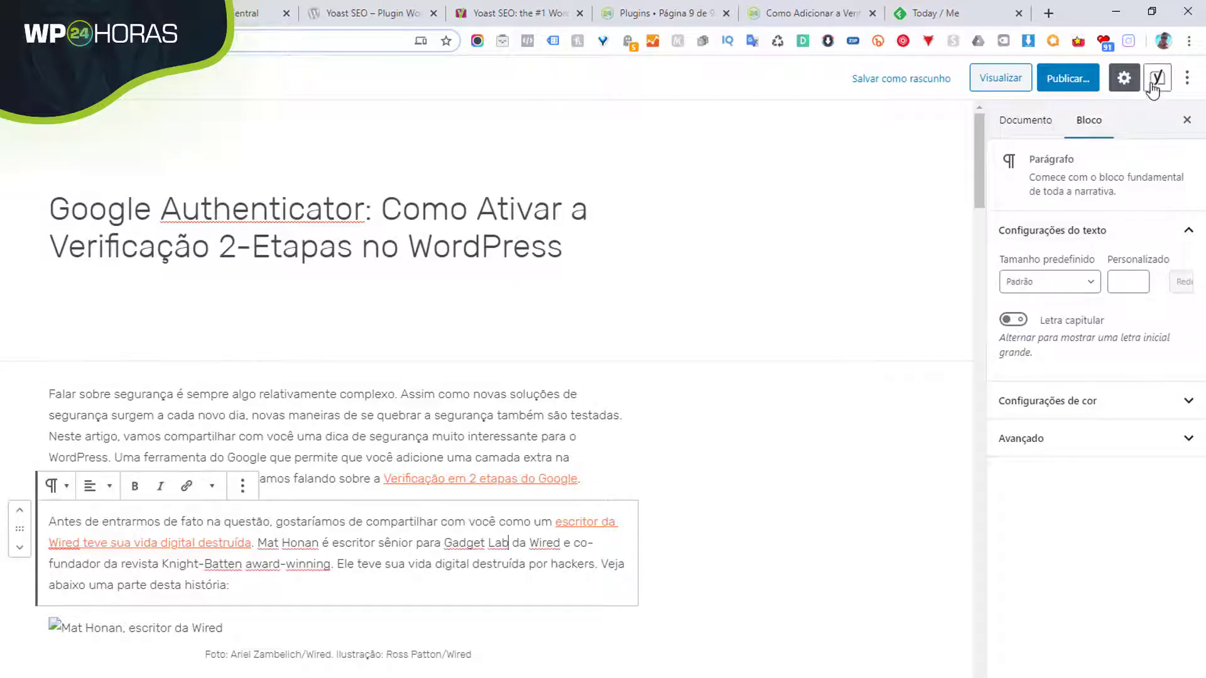
Open the post's Yoast SEO settings and examine the problems and improvements in the readability analysis.
left_click(1155, 85)
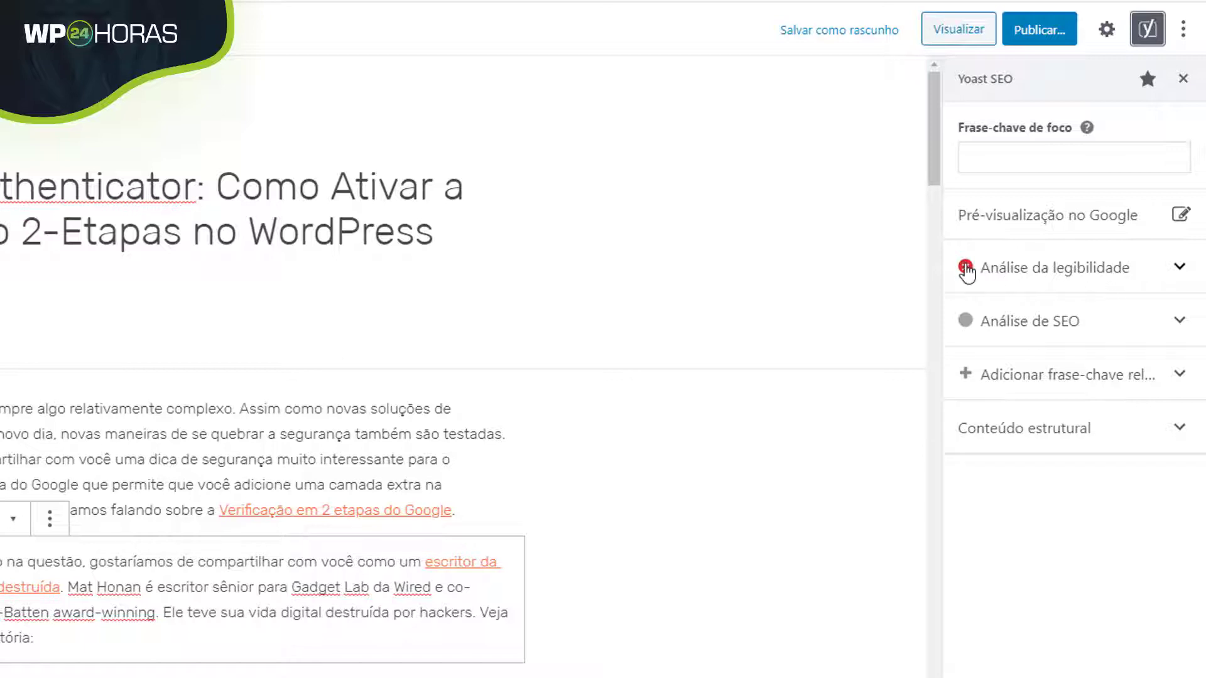
left_click(1159, 271)
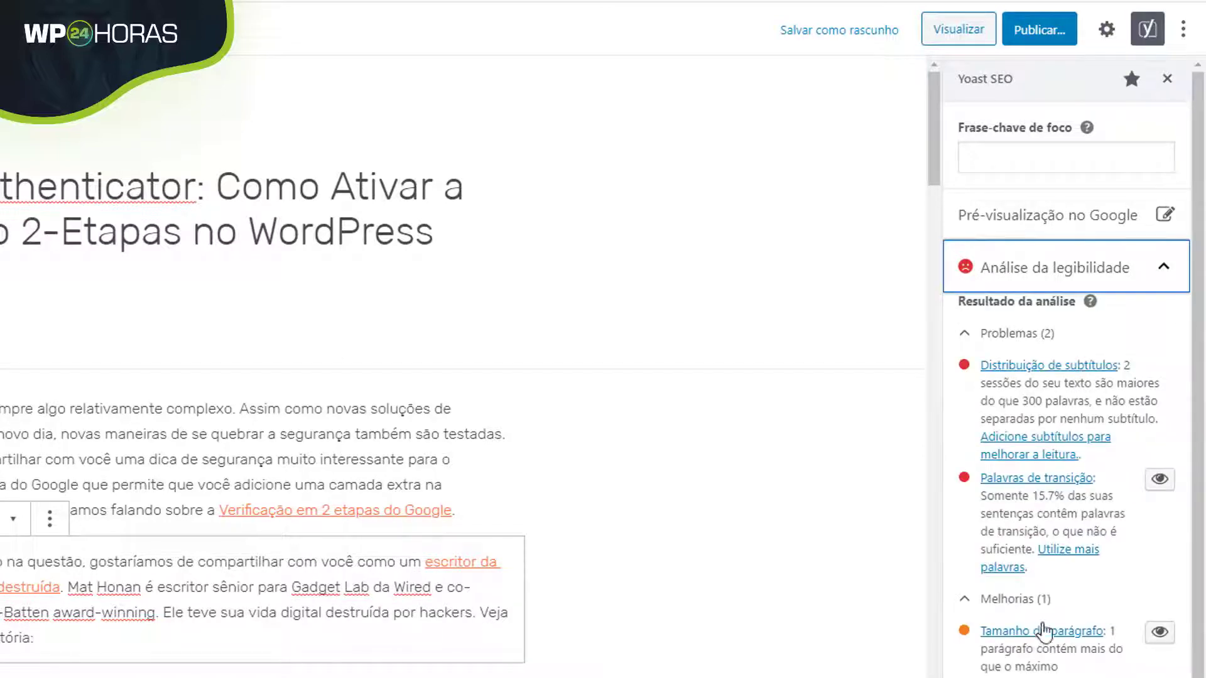
left_click(1162, 274)
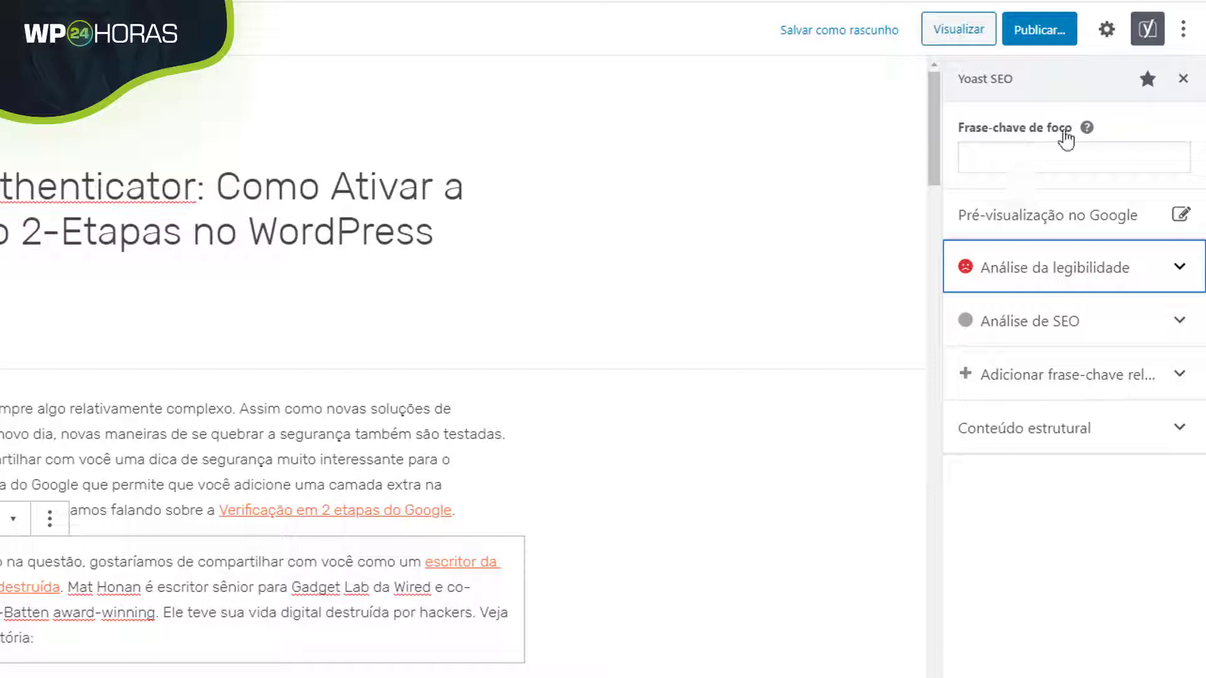
Set the post's focus keyphrase to "google authenticator".
left_click(969, 153)
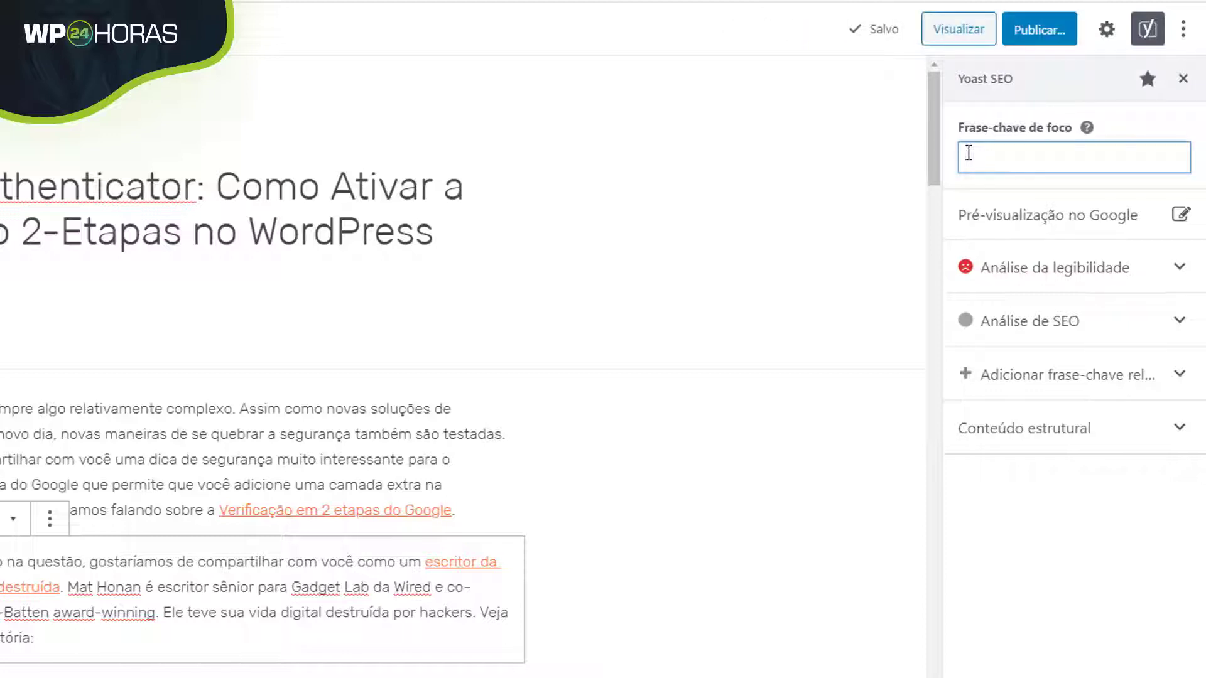
type("google ")
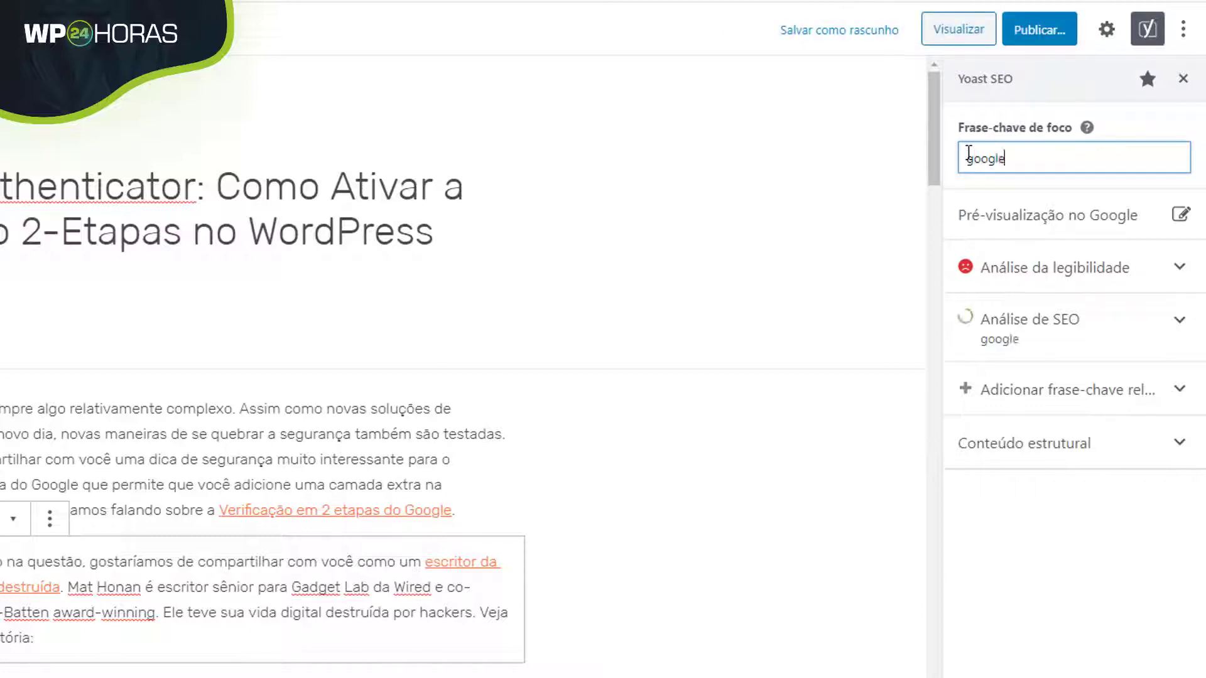
type("authentic")
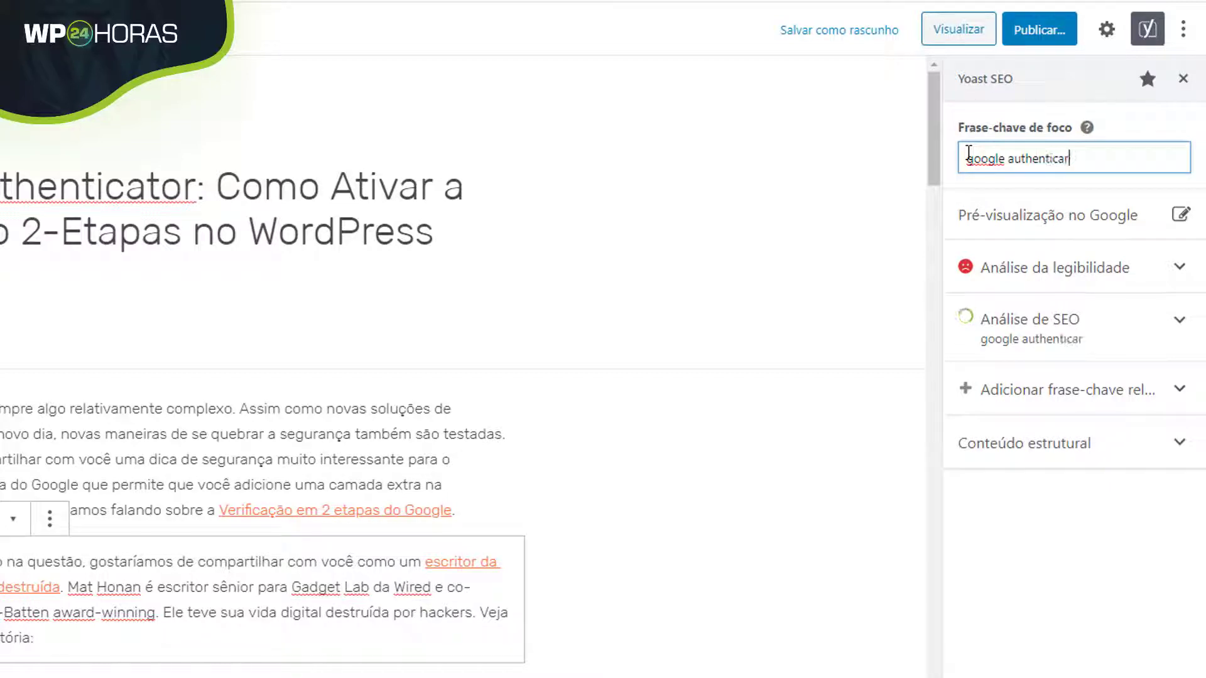
type("ator")
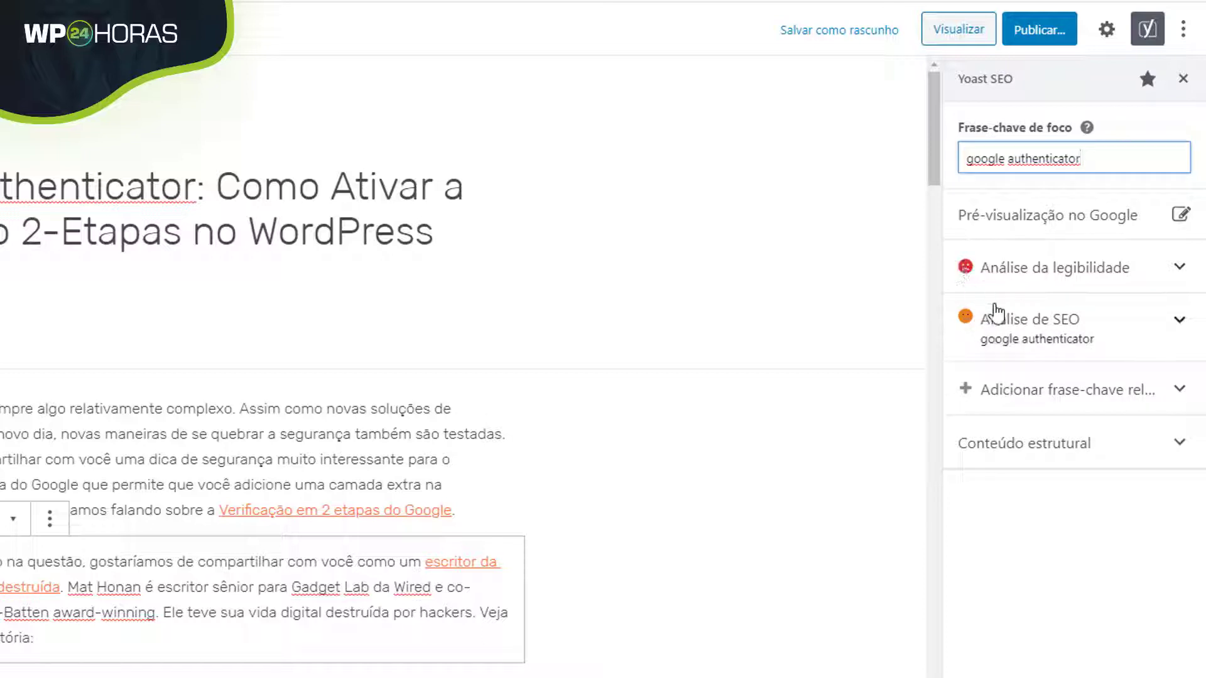
Examine the problems in the SEO analysis and look through the article's opening paragraphs for a place to add an internal link.
left_click(1118, 338)
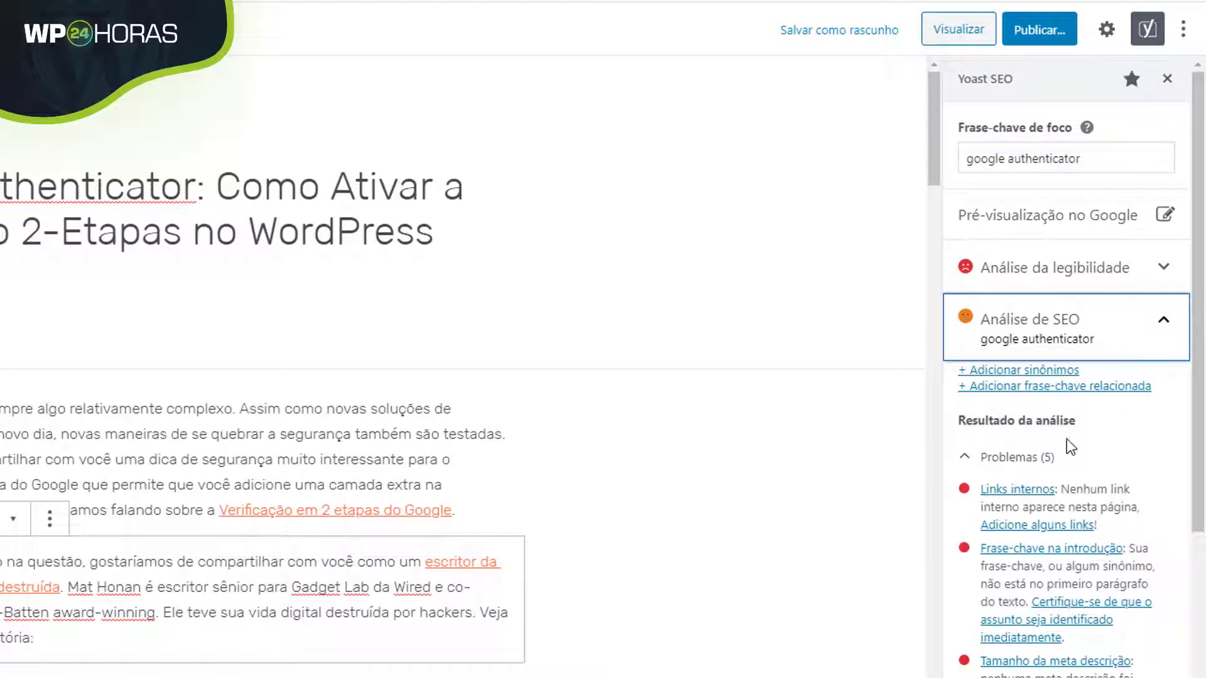
scroll(1003, 377, "down", 2)
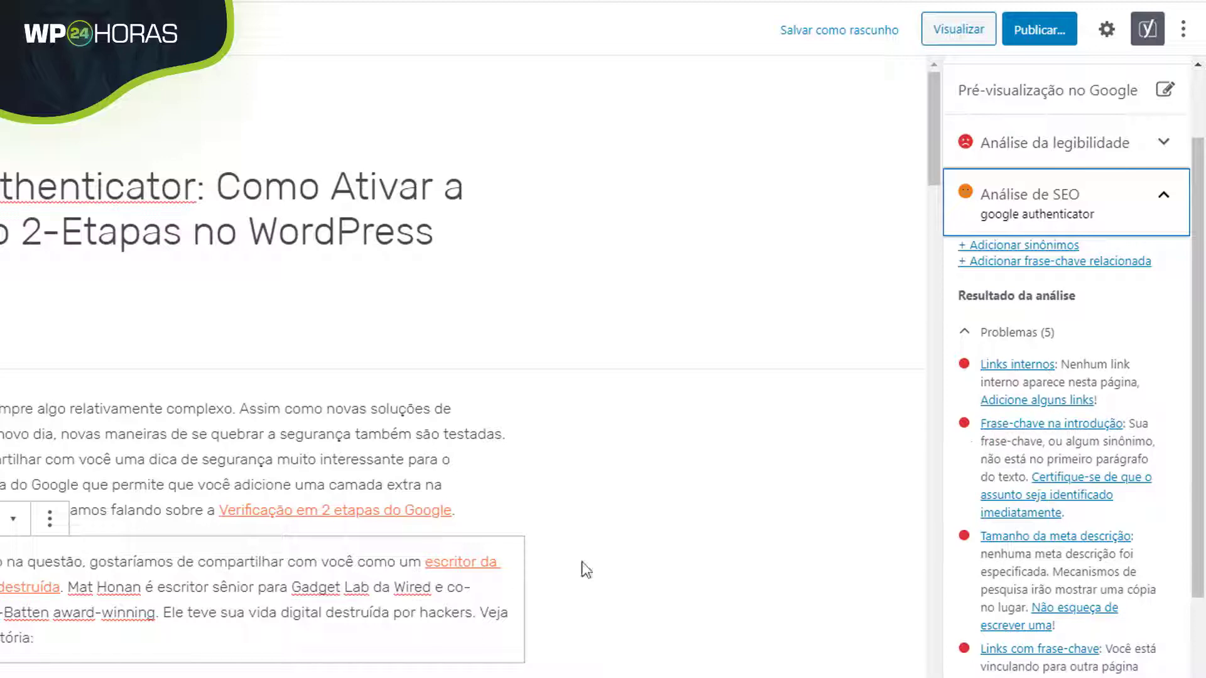
left_click(586, 488)
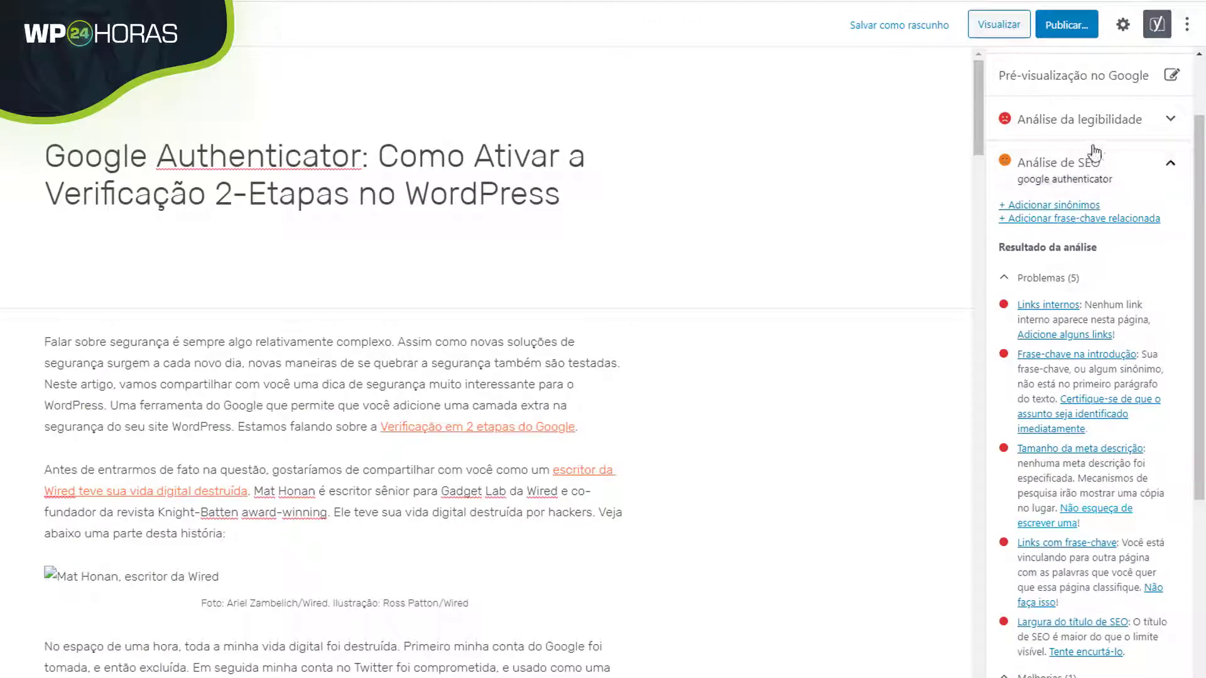
scroll(402, 534, "down", 1)
scroll(404, 528, "down", 4)
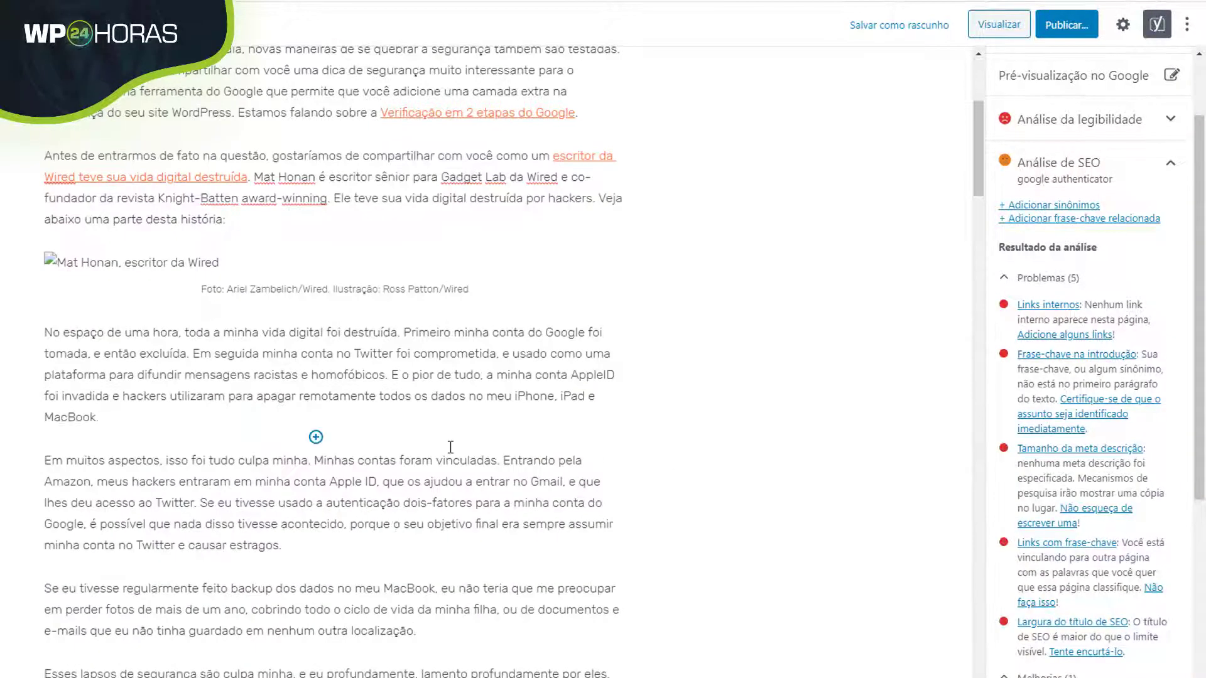
scroll(450, 450, "up", 3)
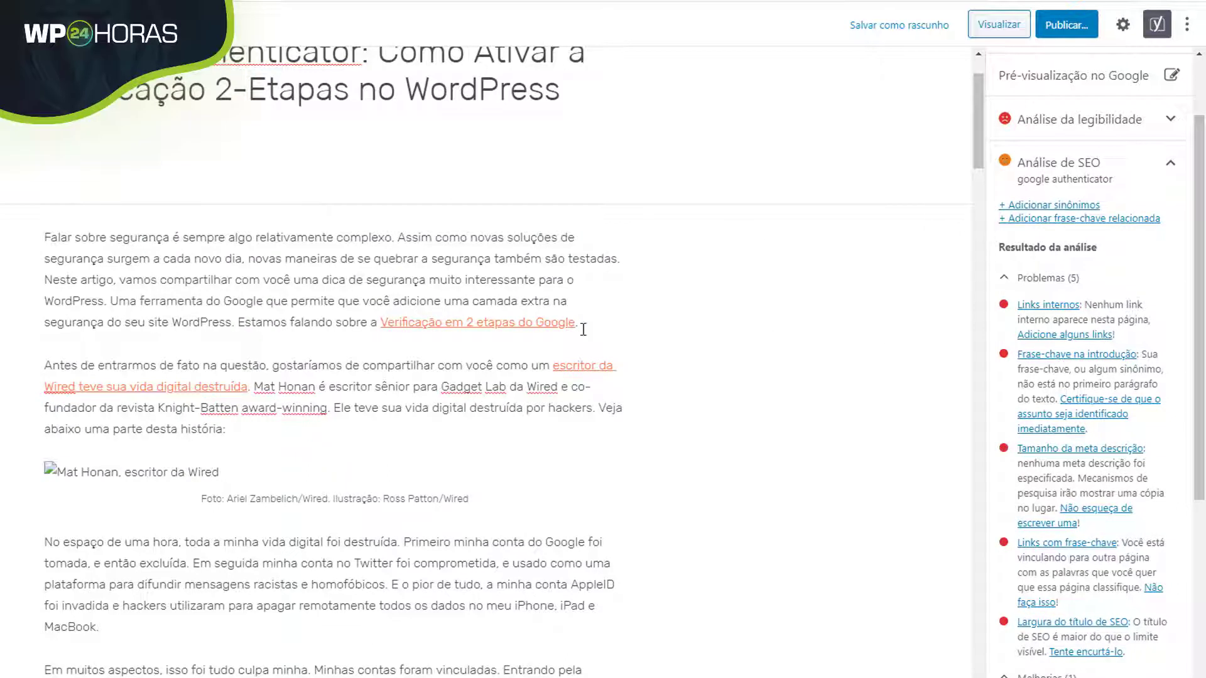
Link the words "ferramenta do Google" in the article's first paragraph to the site's "Is Search Engine Submission Necess..." post, found by searching "search".
left_click_drag(141, 302, 263, 299)
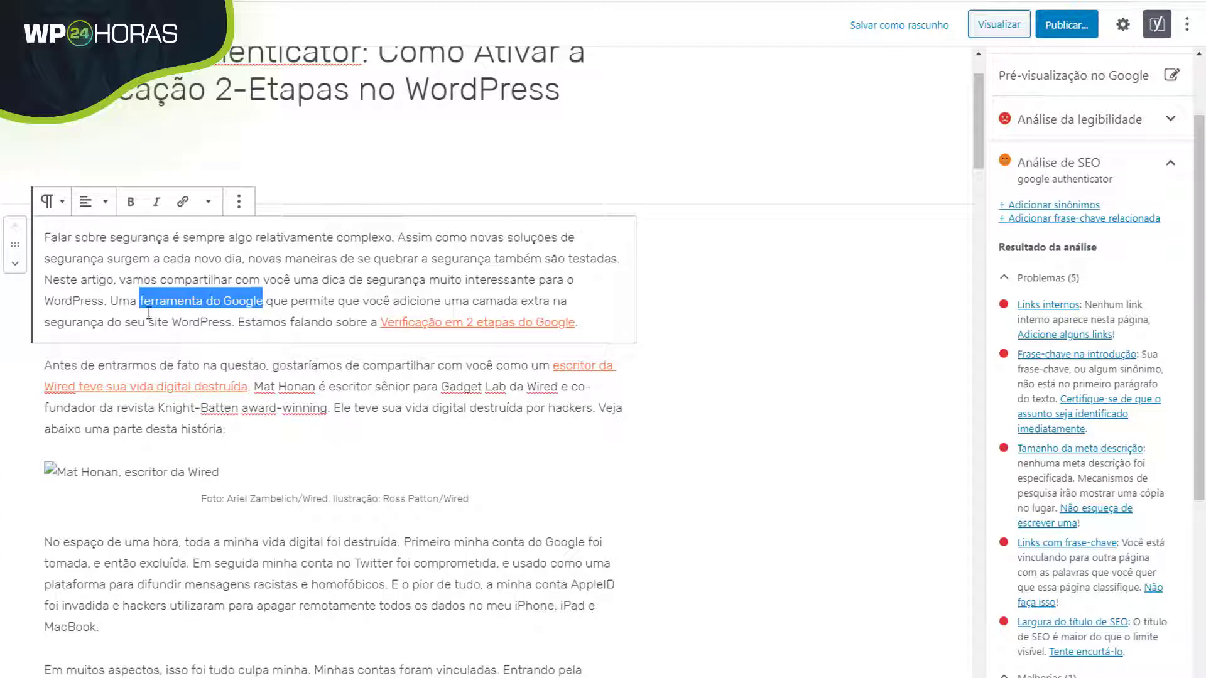
left_click(183, 202)
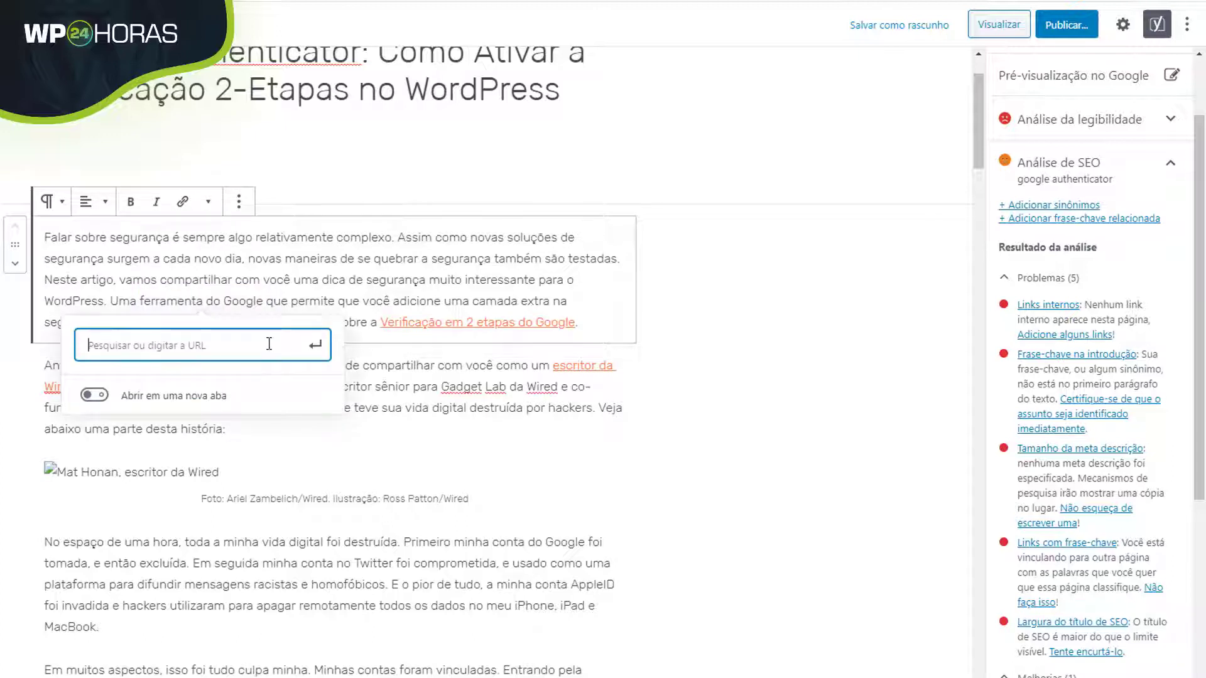
type("search")
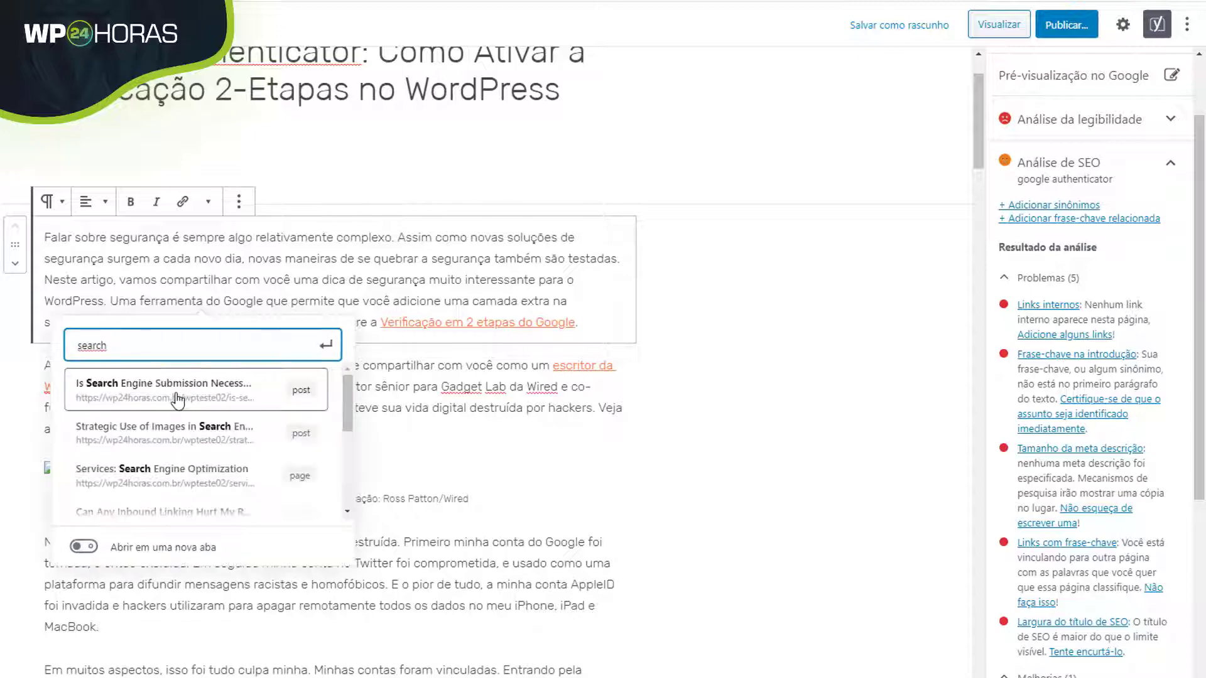
left_click(178, 399)
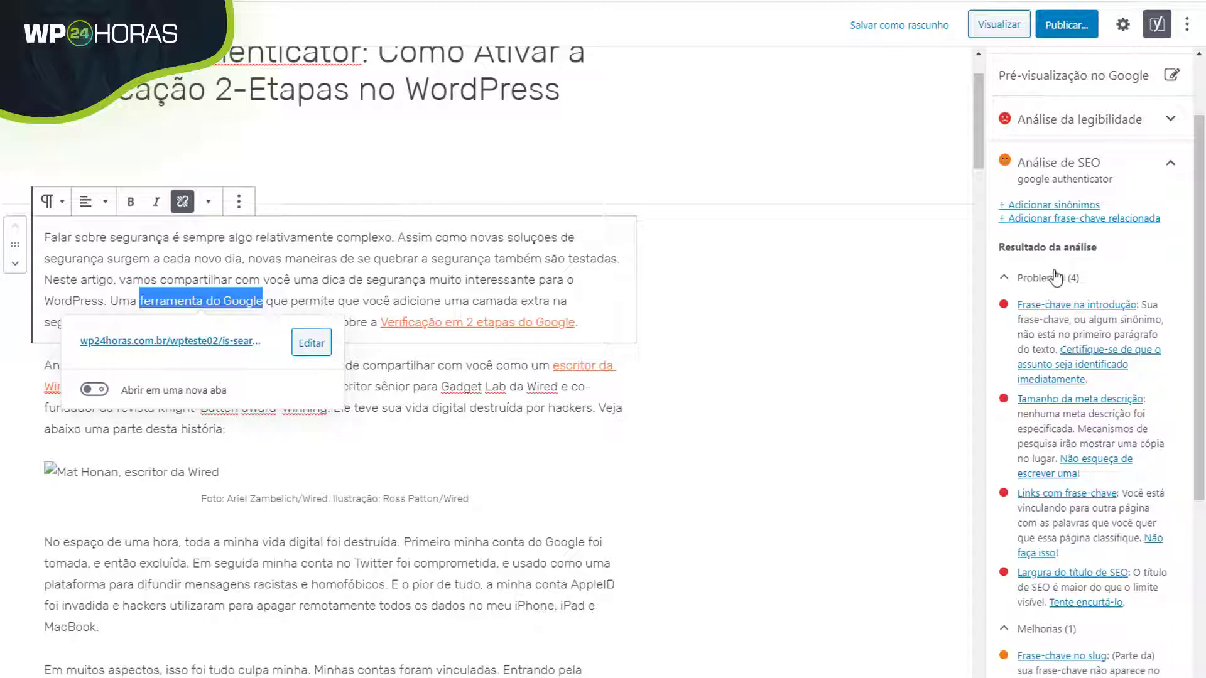
left_click(682, 378)
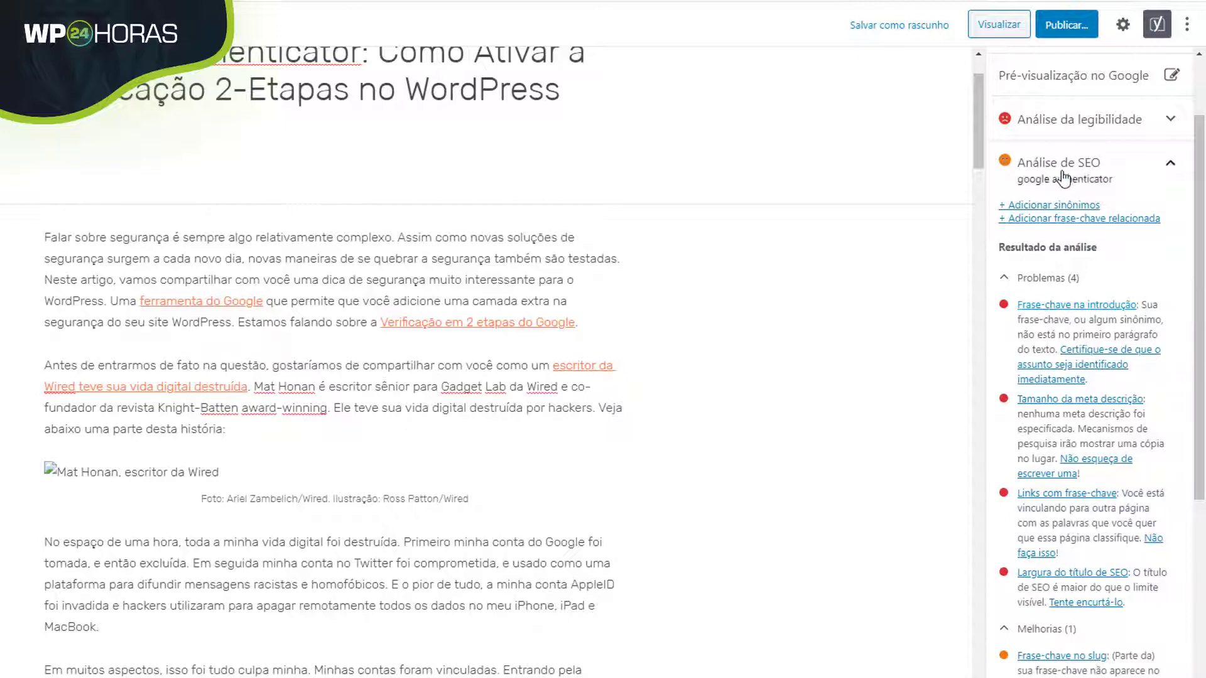
Add an opening paragraph above the article: "Nesse conteúdo vou te falar como aumentar a segurança do WordPress usando o Google Authenticator.".
scroll(1089, 132, "up", 2)
scroll(1089, 132, "up", 2)
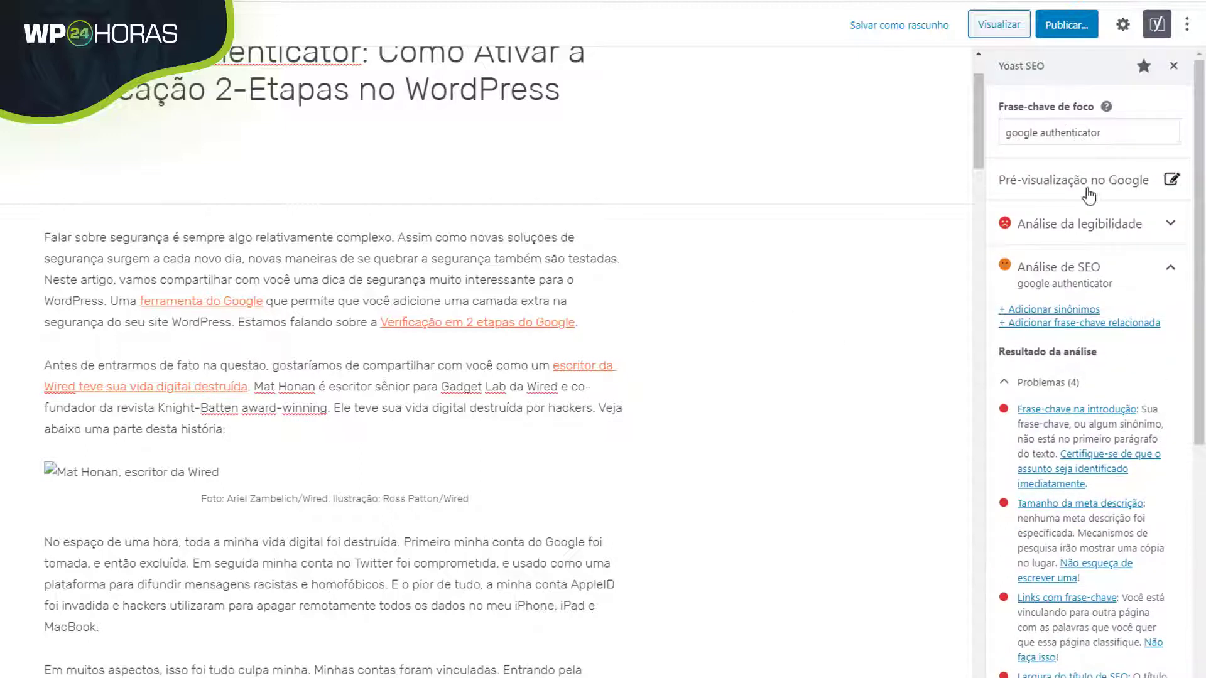
left_click(49, 238)
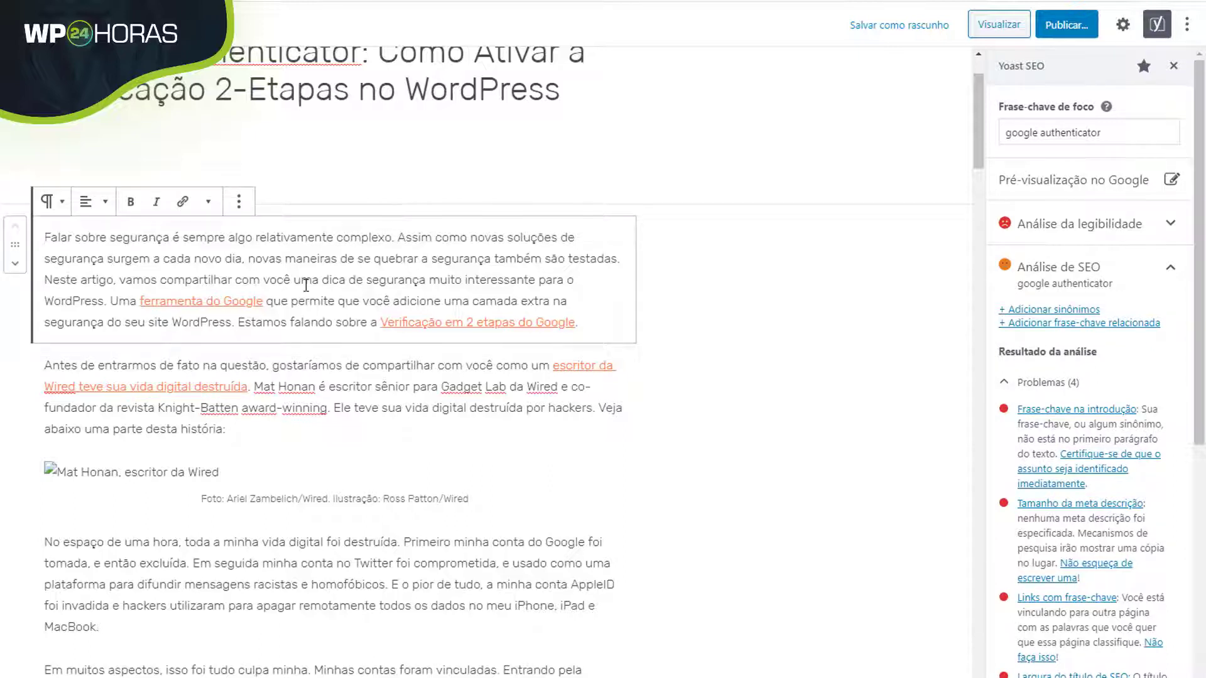
key("Return")
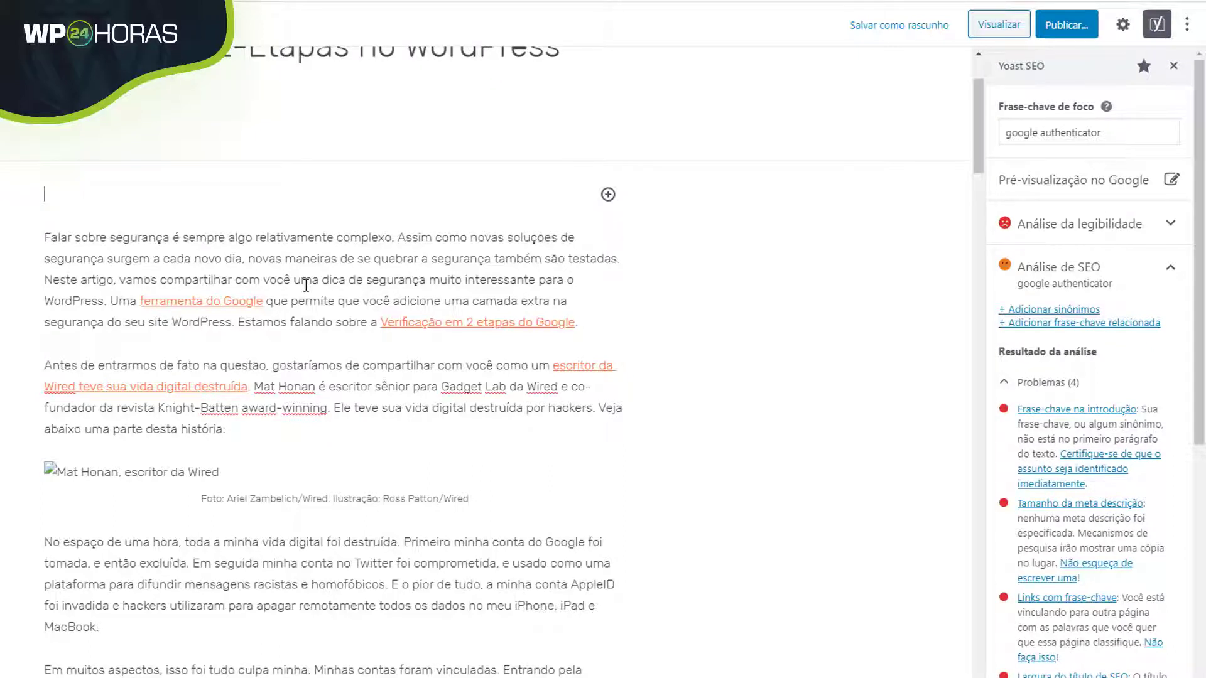
type("Nesse conteúdo")
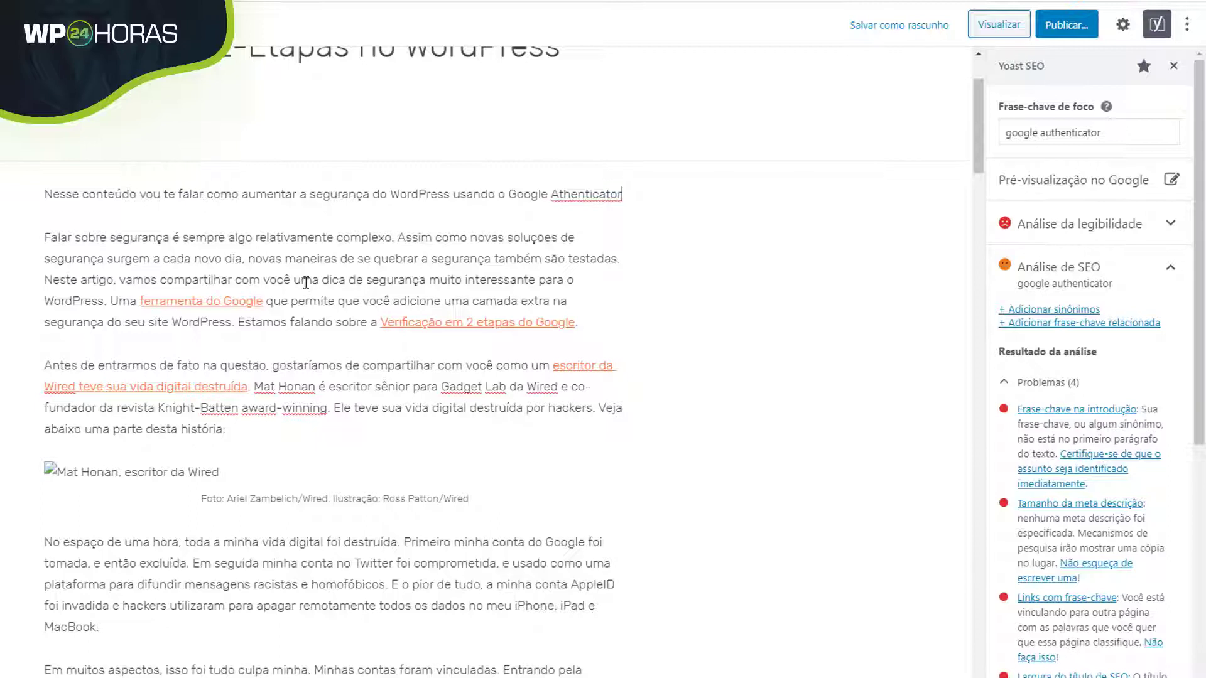
left_click(558, 195)
type("u")
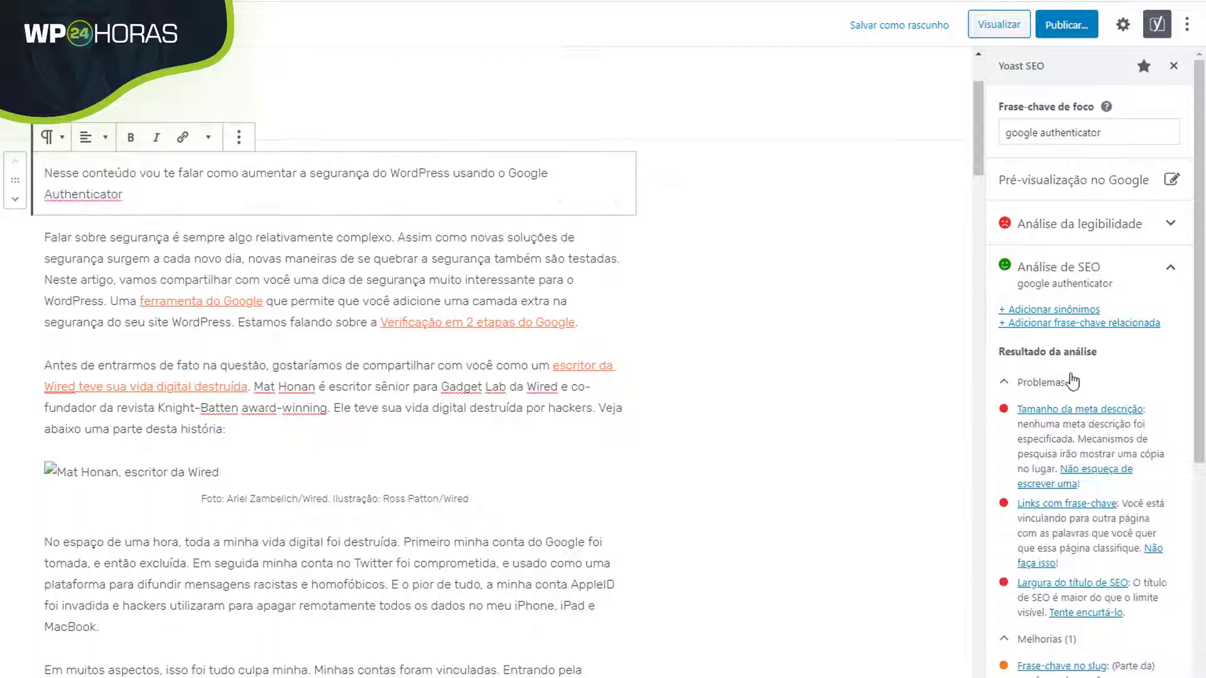
key("End")
Copy the new opening paragraph's text into the meta description of the post's Google preview.
triple_click(128, 196)
key("ctrl+c")
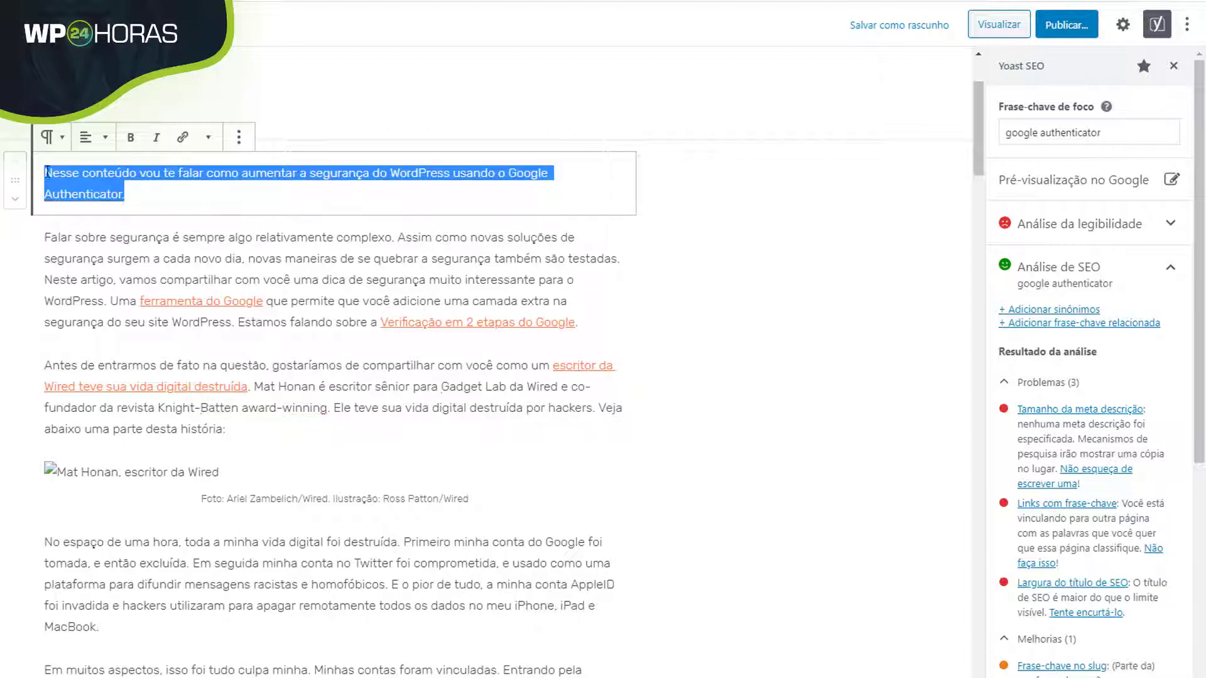
scroll(390, 277, "up", 1)
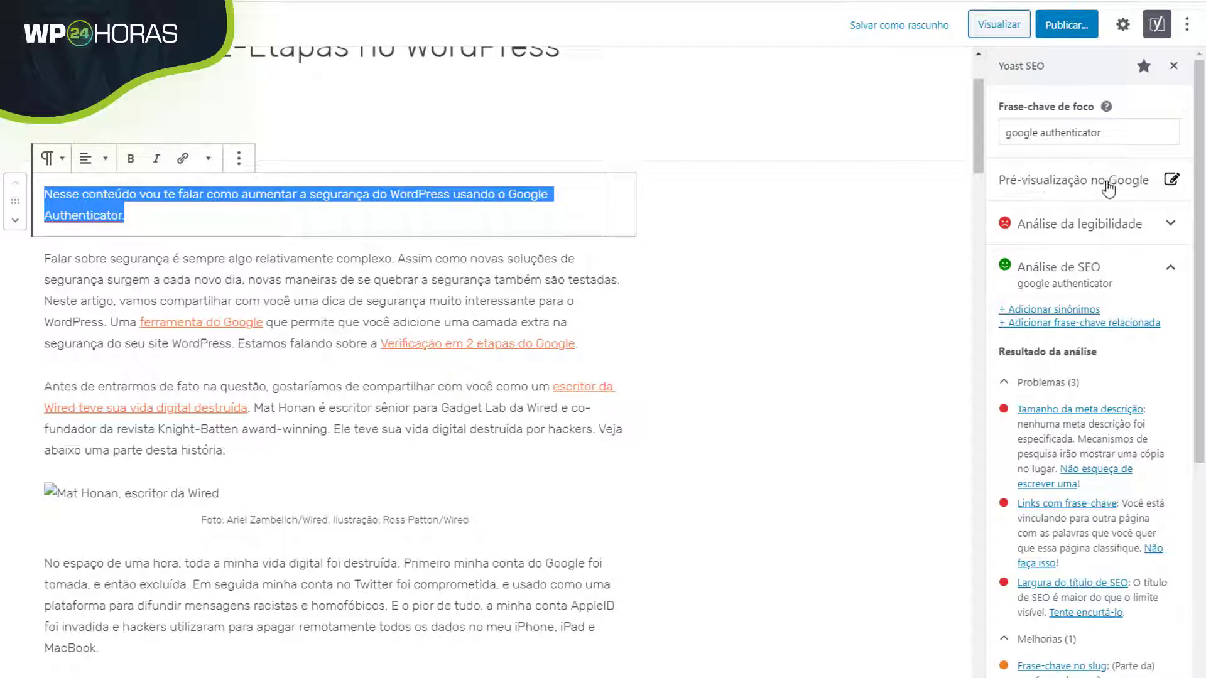
left_click(1129, 188)
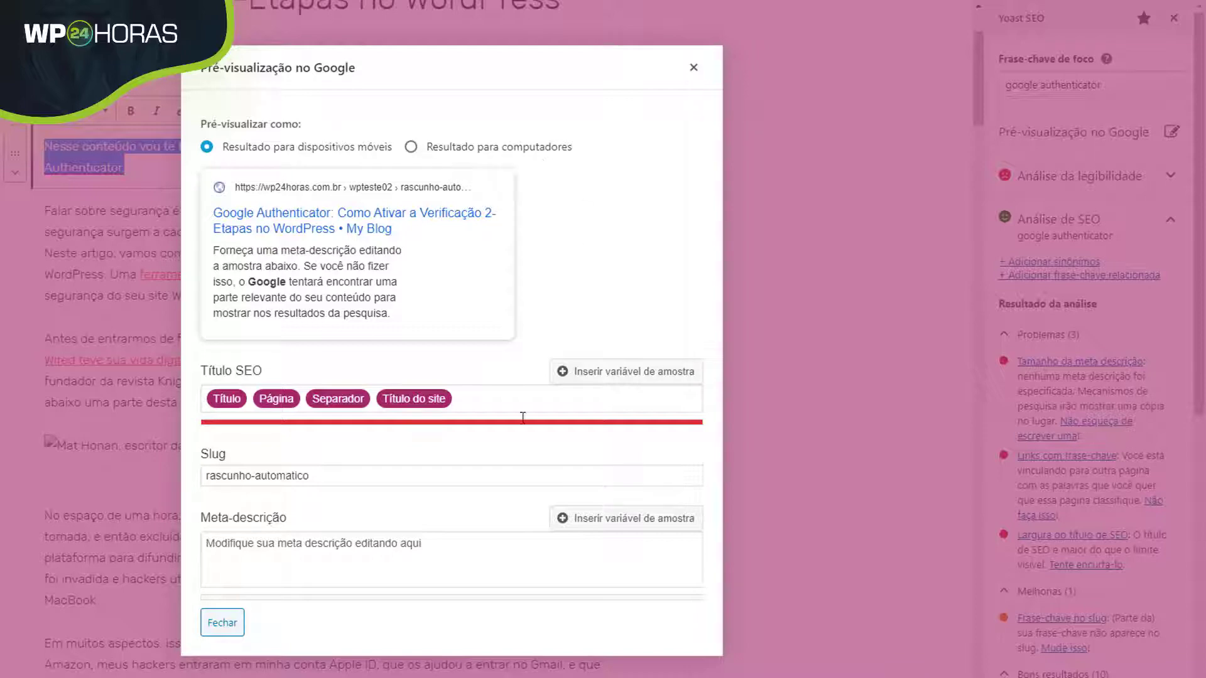
left_click(308, 551)
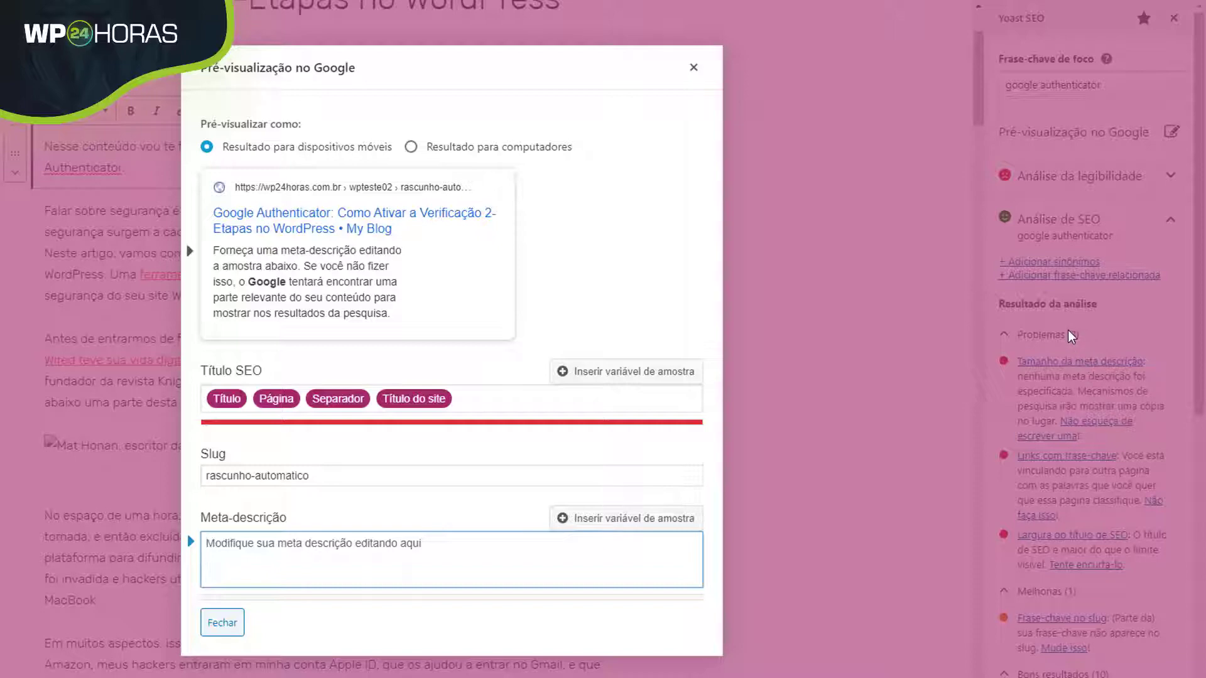
key("ctrl+v")
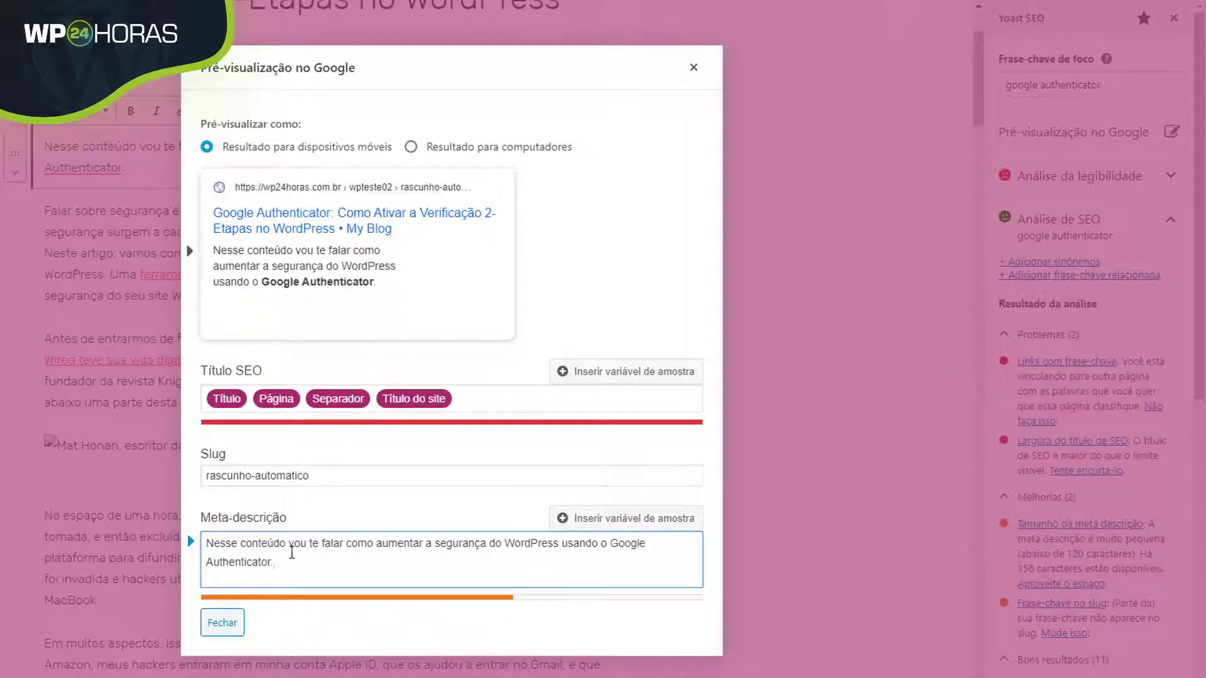
Extend the meta description with "Aprenda como ativar a verificação em duas etapas agora.", keeping it within the recommended length.
type("Aprenda como a")
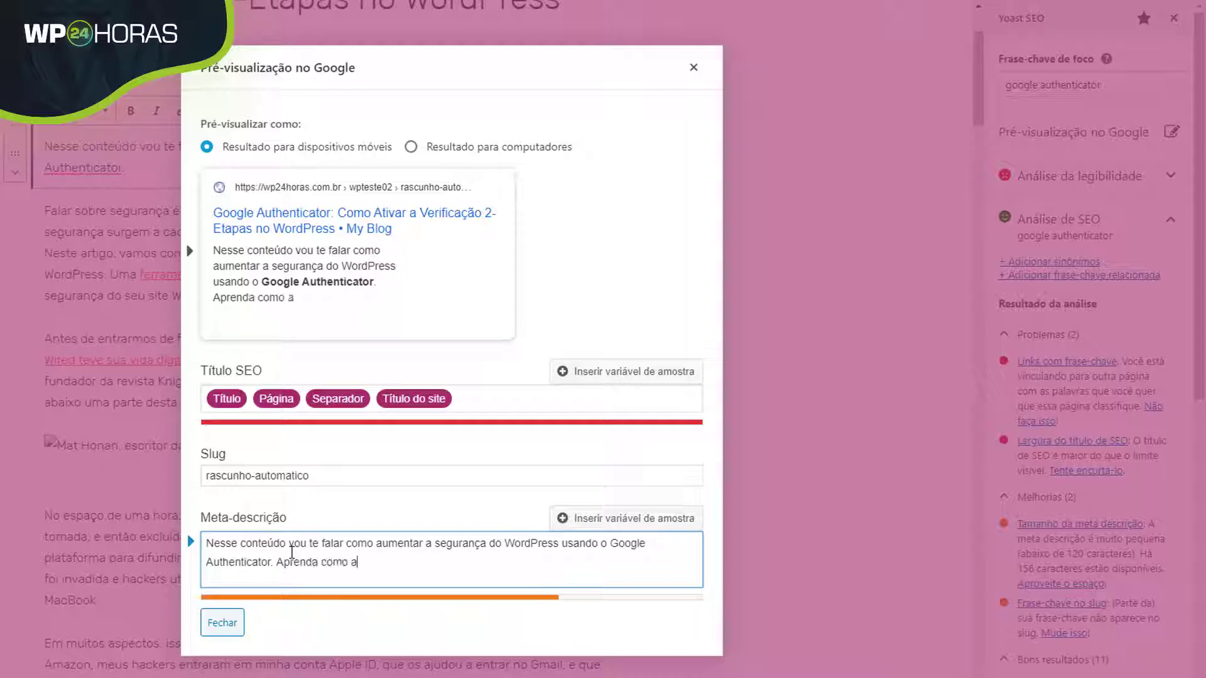
type("tivar a veri")
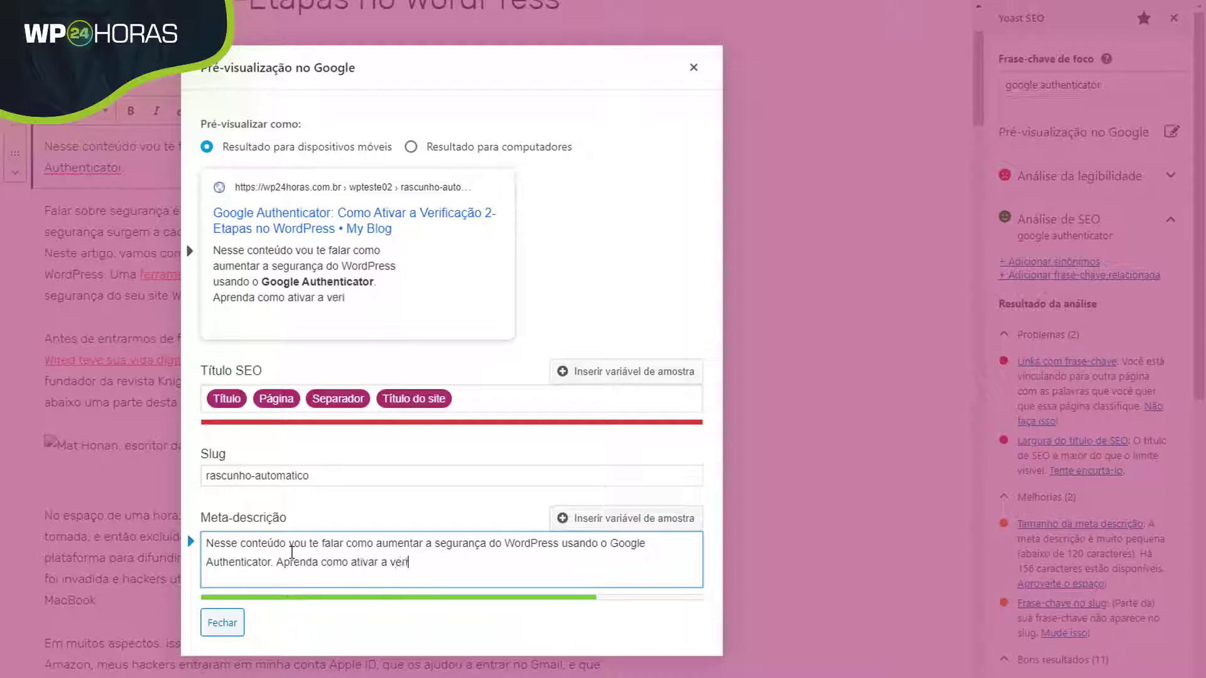
type("ficação em ")
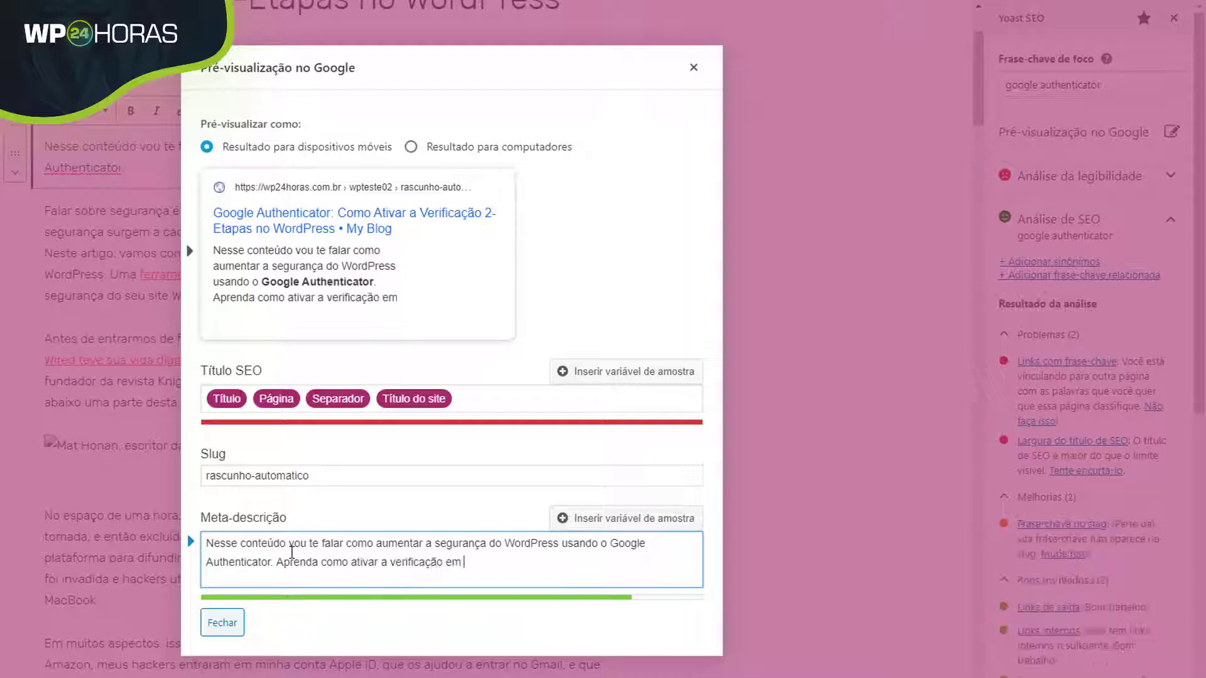
type("duas etapas ago")
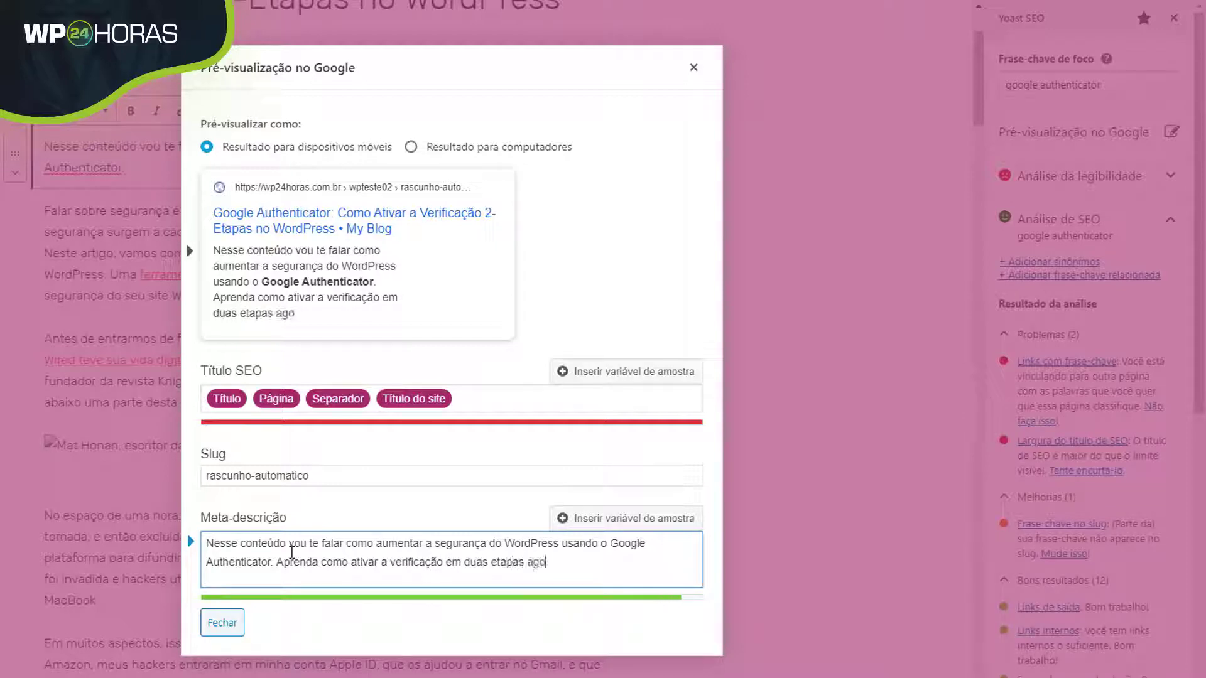
type("ra mesm")
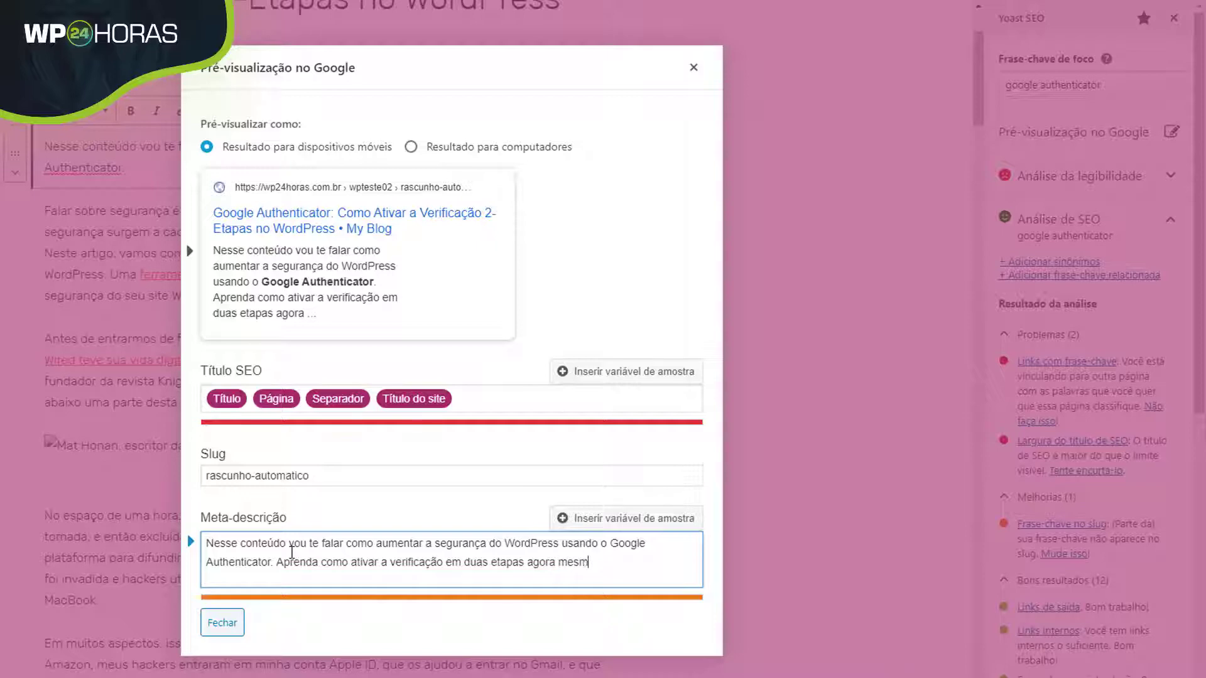
key("BackSpace")
key("BackSpace")
key("BackSpace")
key("BackSpace")
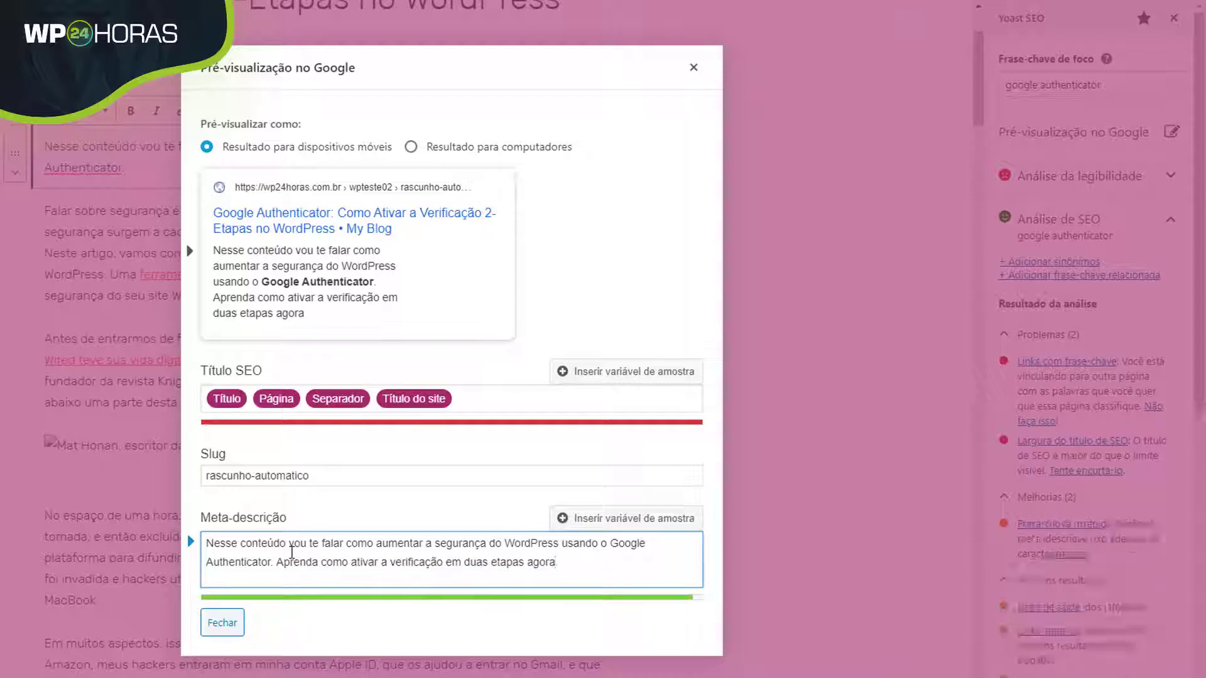
type(". fff")
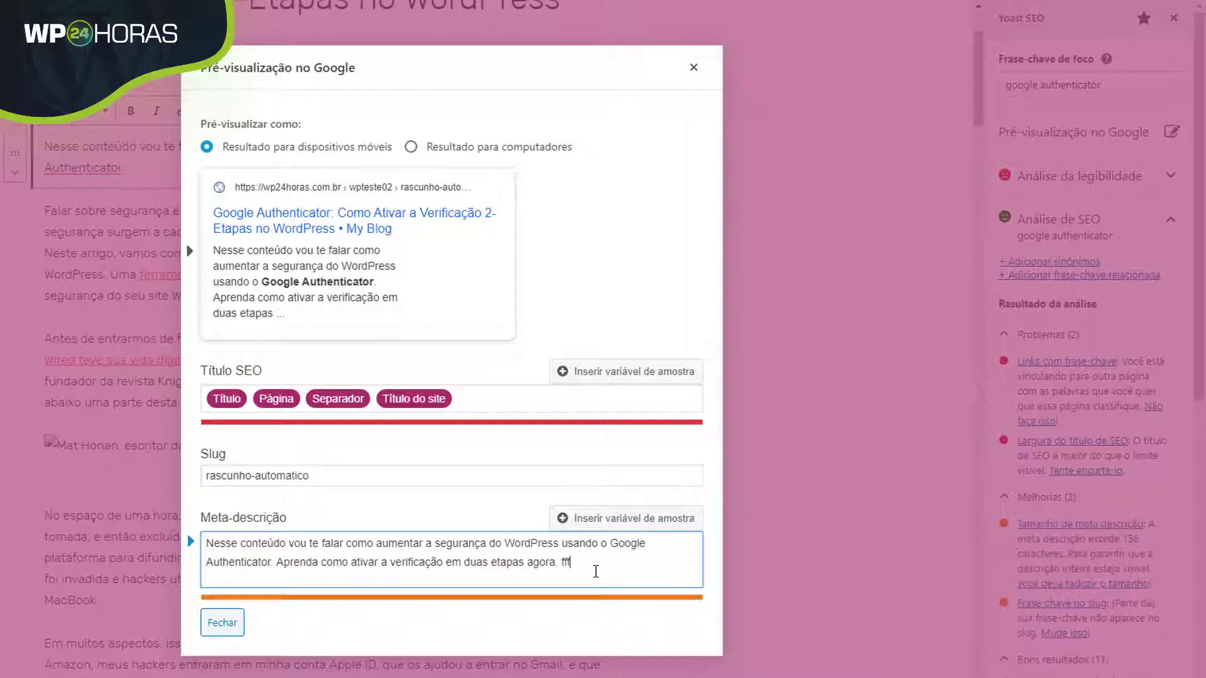
key("BackSpace")
key("BackSpace")
key("BackSpace")
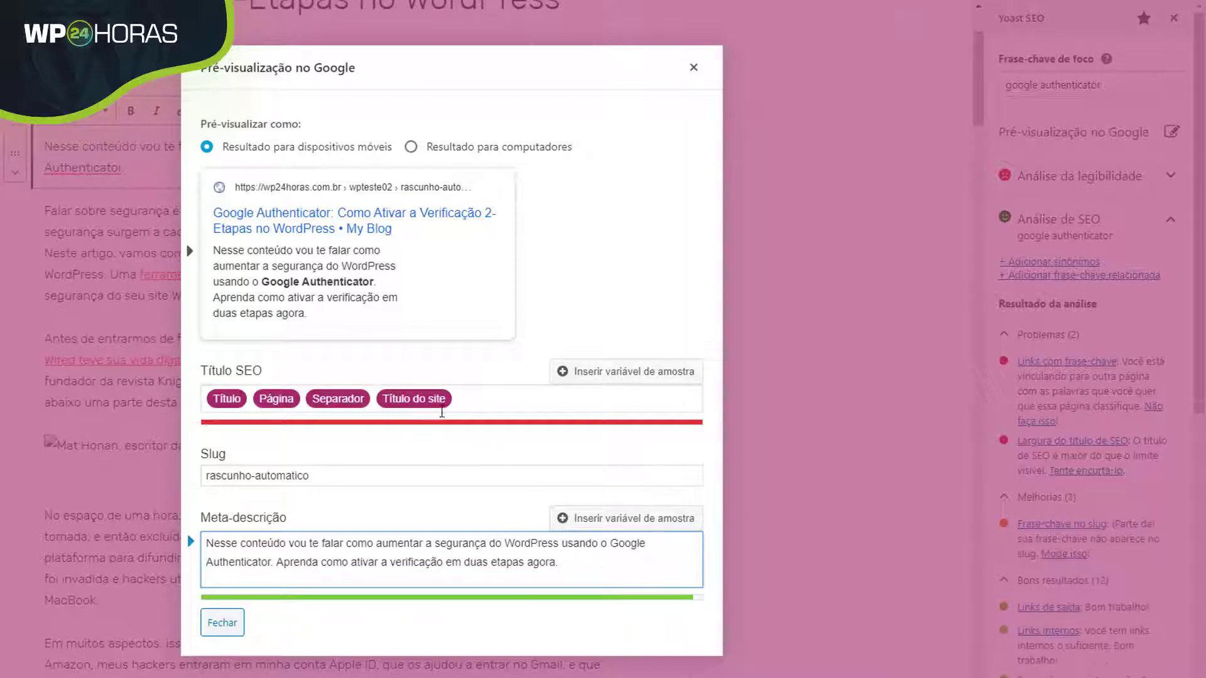
Shorten the SEO title by removing its site title and separator variables.
left_click(468, 395)
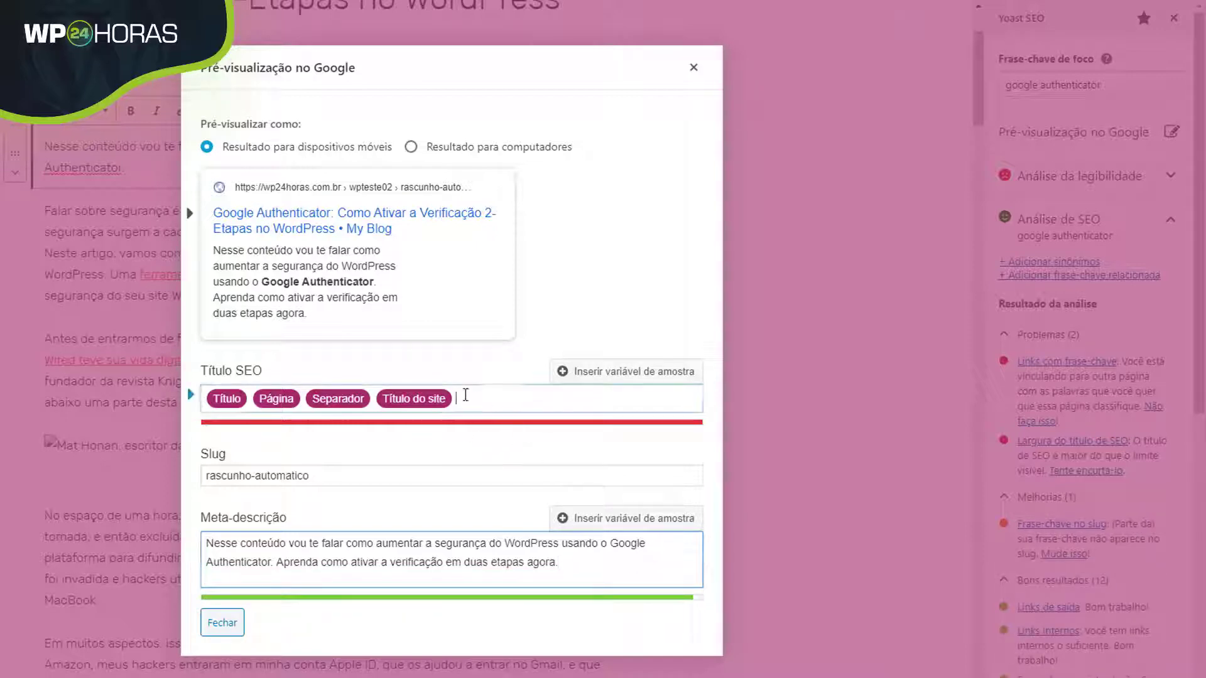
key("BackSpace")
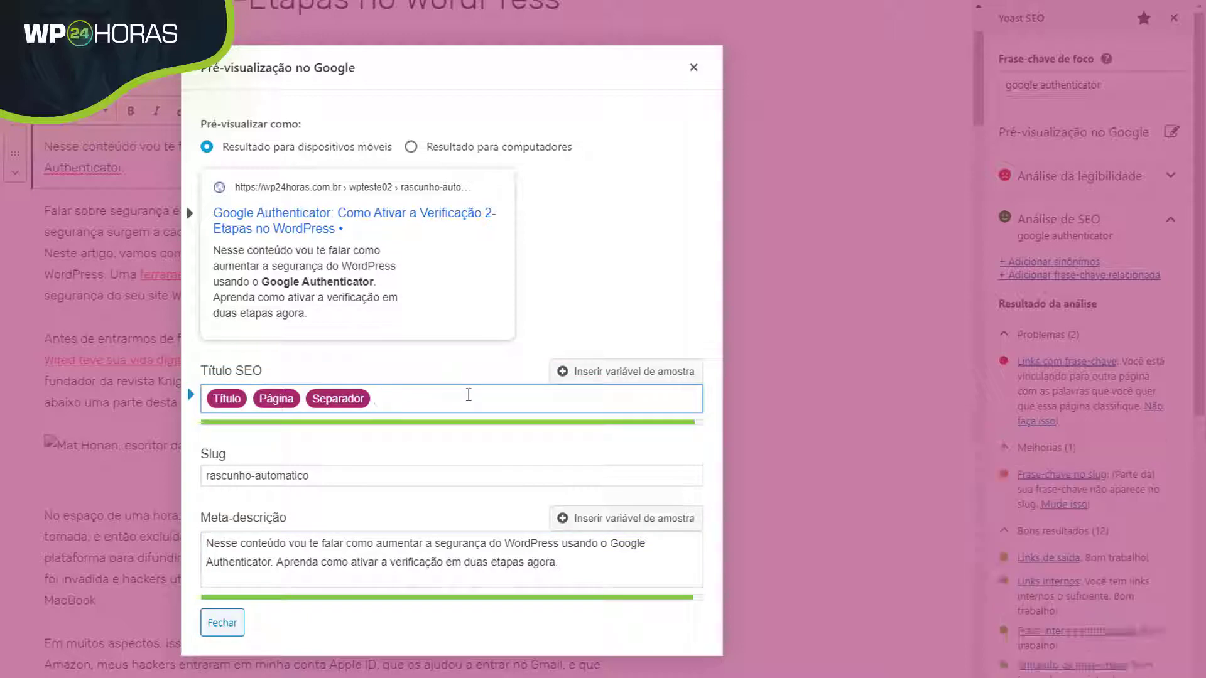
key("BackSpace")
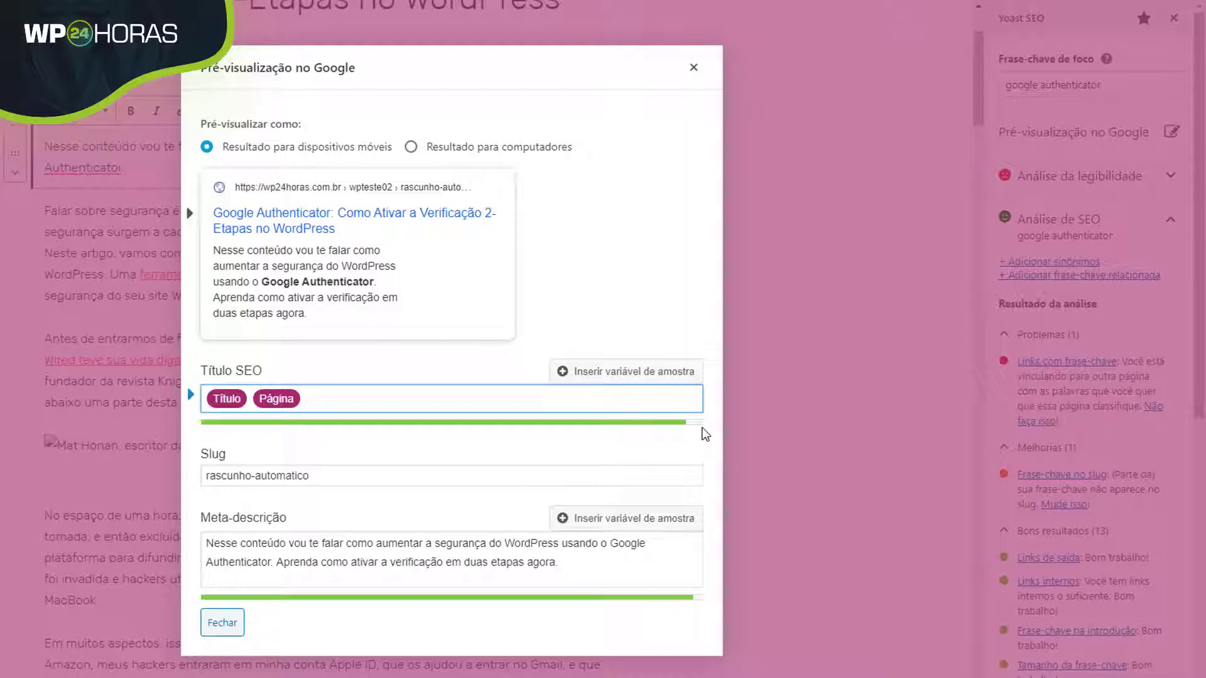
Set the post's slug to "google-authenticator" and close the Google preview.
left_click_drag(318, 476, 178, 489)
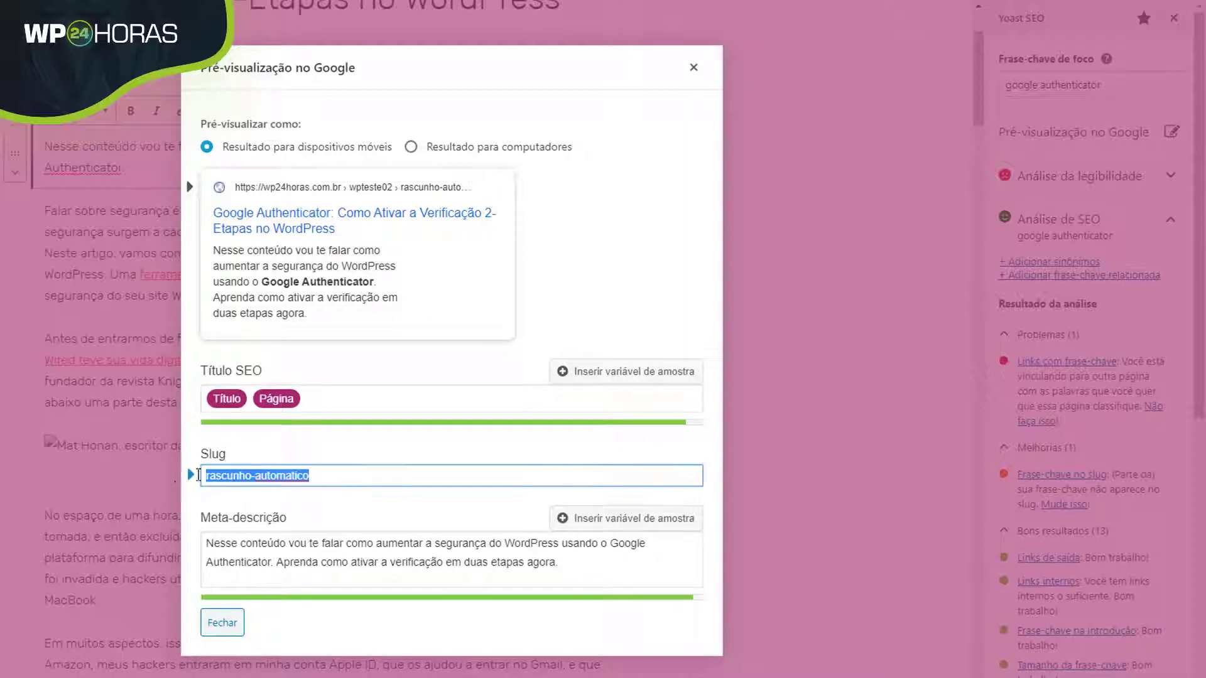
type("google")
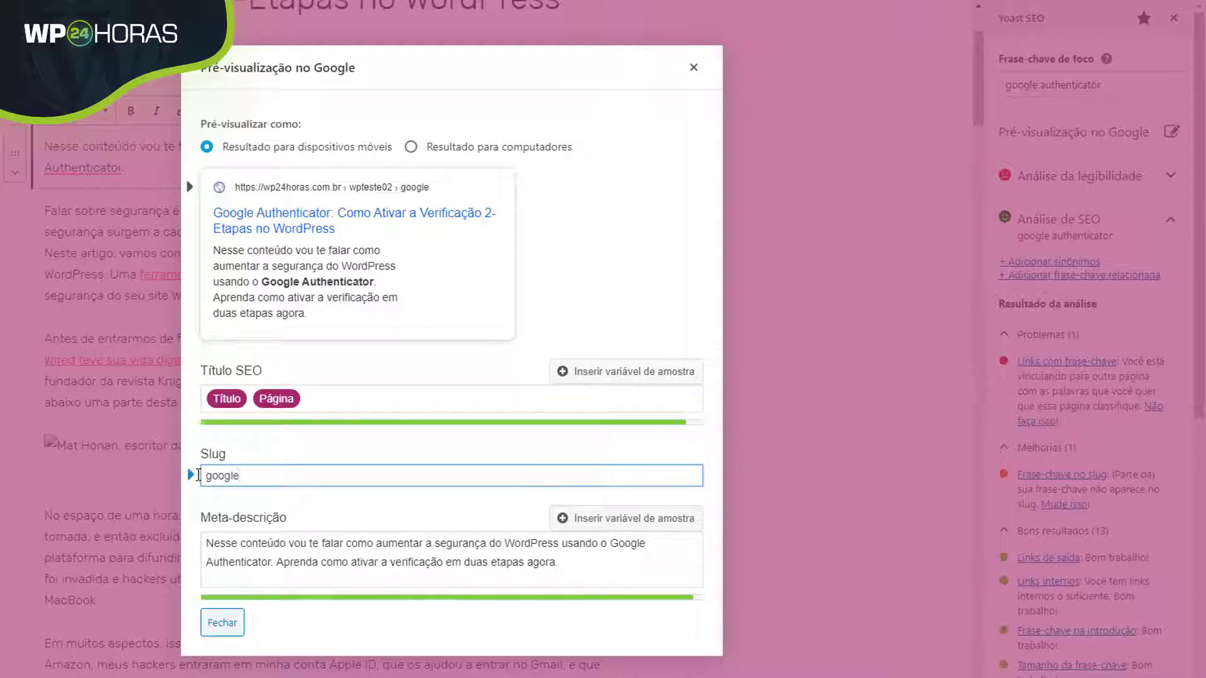
type("-authenticator")
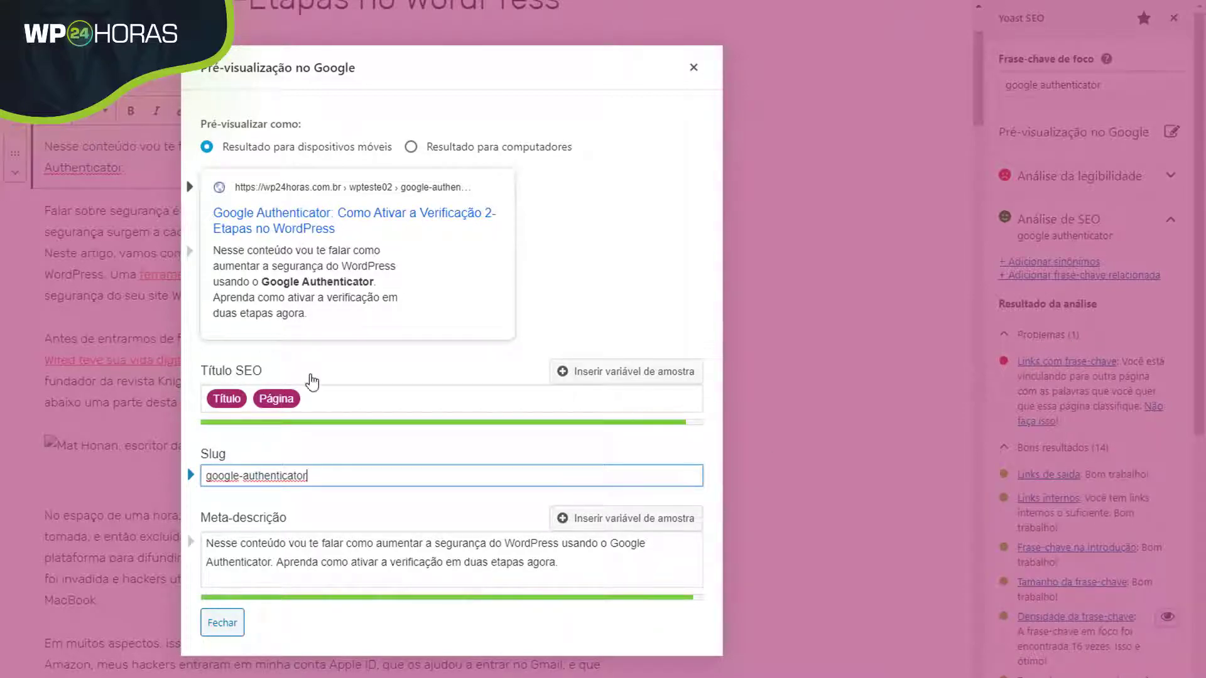
left_click(226, 624)
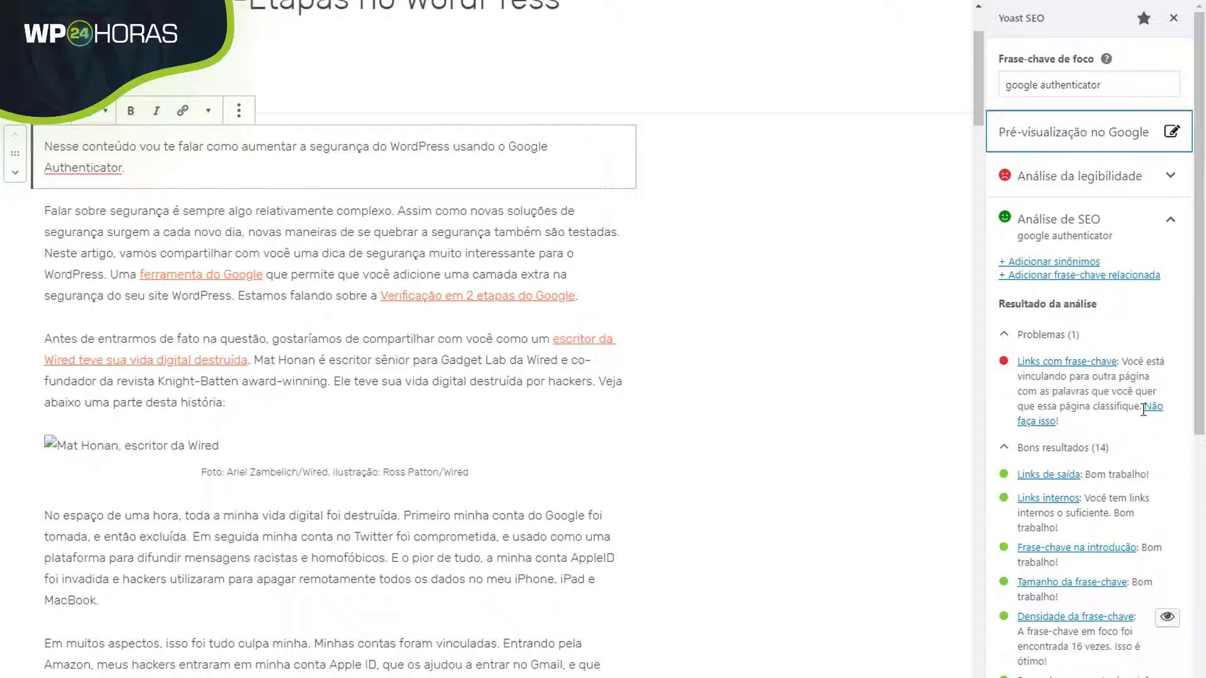
Remove the link from "Google Authenticator" in the plugin installation sentence and review the resulting SEO analysis.
left_click(399, 398)
scroll(745, 303, "down", 8)
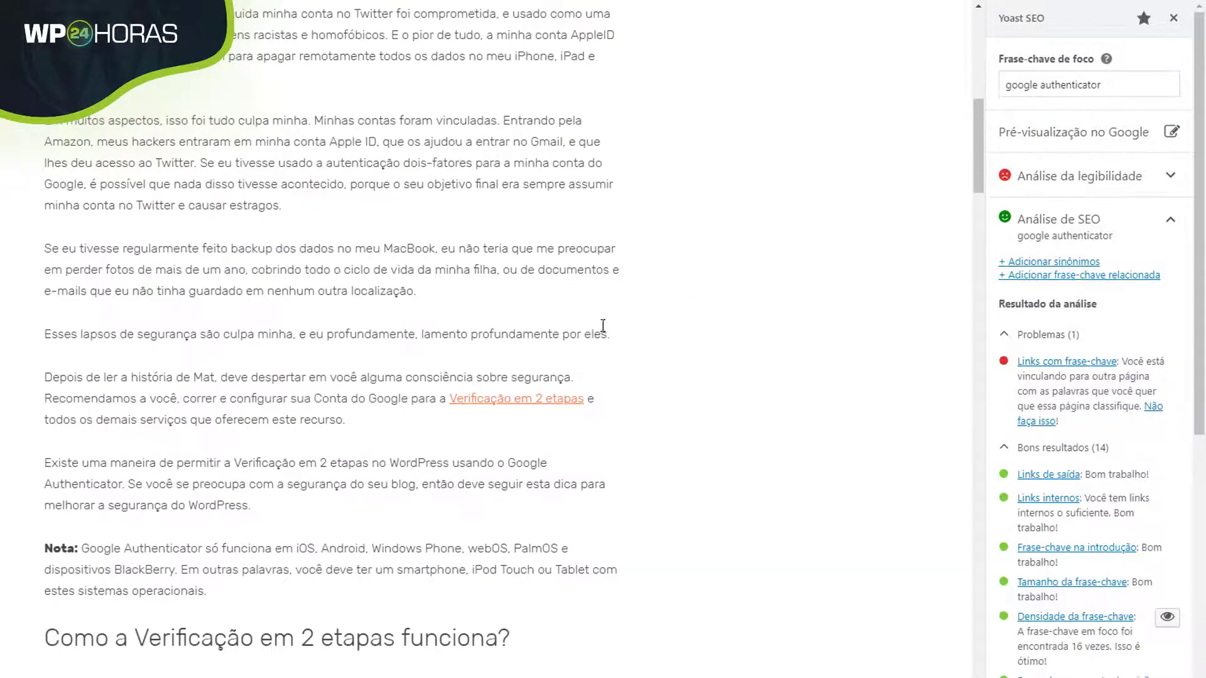
scroll(604, 326, "down", 15)
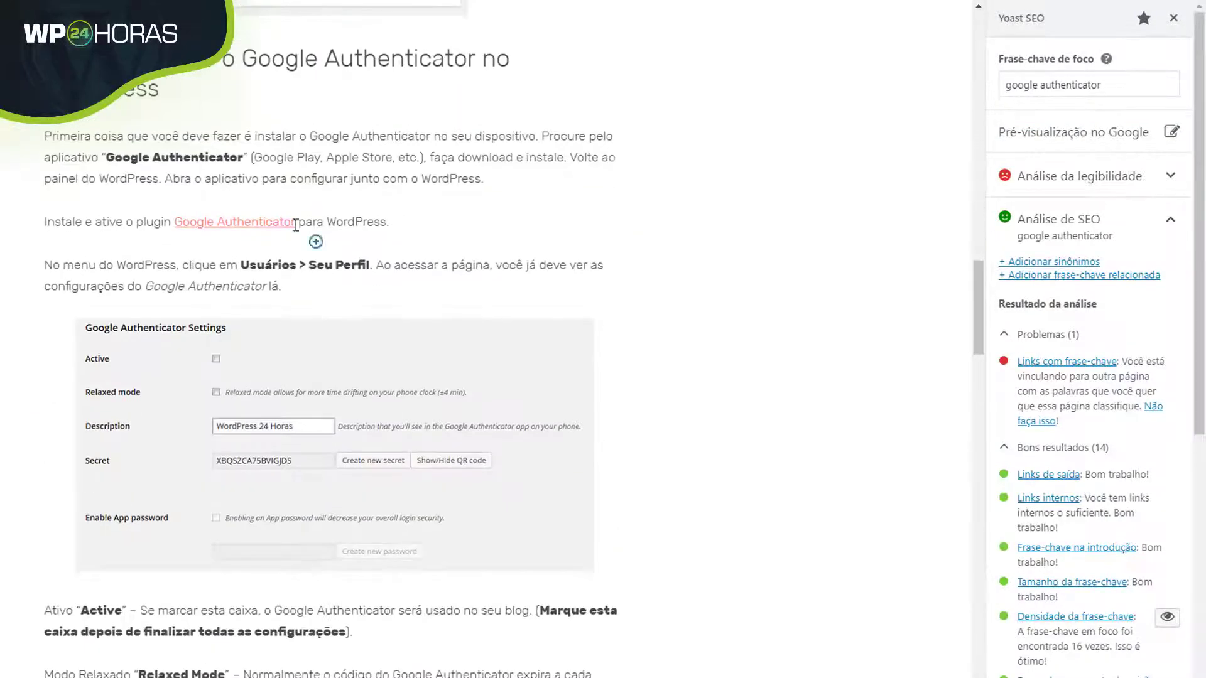
left_click(263, 222)
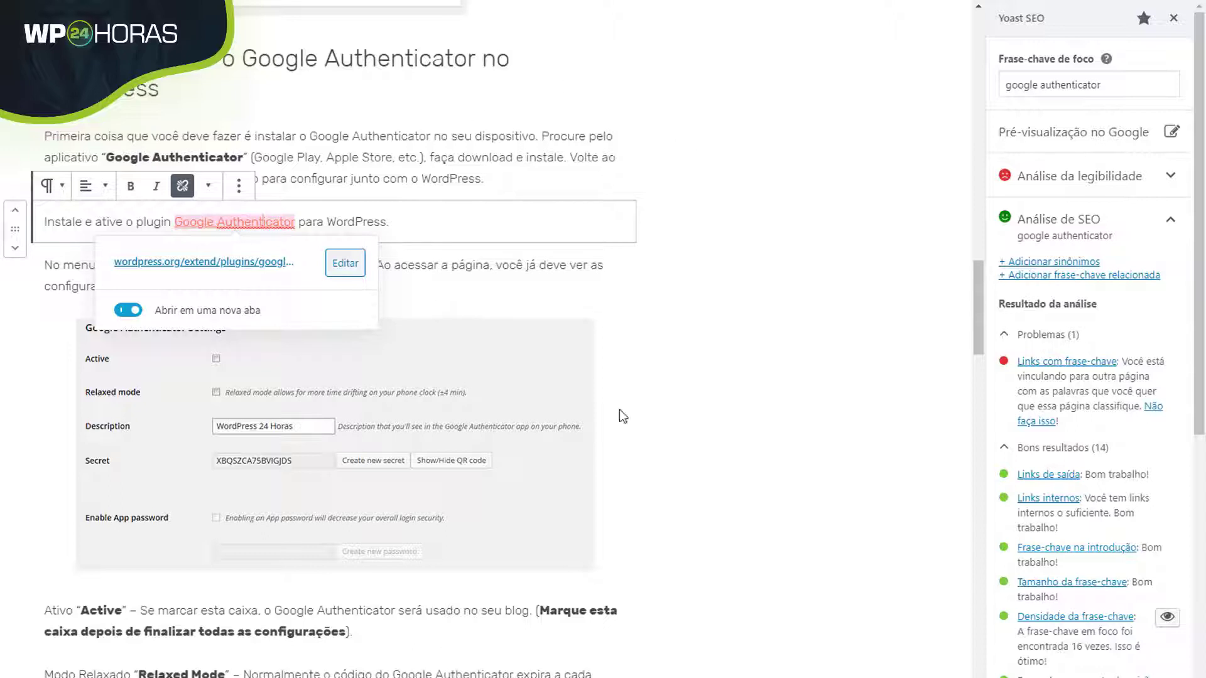
left_click(182, 190)
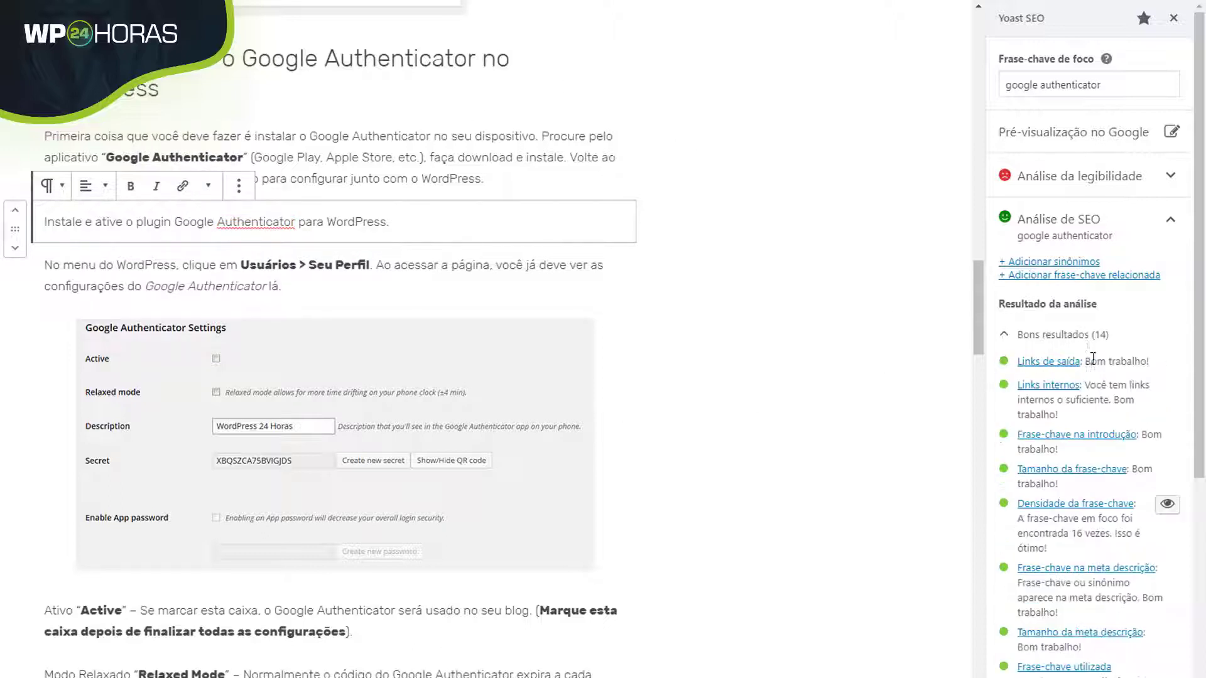
scroll(1093, 478, "down", 6)
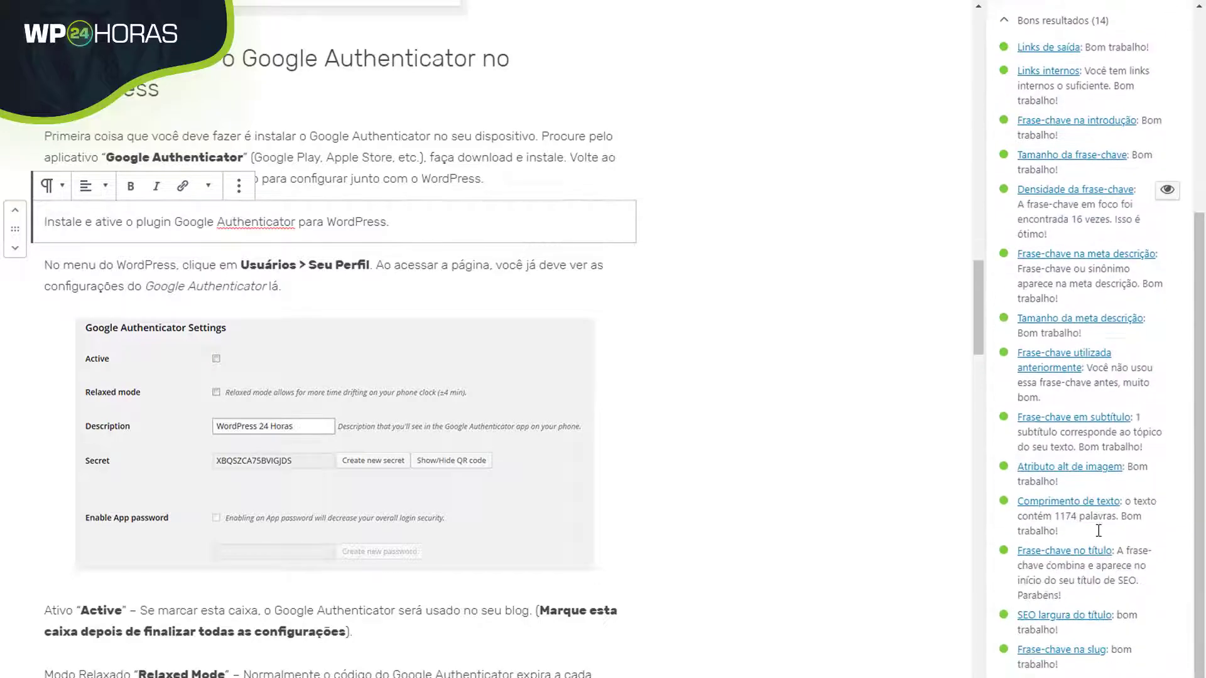
Highlight the focus keyphrase's occurrences in the text from the keyphrase density result, and review the introduction and the good SEO results.
scroll(1097, 508, "up", 6)
scroll(1096, 492, "down", 6)
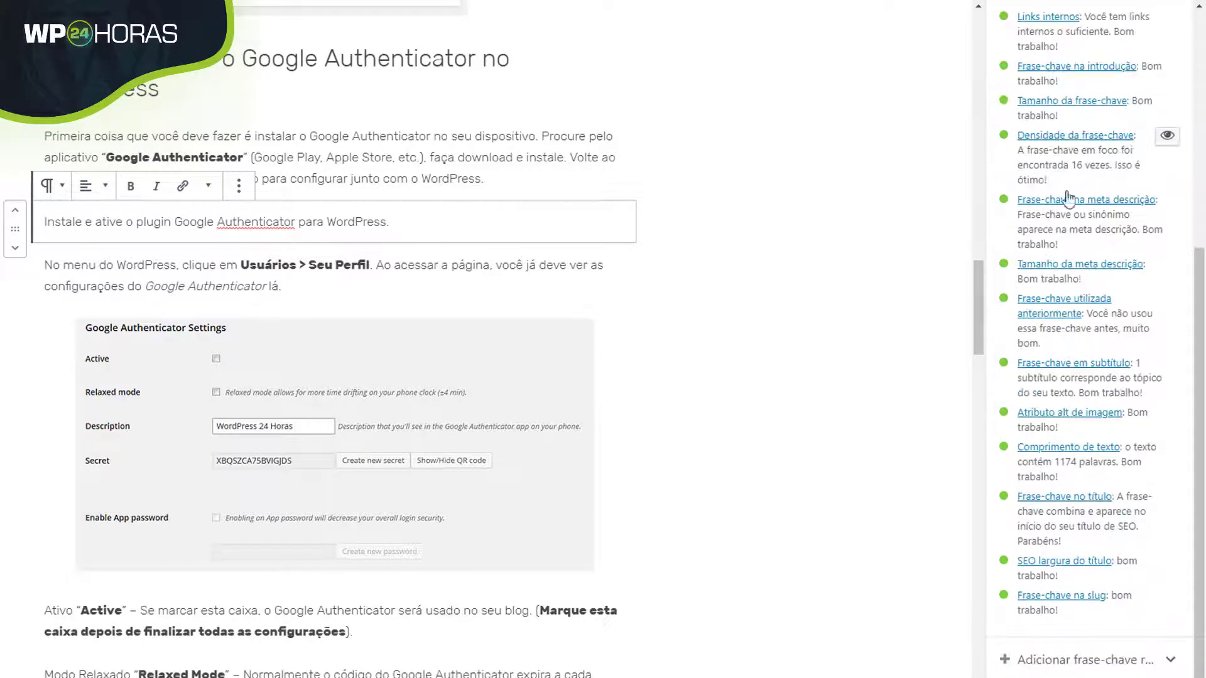
scroll(684, 314, "up", 12)
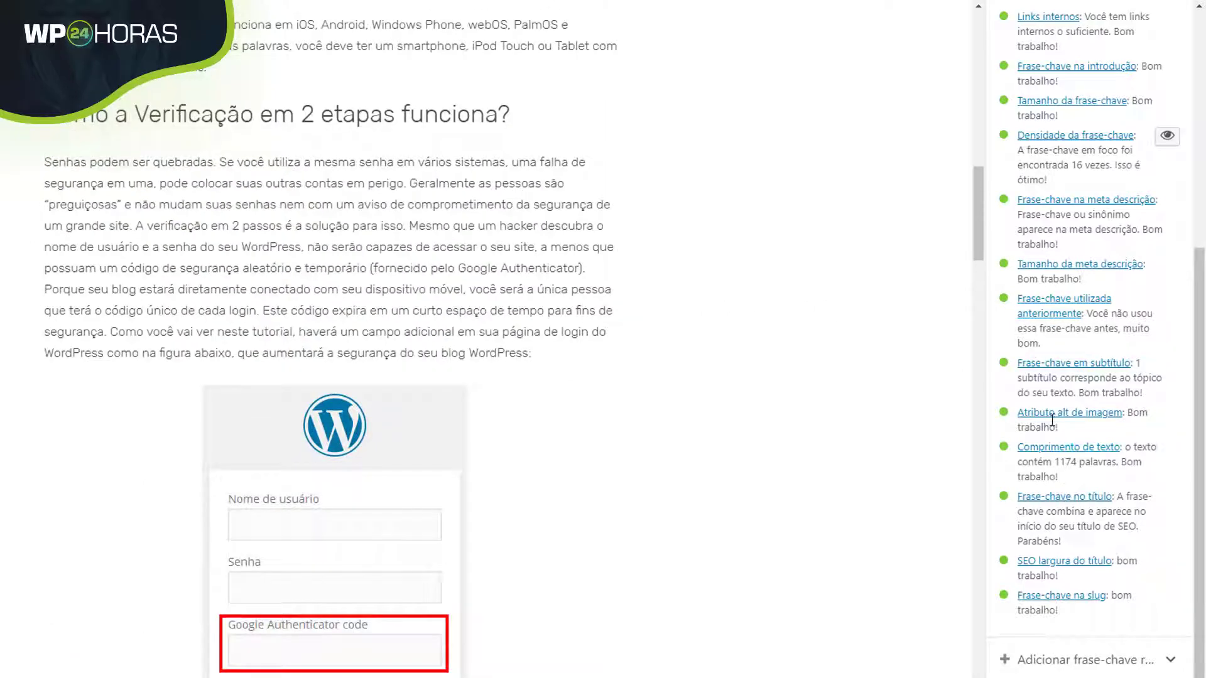
scroll(1072, 342, "up", 2)
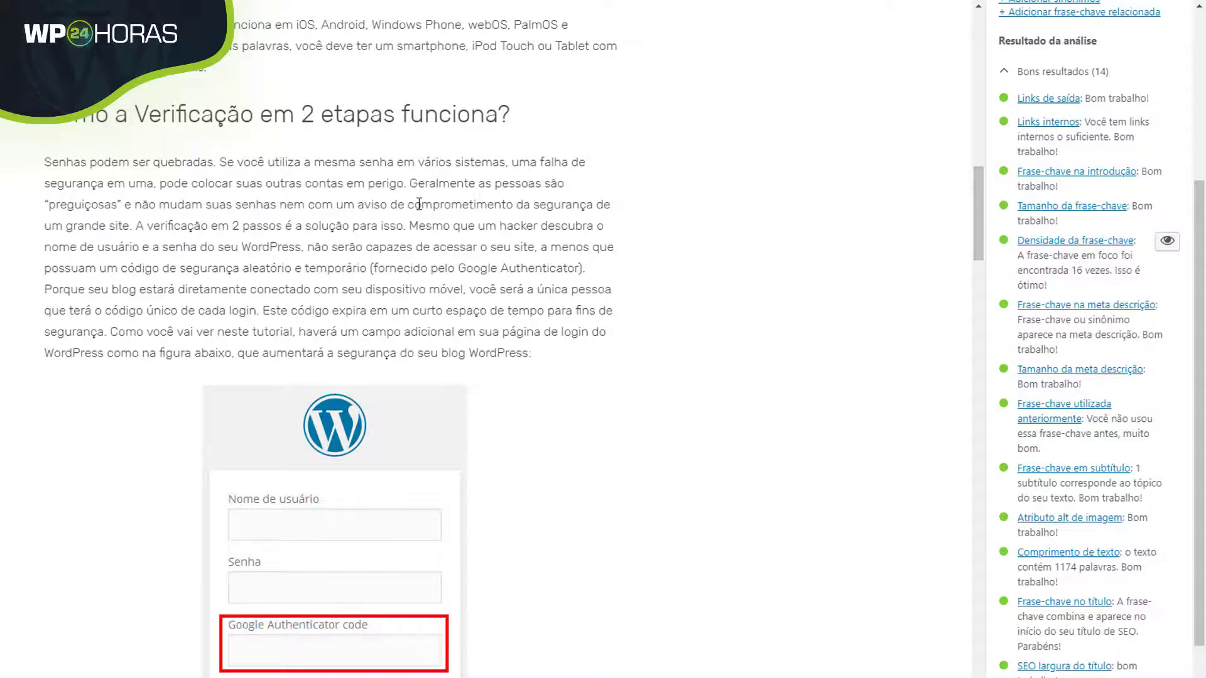
scroll(419, 204, "up", 3)
scroll(1146, 154, "up", 2)
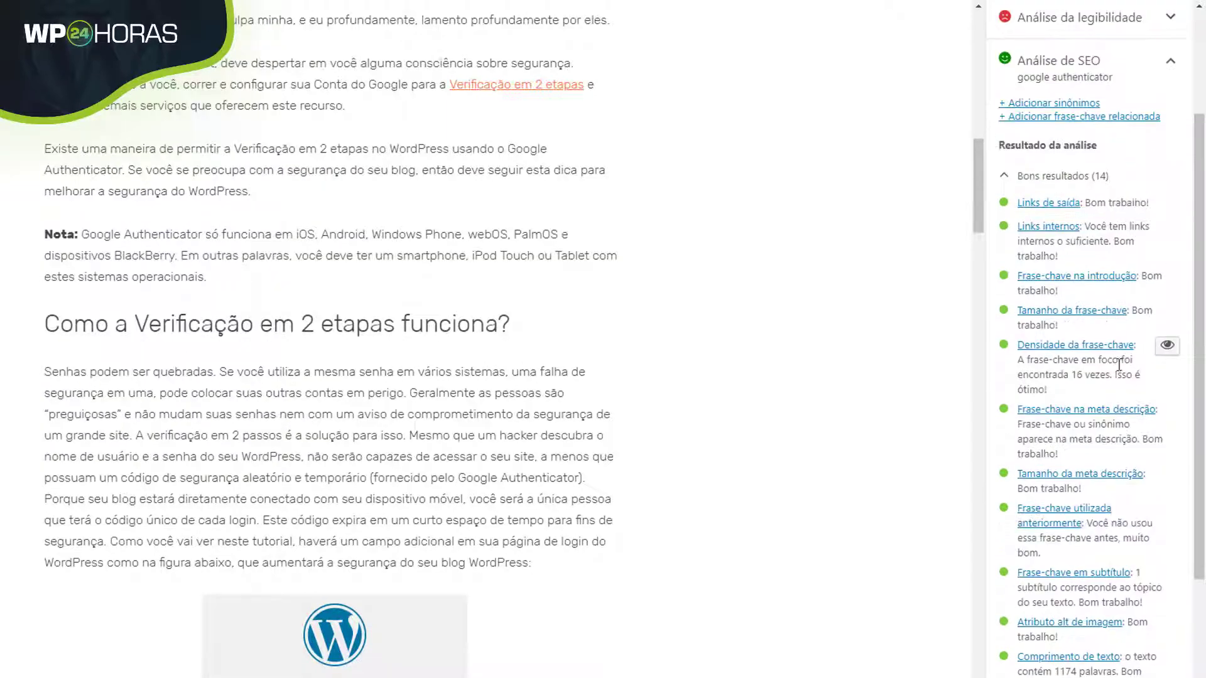
left_click(1168, 345)
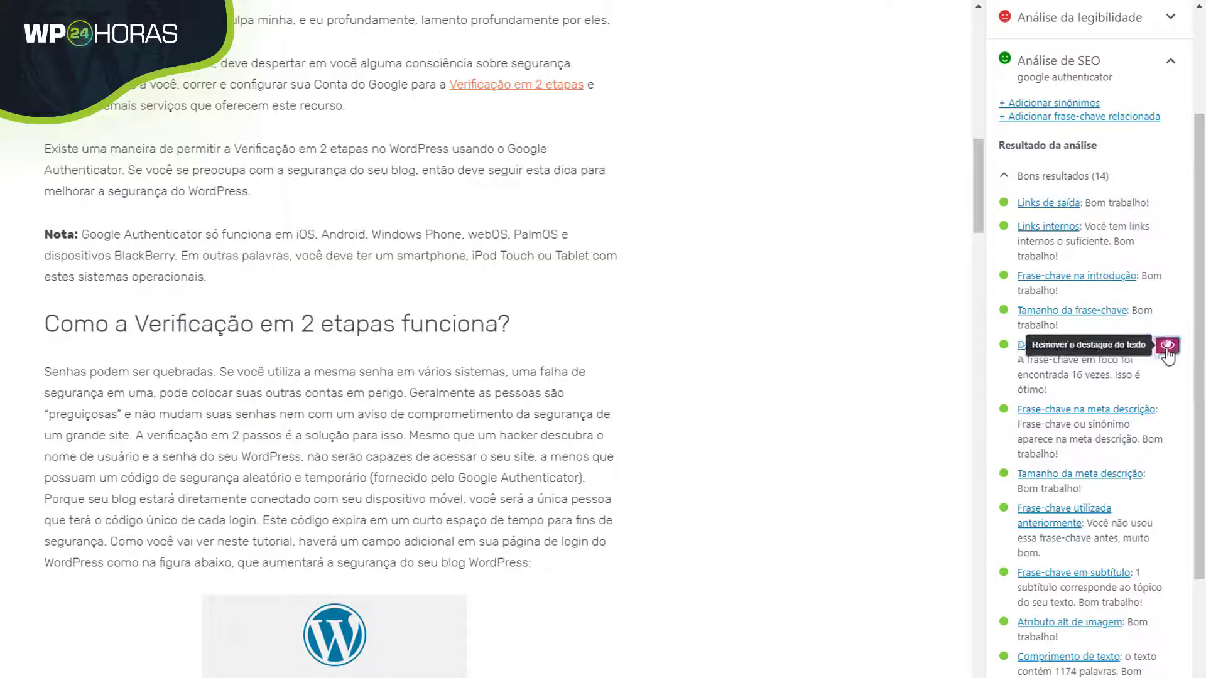
left_click_drag(977, 189, 1143, 314)
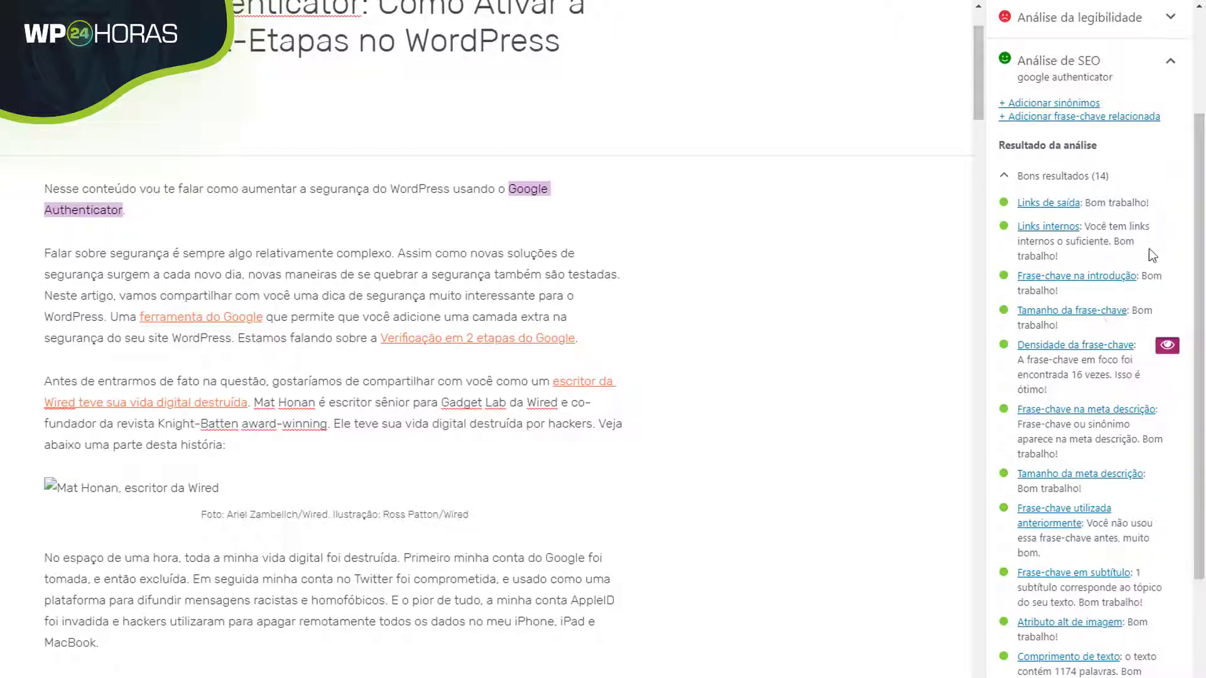
scroll(1149, 250, "up", 2)
scroll(1118, 301, "down", 4)
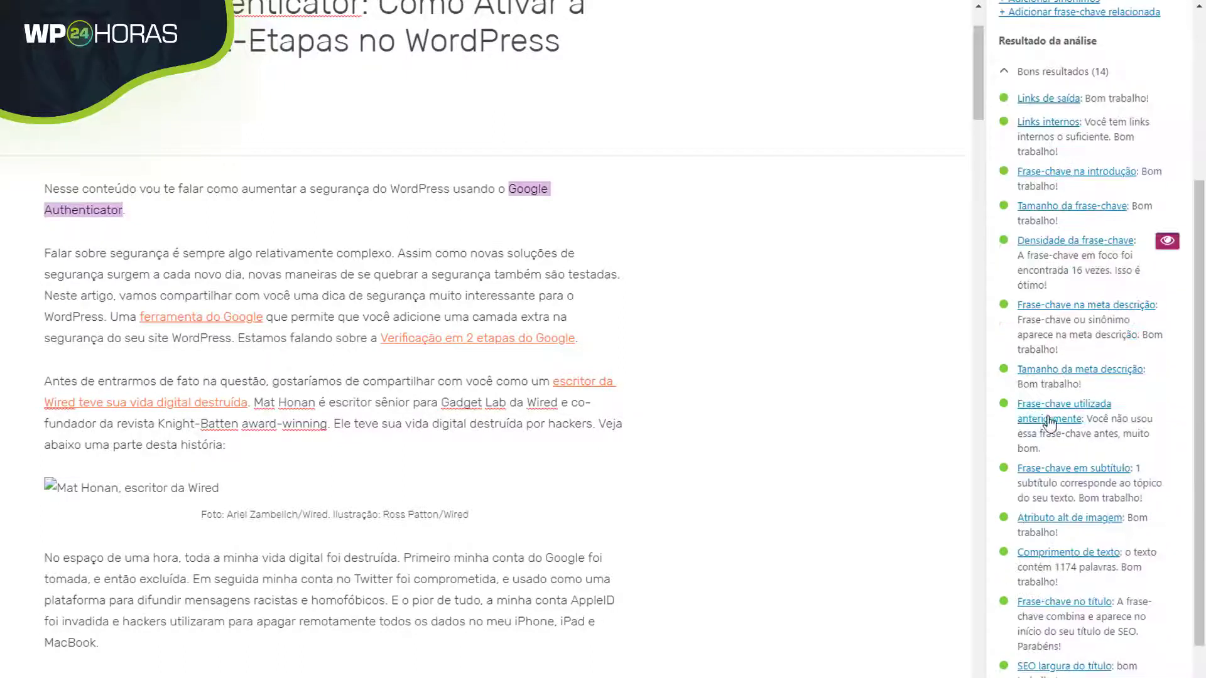
scroll(1146, 385, "down", 2)
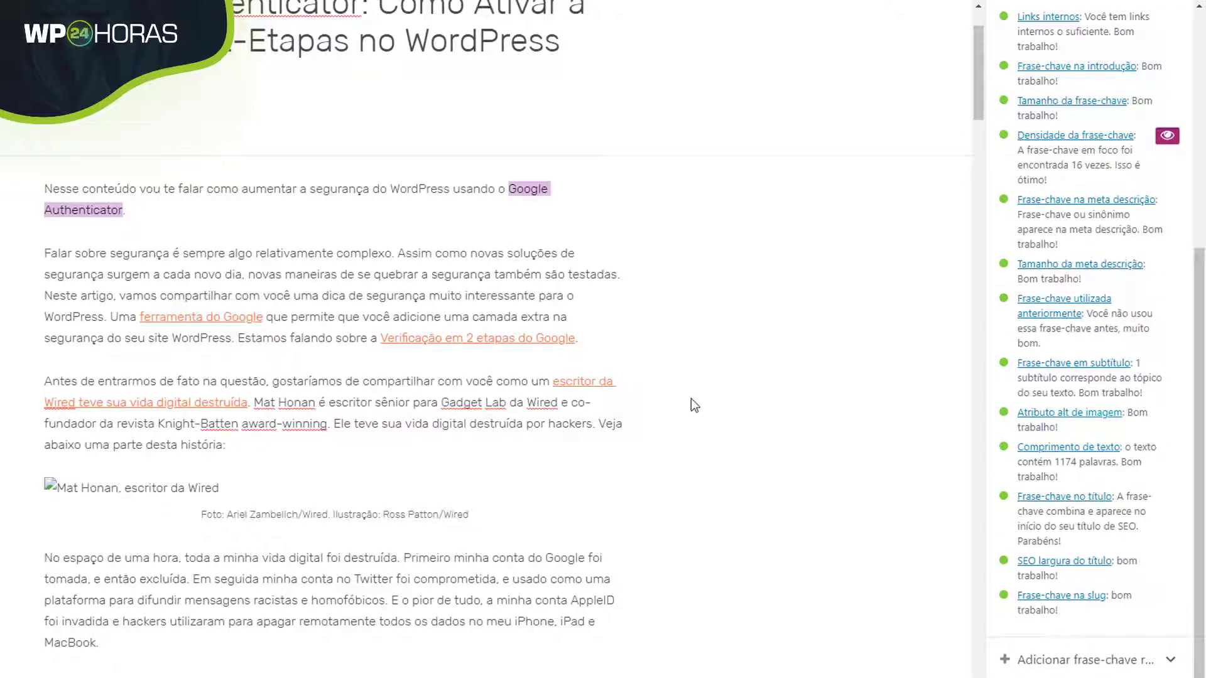
Remove the broken image block of the Wired writer from the post.
scroll(691, 399, "down", 8)
scroll(444, 304, "up", 3)
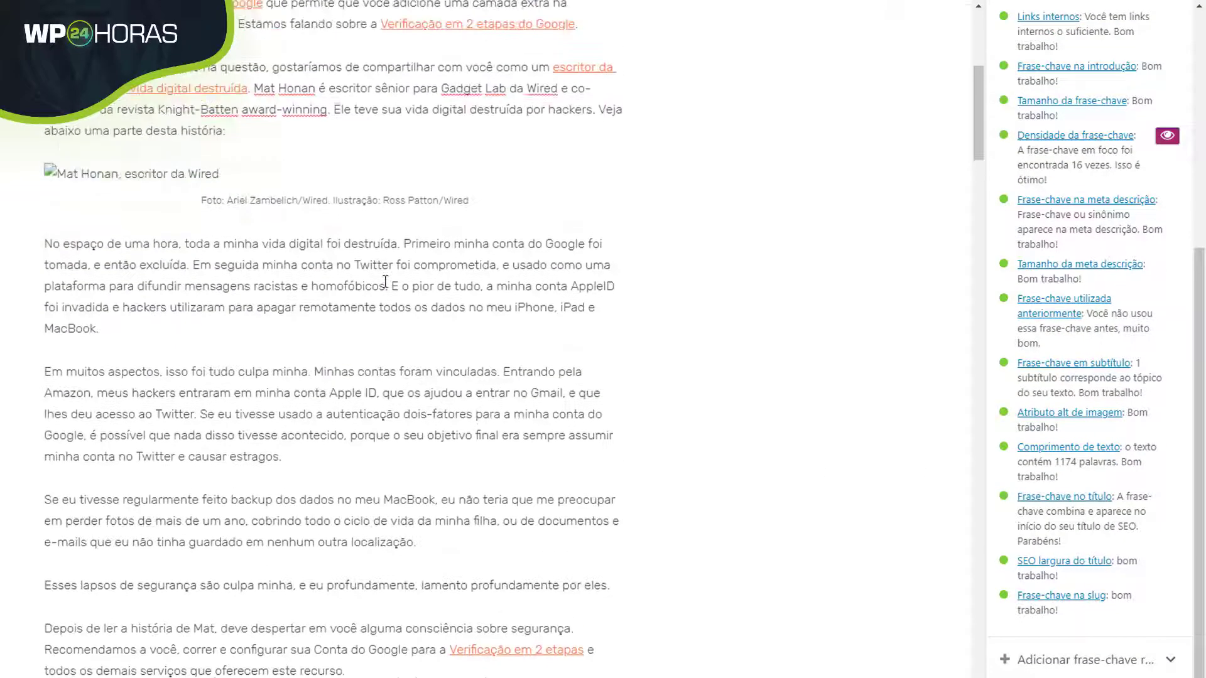
left_click(220, 172)
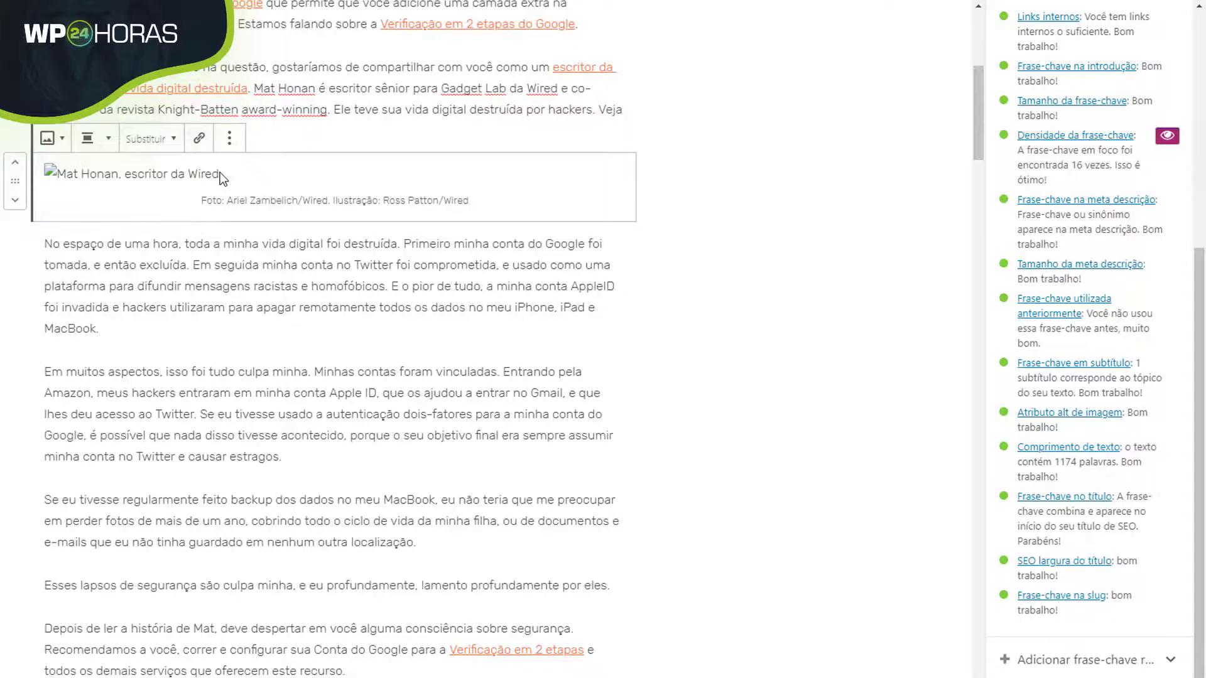
left_click(229, 138)
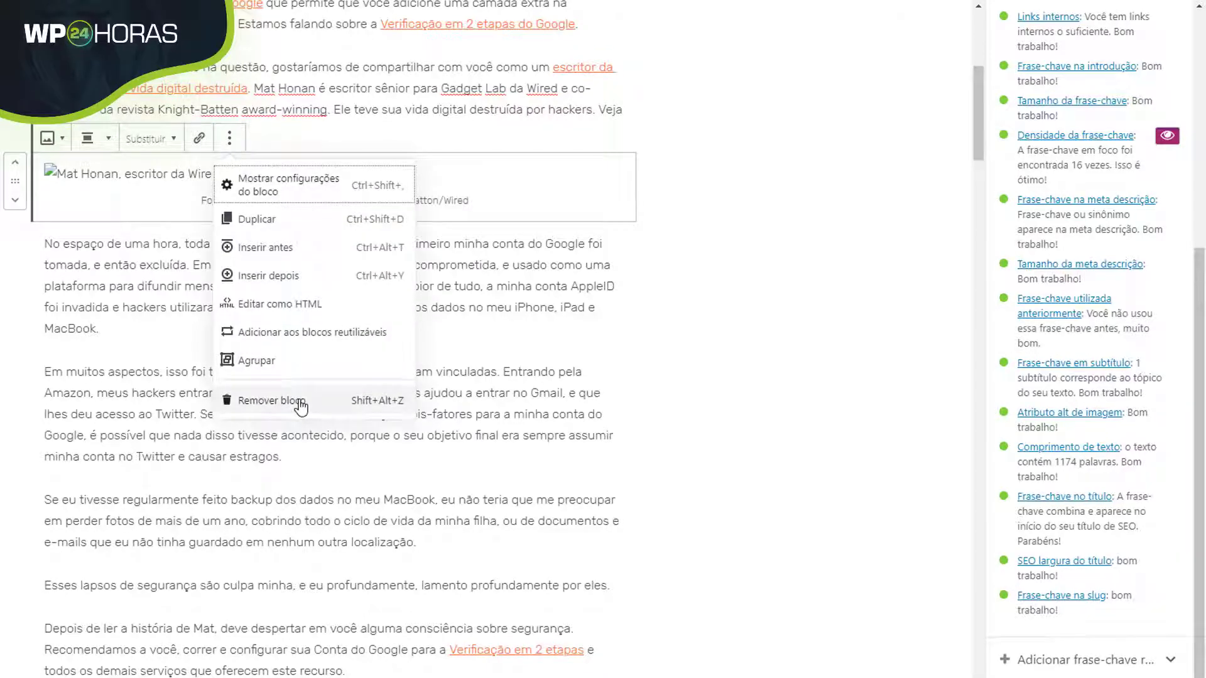
left_click(301, 402)
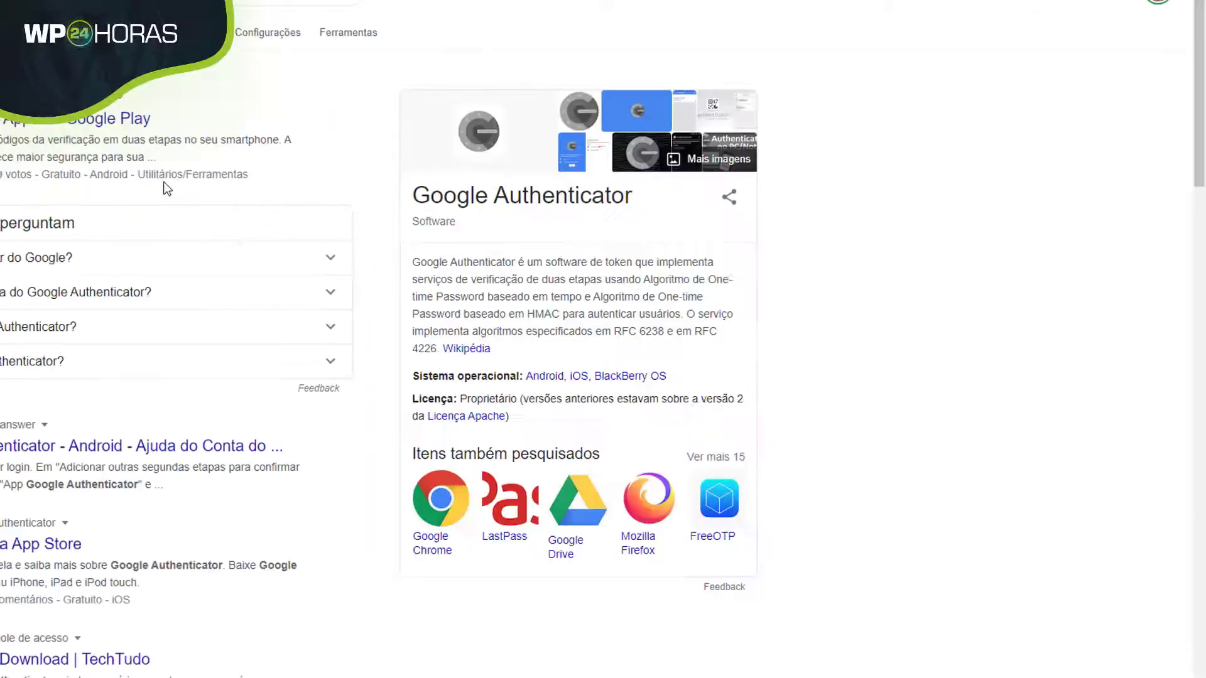
Find the Google Authenticator logo from the App Store in the Google image results and save it as "google-authenticator" PNG.
left_click(278, 107)
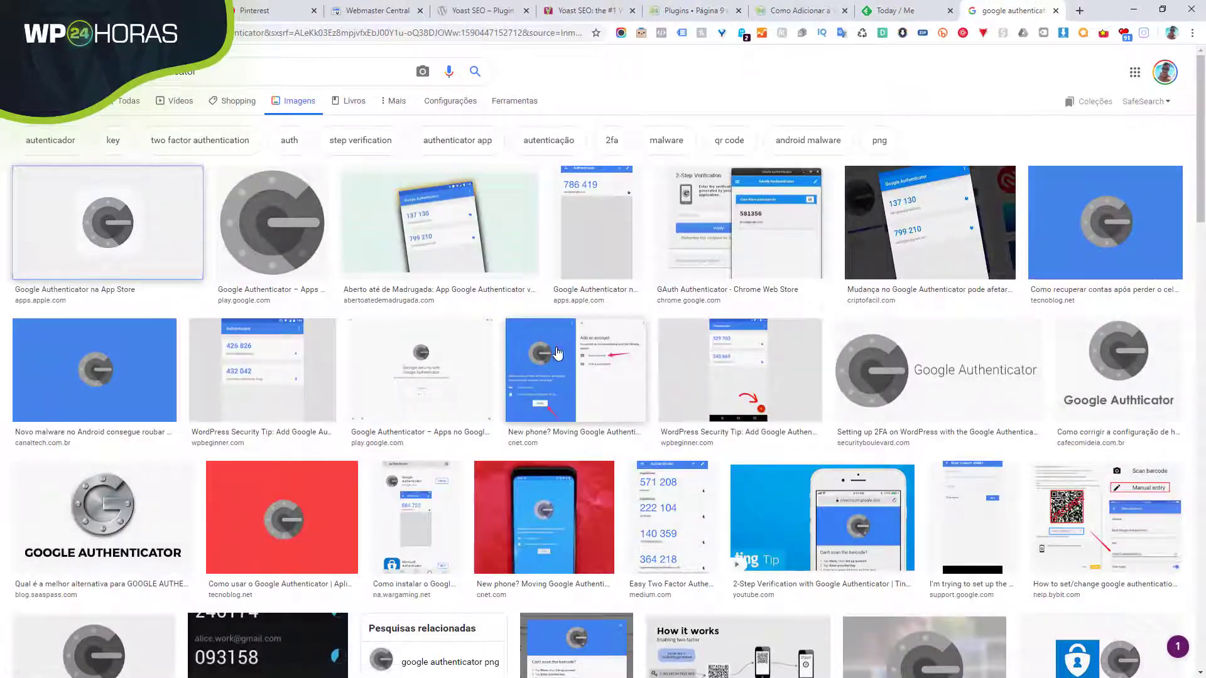
left_click(107, 223)
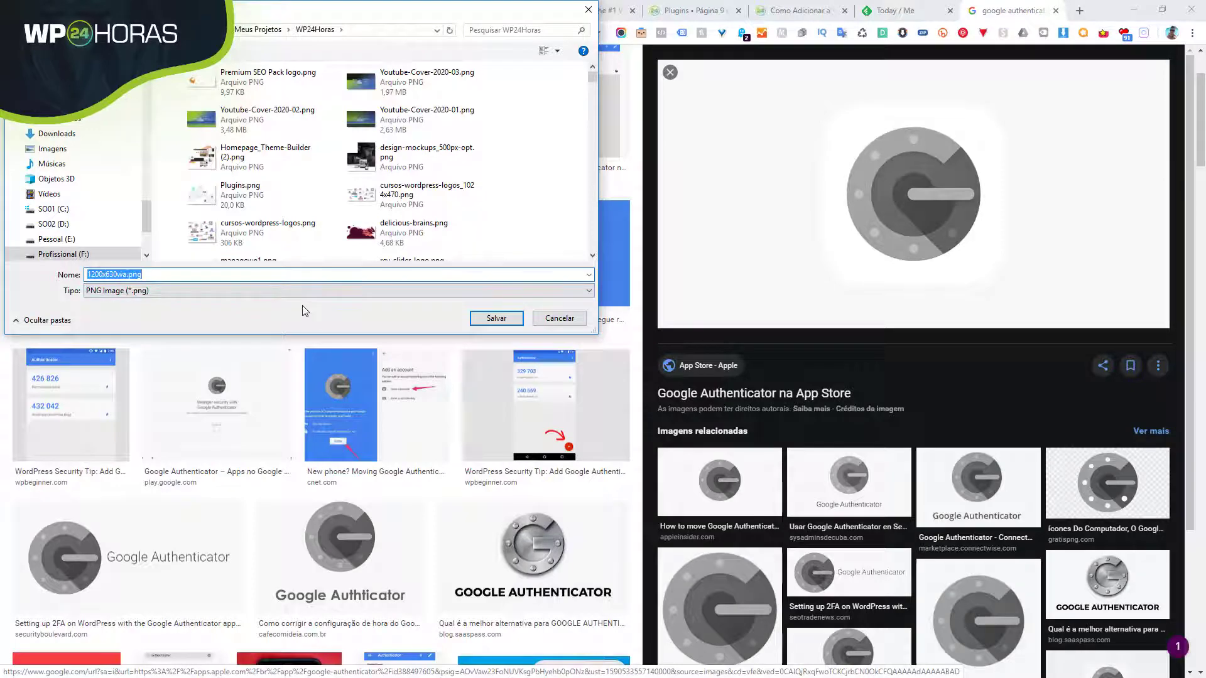
type("google")
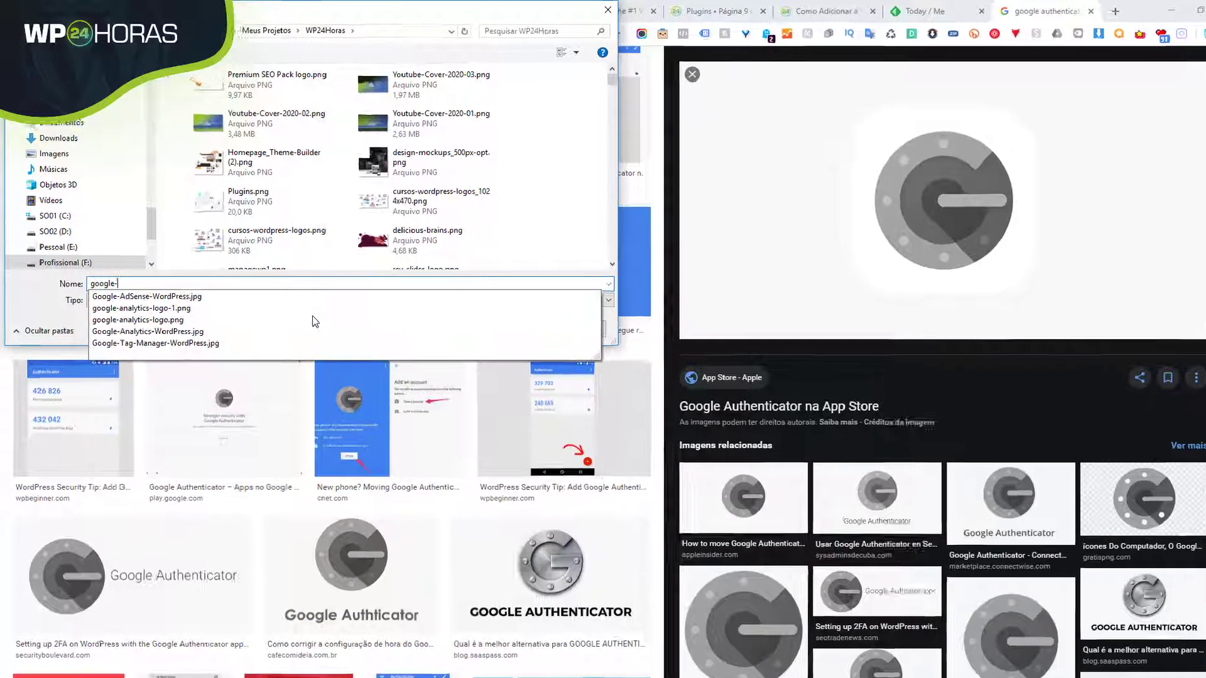
type("-authenticator")
key("Return")
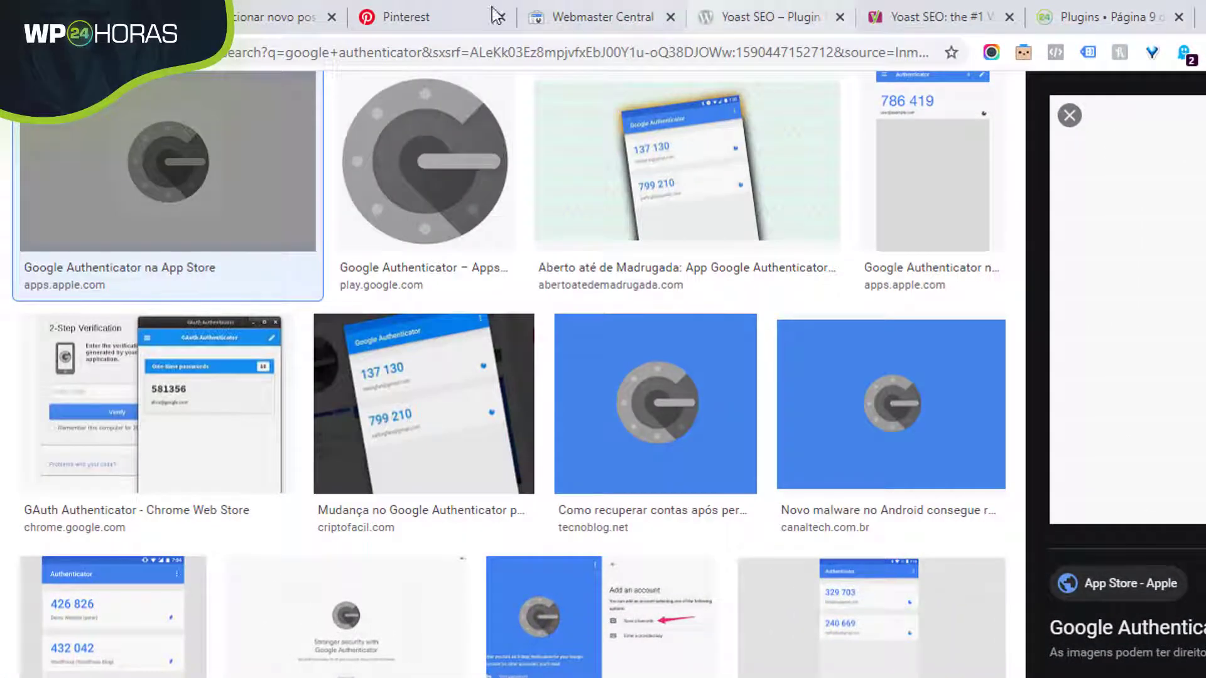
Return to the WordPress post editor and insert the saved logo image beneath the heading "Como a Verificação em 2 etapas funciona?".
left_click(283, 17)
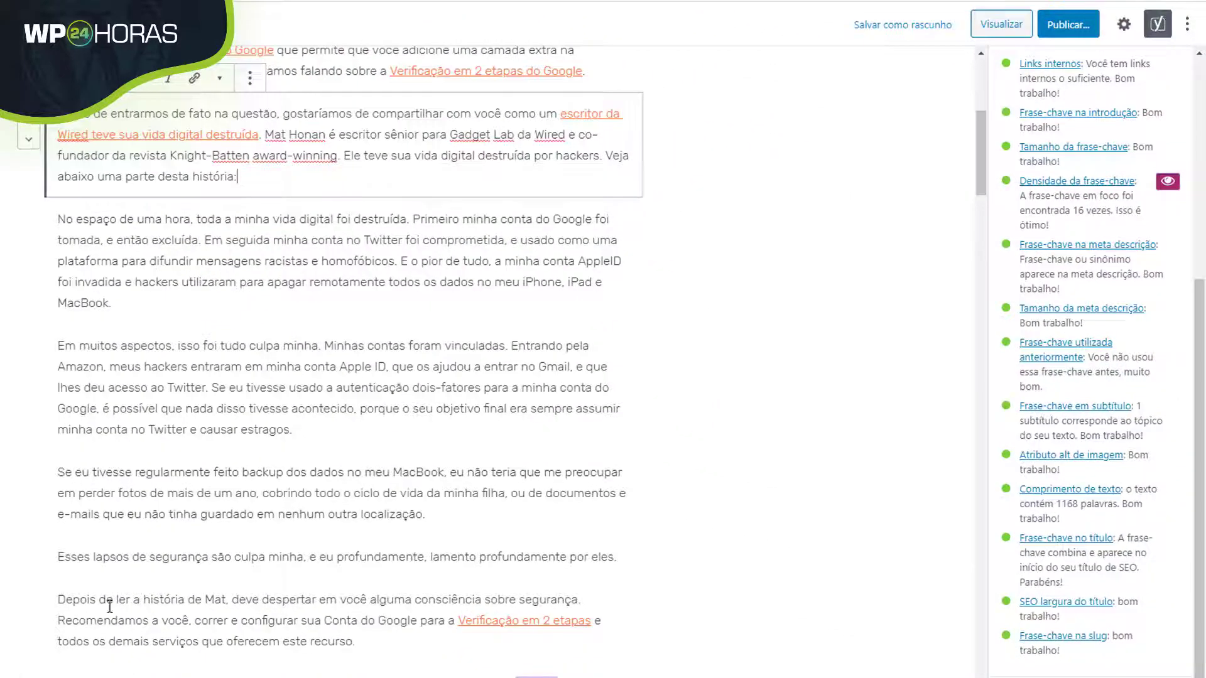
scroll(402, 470, "up", 5)
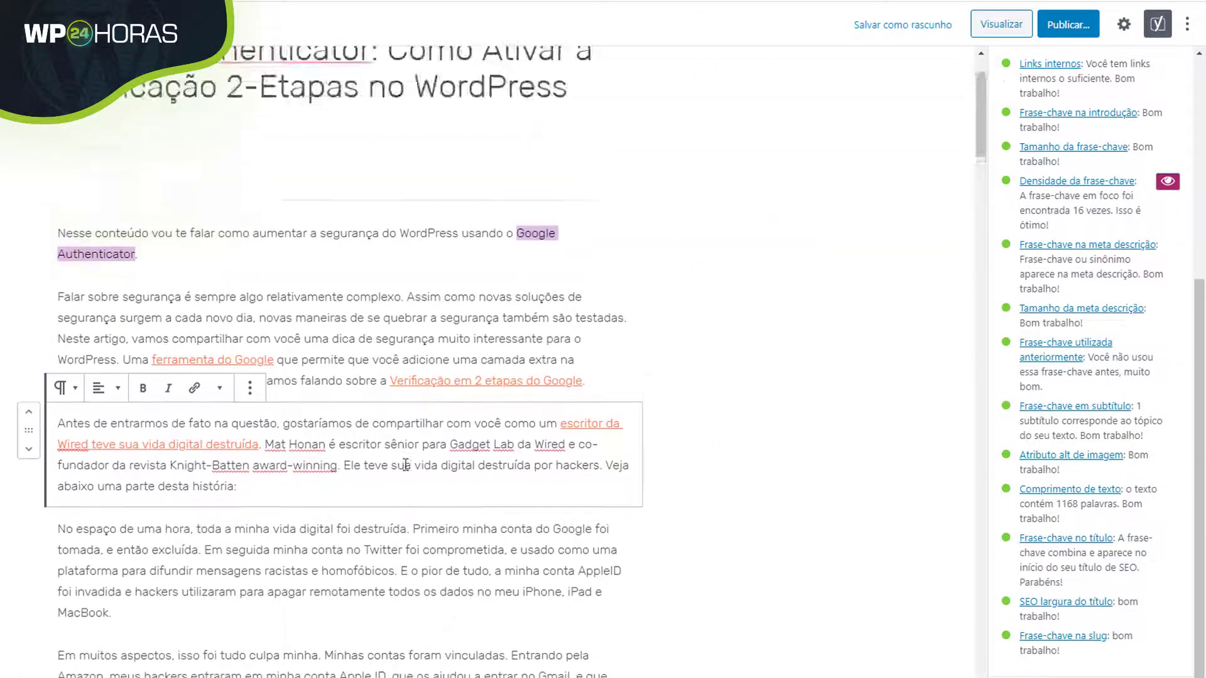
scroll(404, 468, "down", 10)
scroll(405, 471, "down", 3)
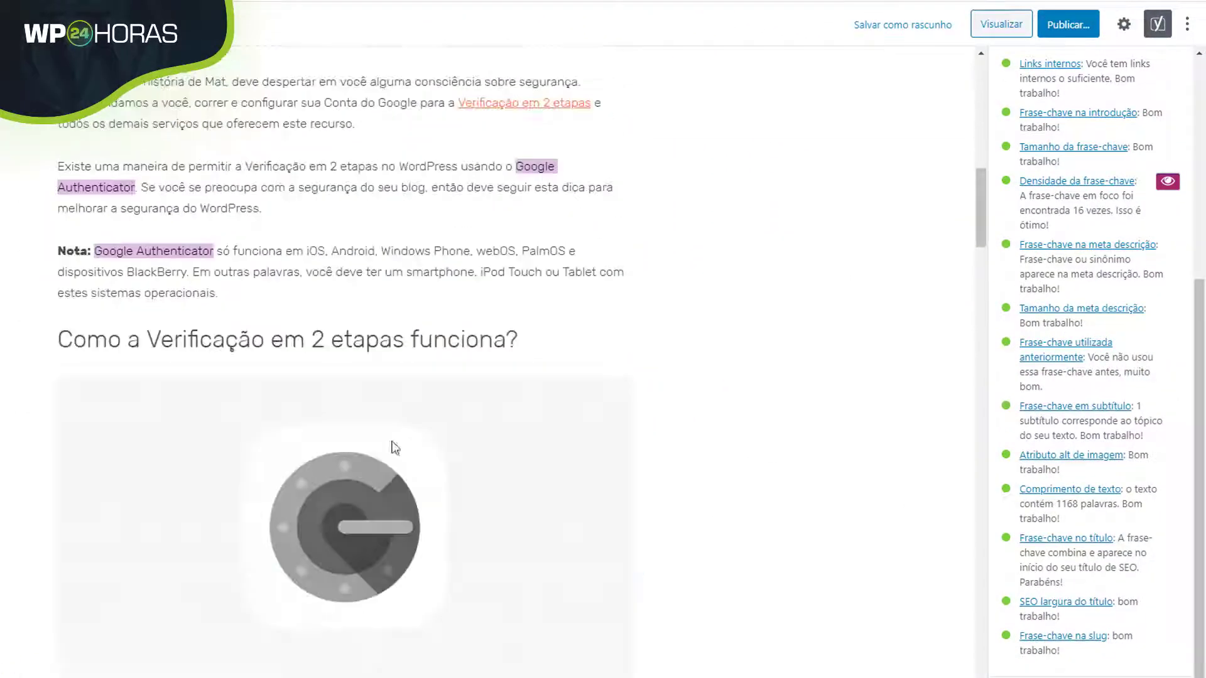
Set the new logo image's alt text to "Google Authenticator" and recheck the Yoast SEO analysis.
left_click(382, 472)
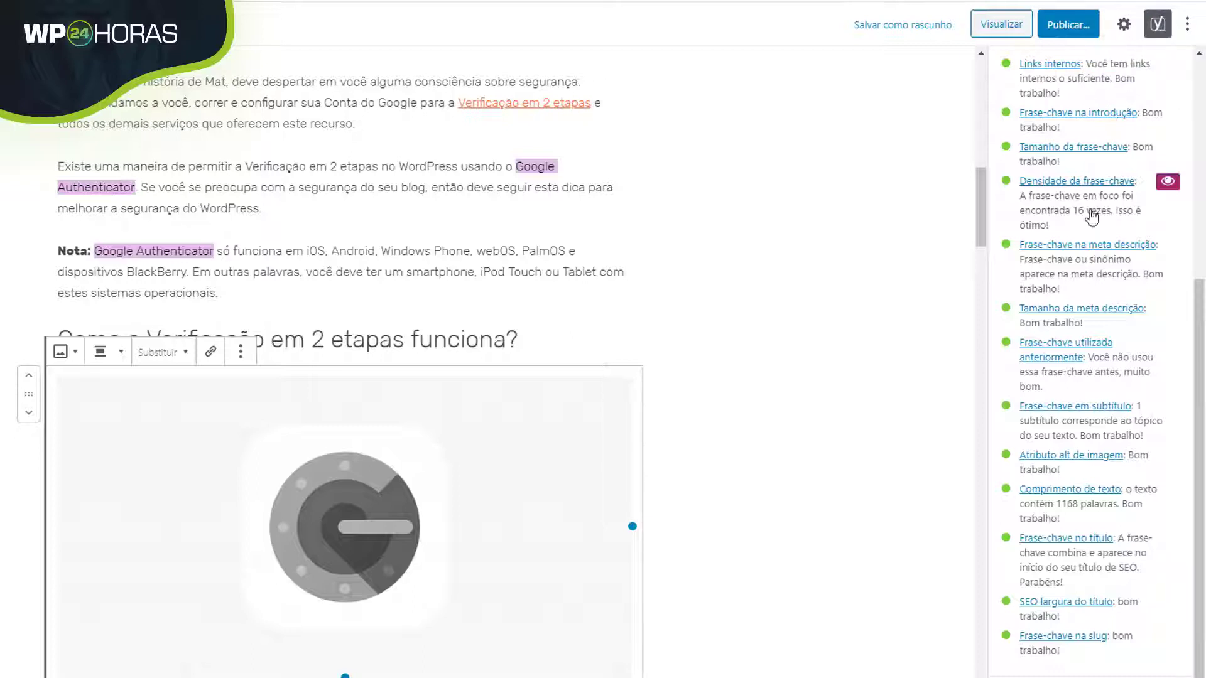
left_click(1124, 25)
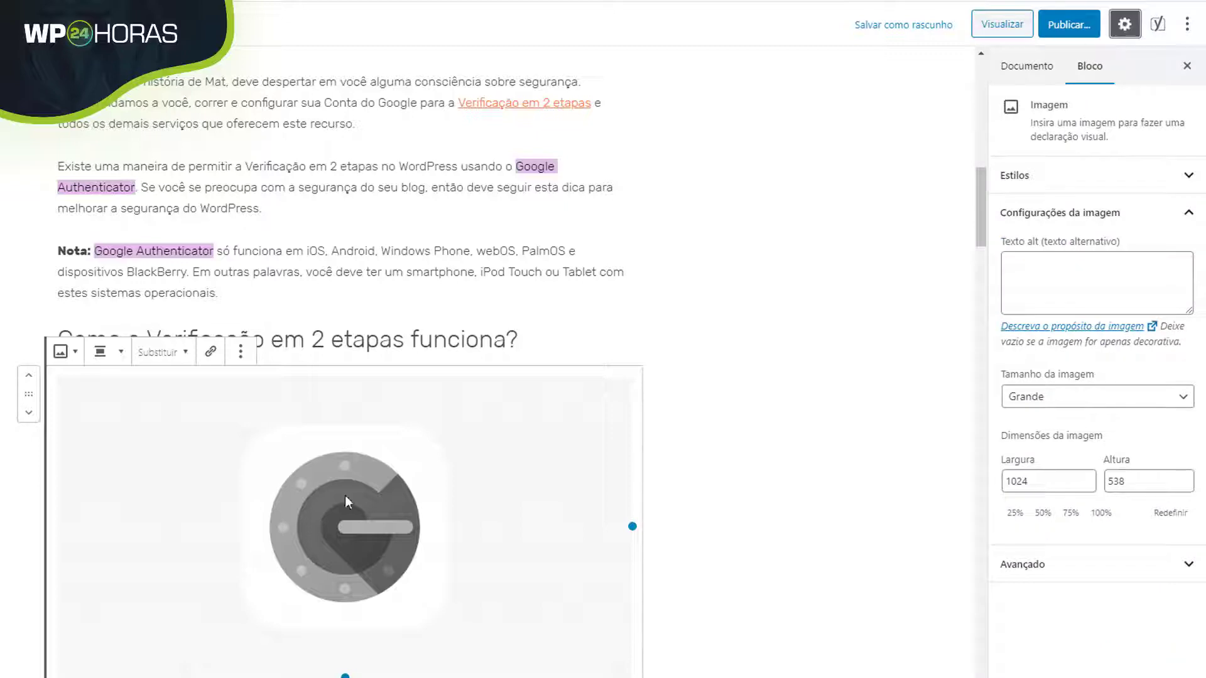
left_click(1055, 281)
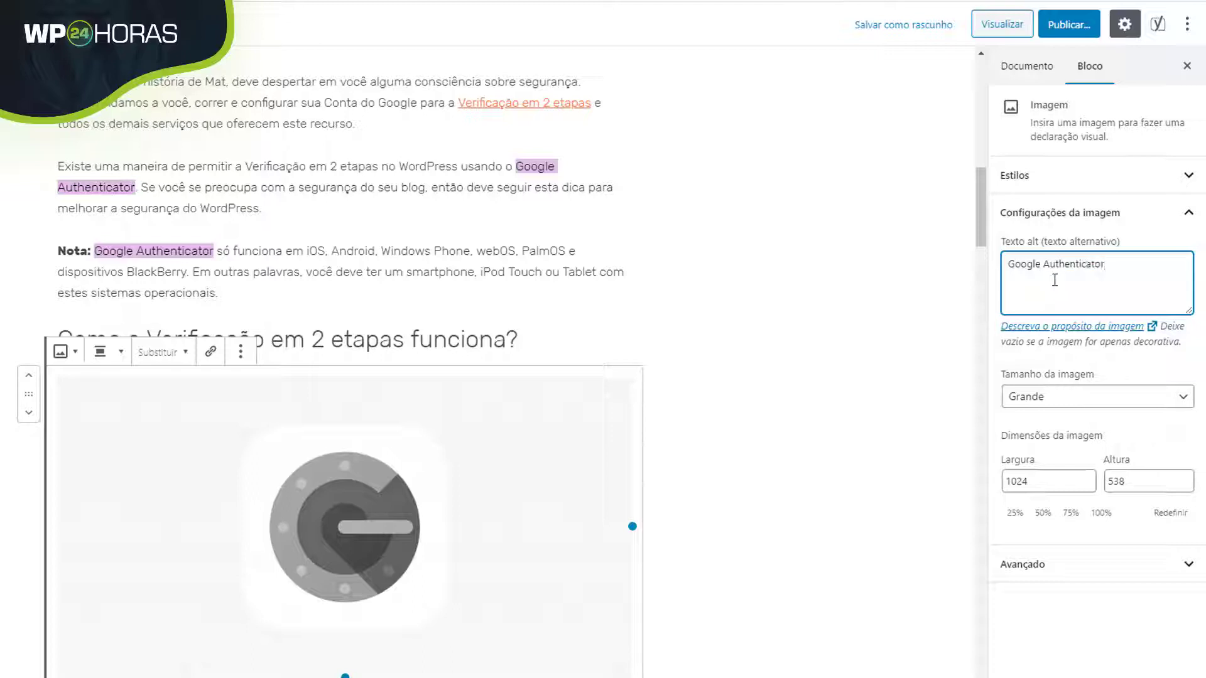
left_click(946, 301)
left_click(1158, 24)
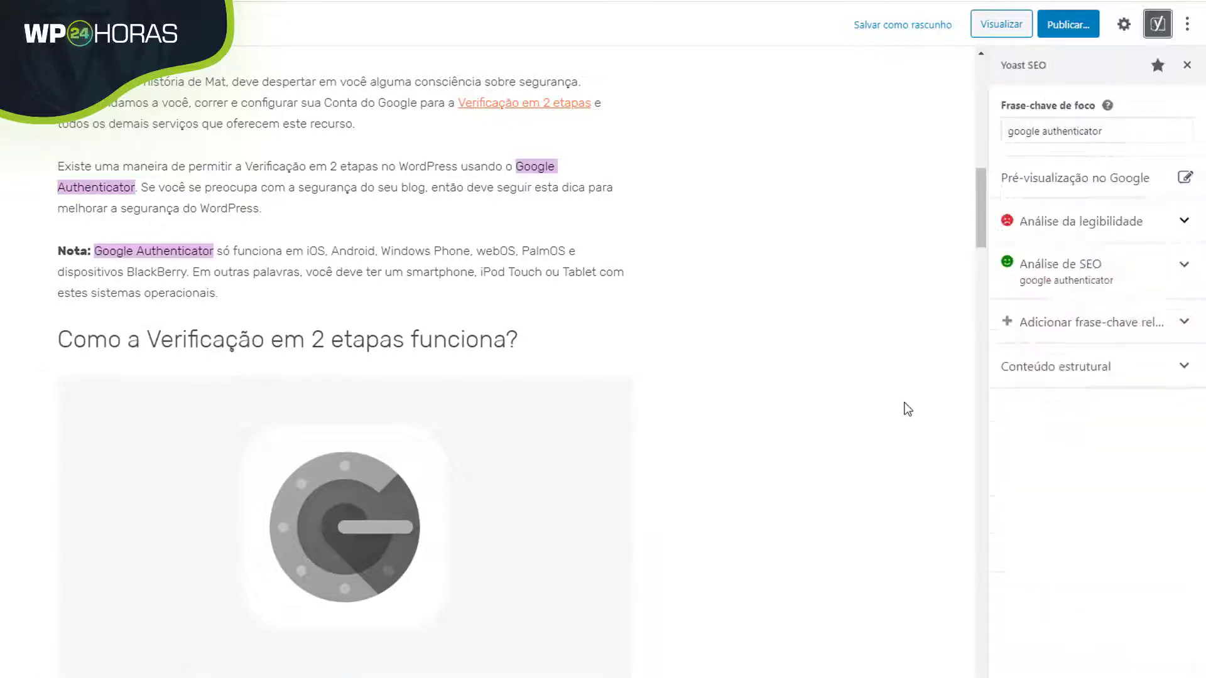
left_click(1082, 269)
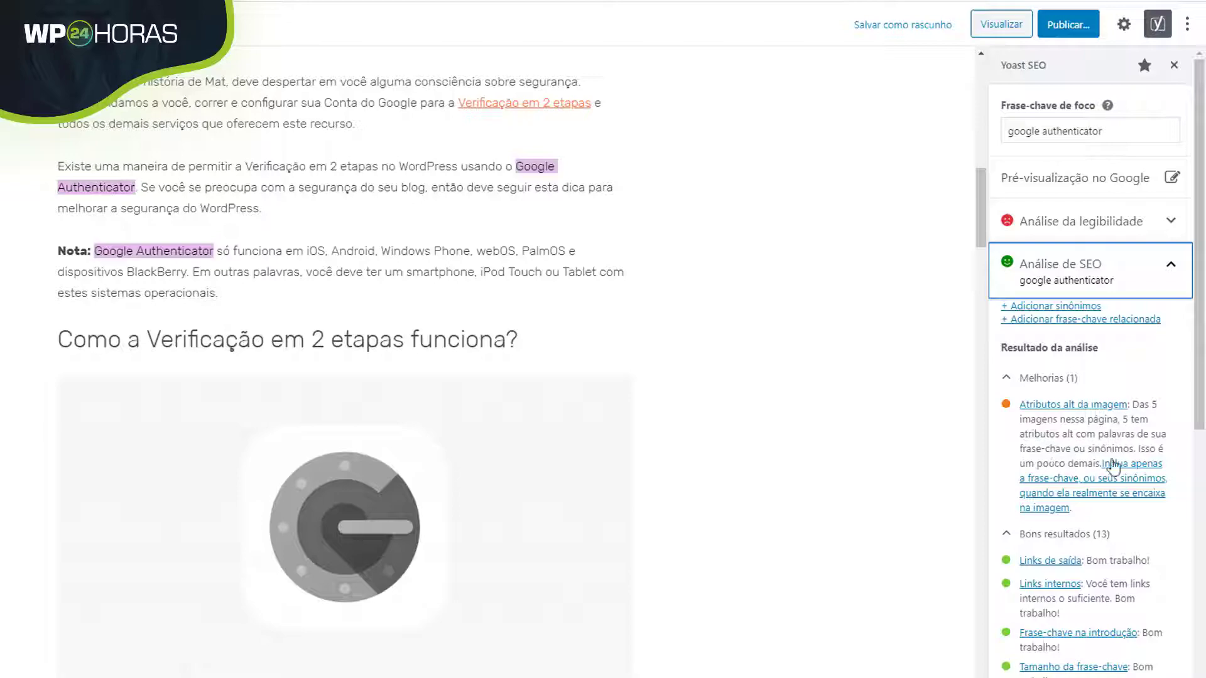
Shorten the login form image's alt text to "Login WordPress", removing the keyphrase.
scroll(626, 412, "up", 15)
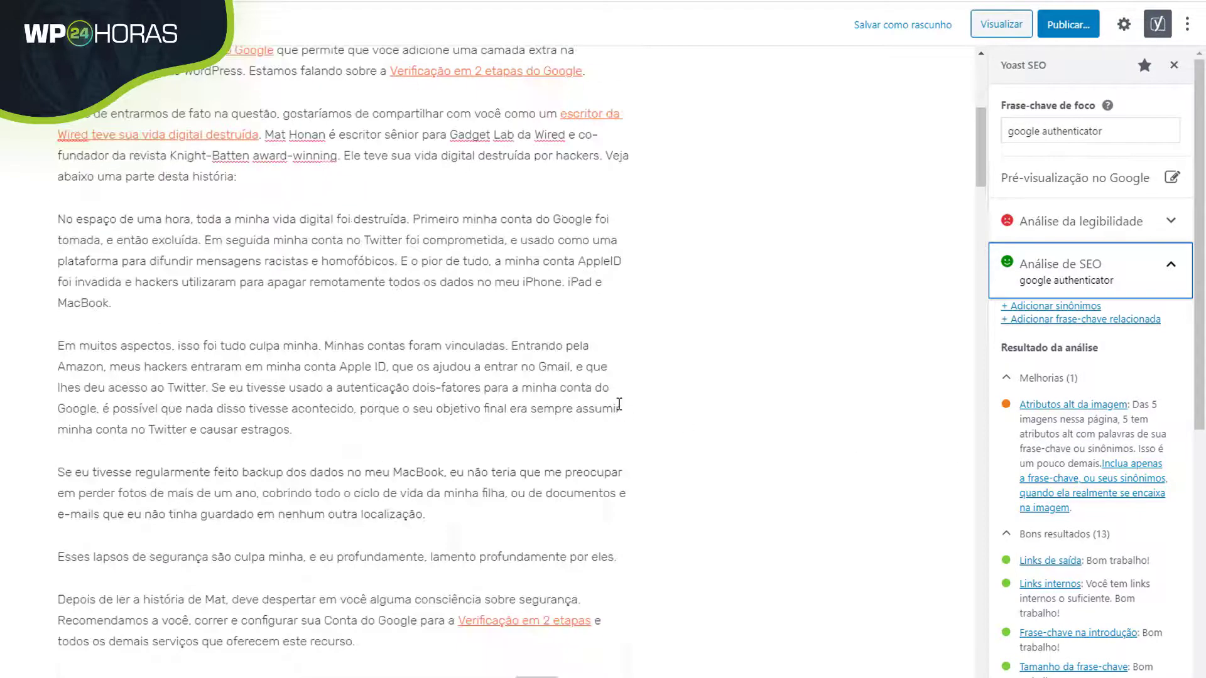
scroll(635, 405, "down", 20)
scroll(638, 391, "down", 3)
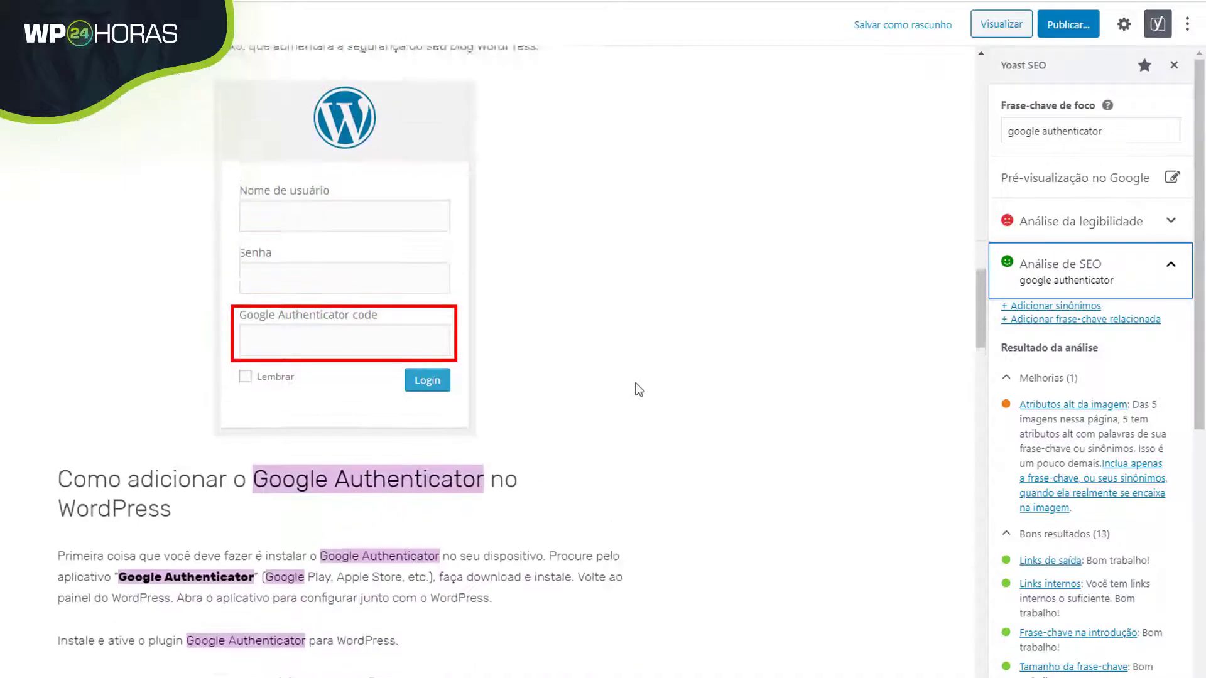
scroll(638, 390, "up", 5)
left_click(406, 394)
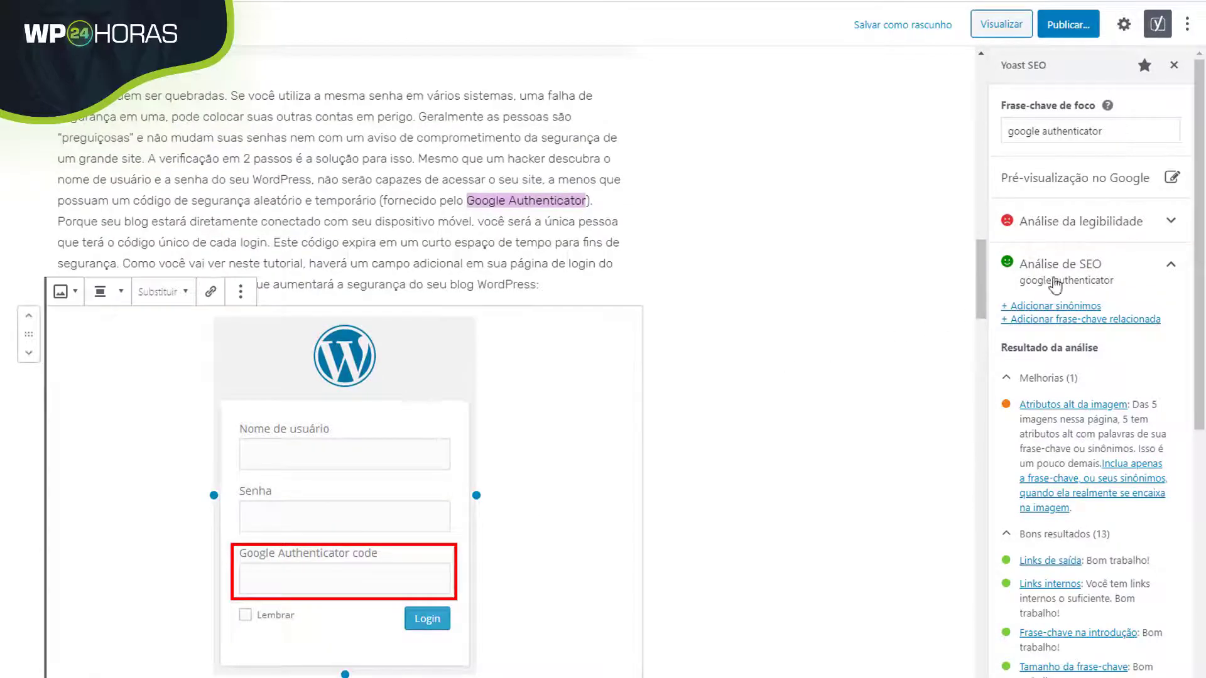
left_click(1124, 23)
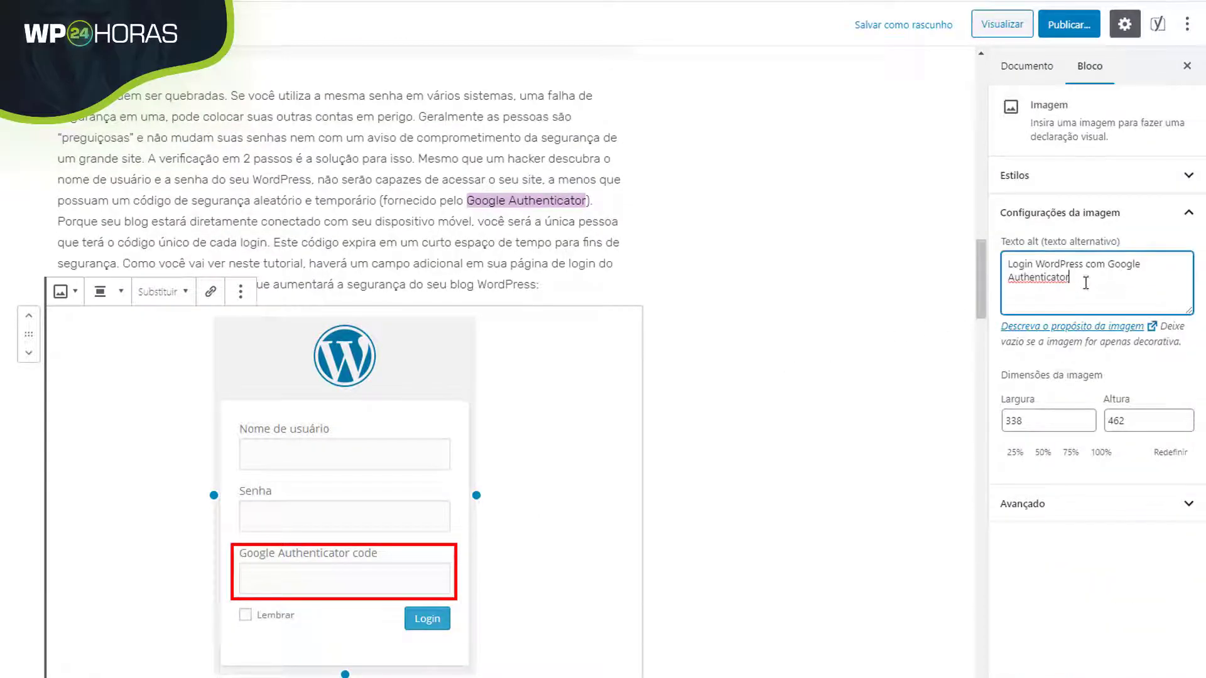
left_click_drag(1086, 284, 1083, 260)
key("BackSpace")
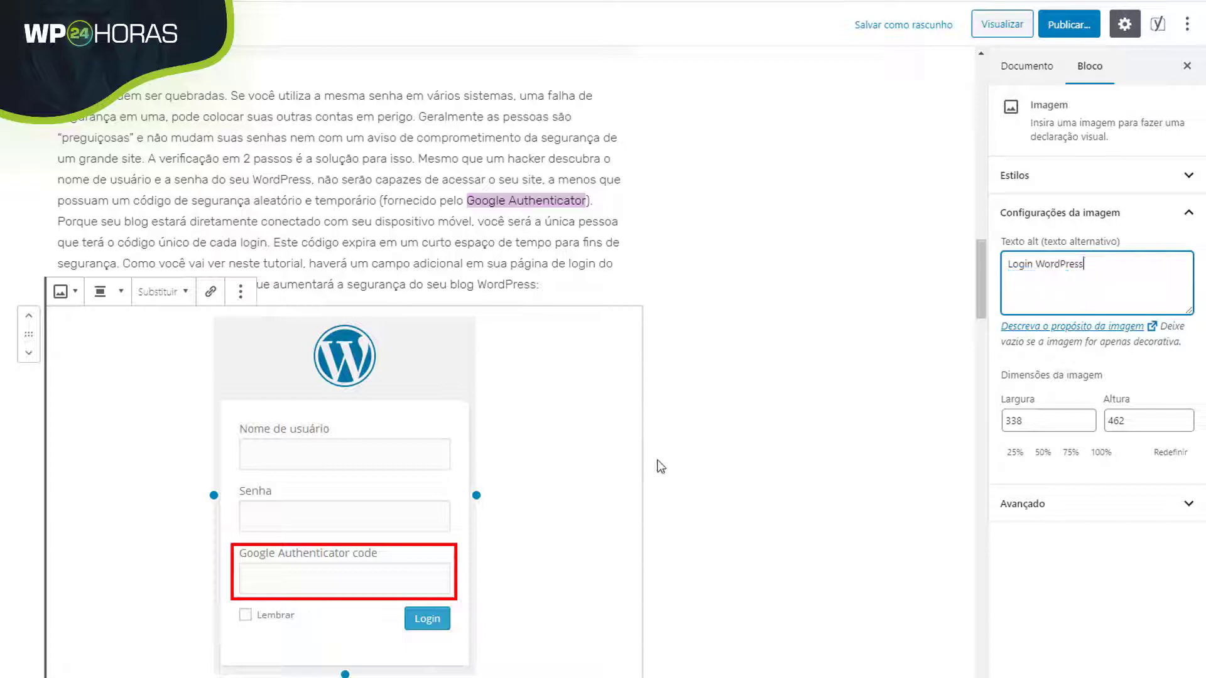
Change the plugin settings screenshot's alt text to "Configurações do plugin".
scroll(657, 463, "down", 10)
left_click(417, 359)
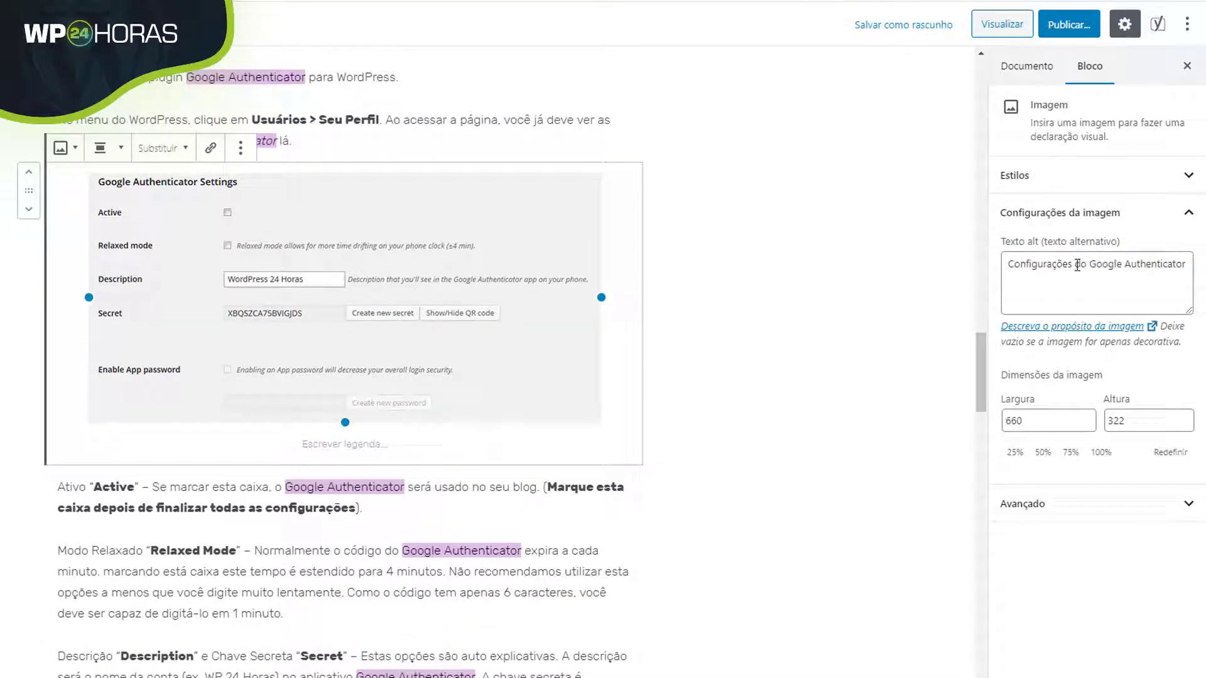
left_click_drag(1078, 265, 1197, 269)
type("do plugi")
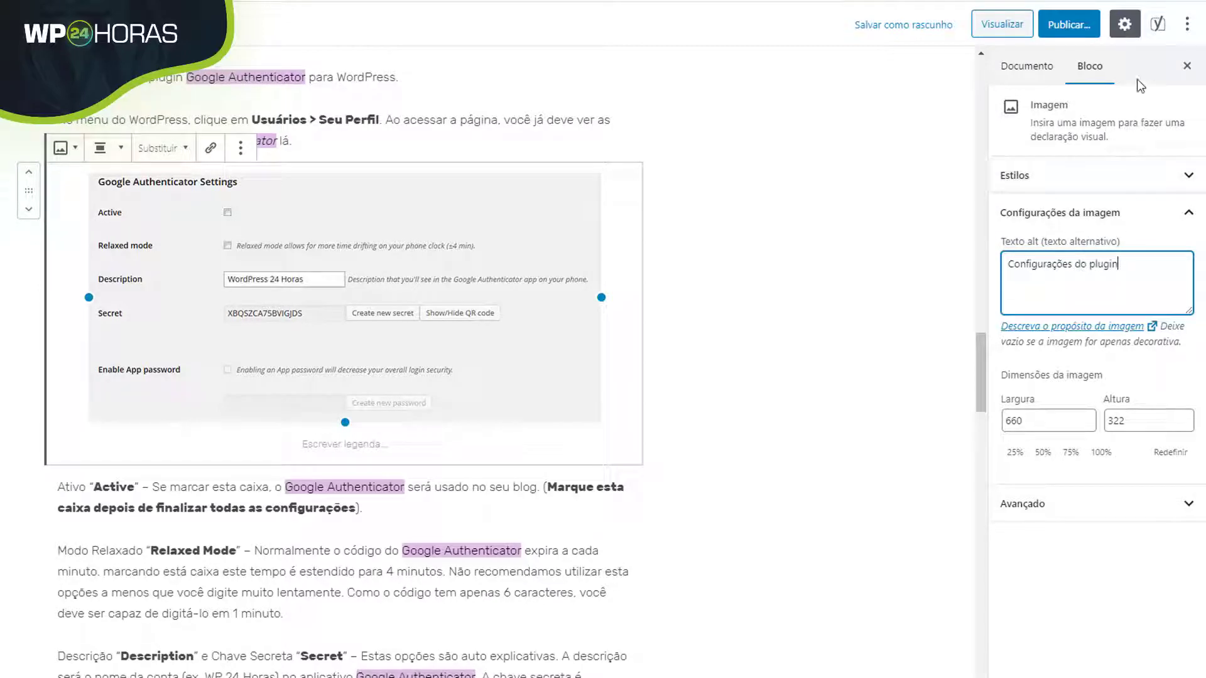
Review the updated Yoast SEO analysis and expand the section for adding a related keyphrase.
left_click(1158, 24)
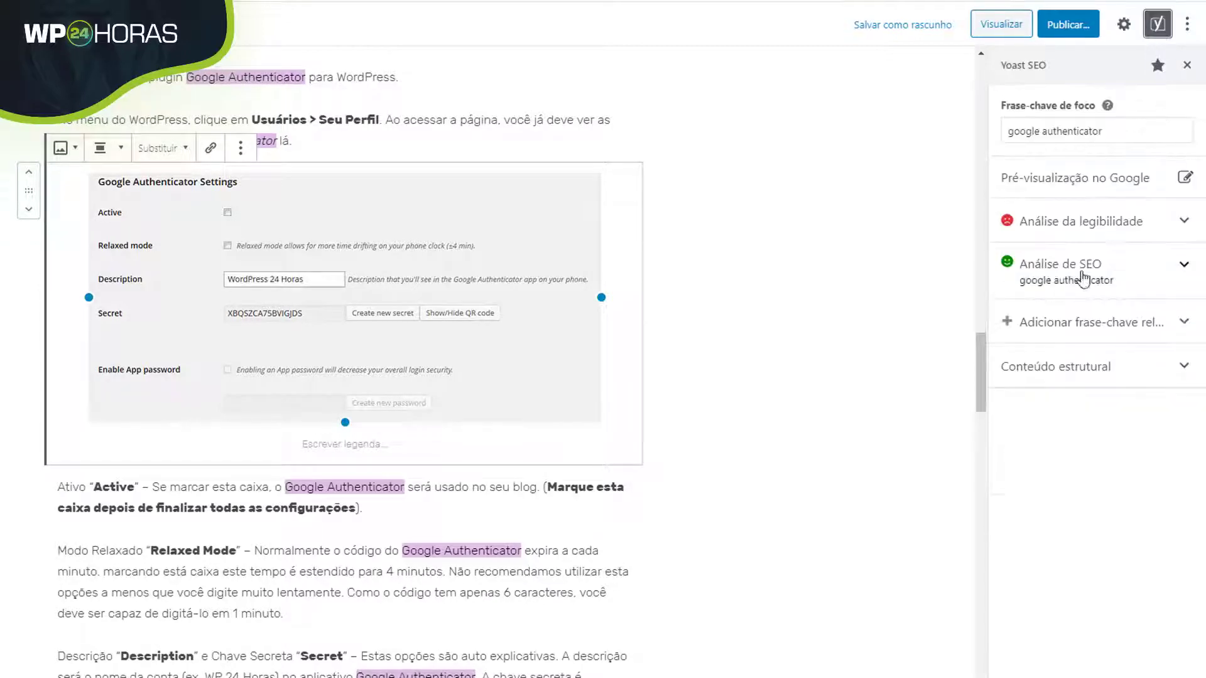
left_click(1083, 271)
scroll(1079, 489, "down", 1)
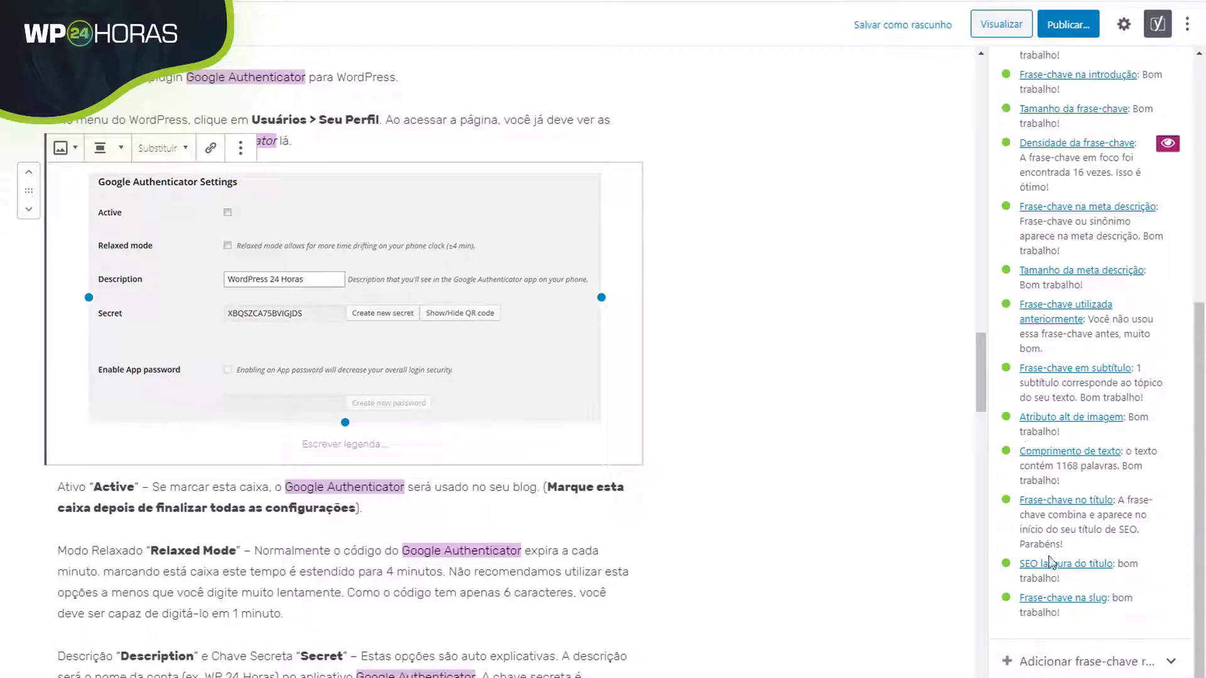
left_click(654, 290)
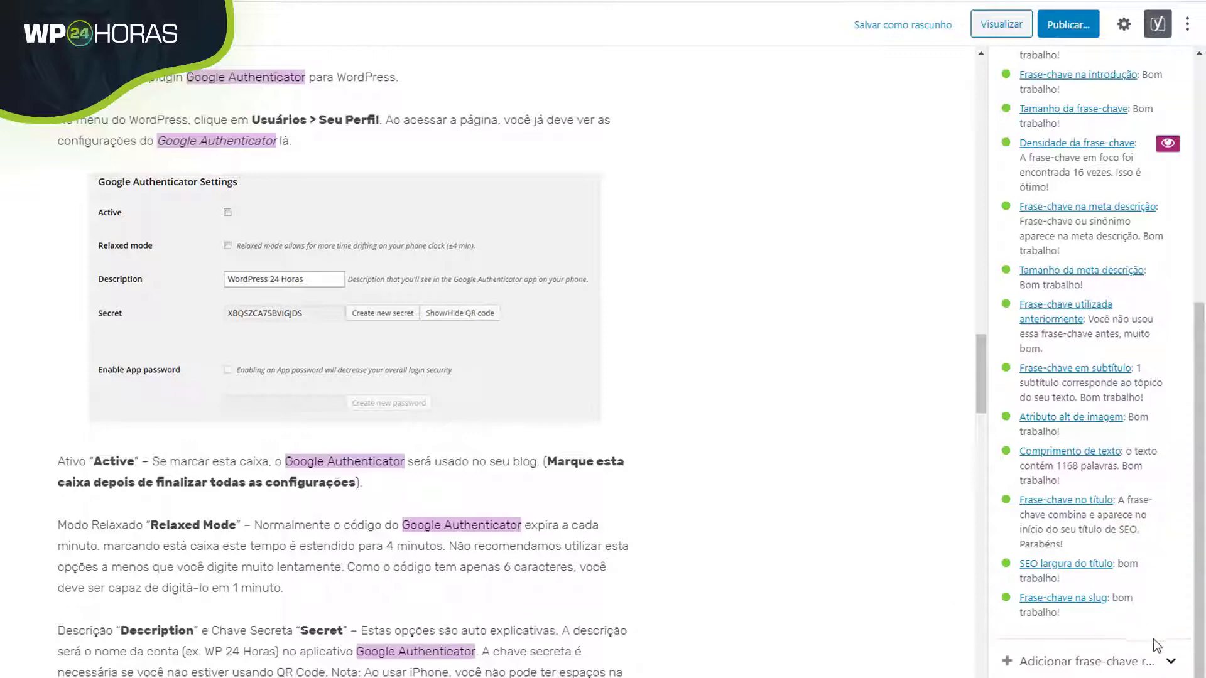
left_click(1164, 661)
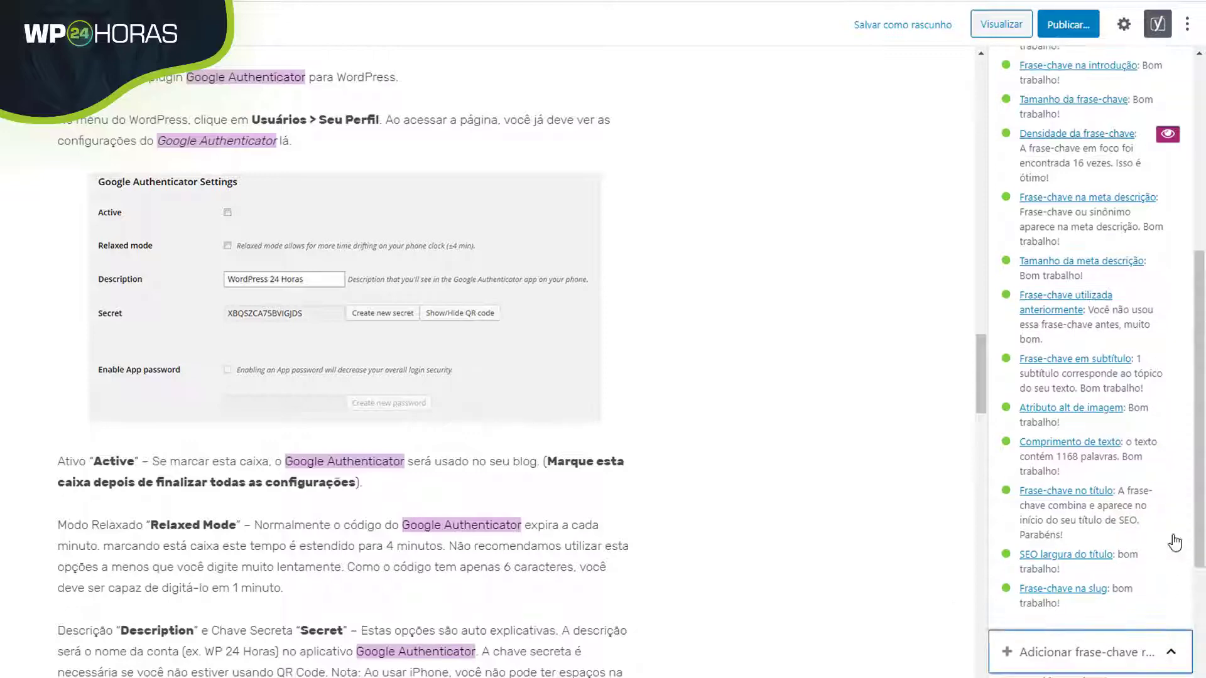
Collapse the related keyphrase section and expand the readability analysis for the post.
scroll(1156, 509, "down", 5)
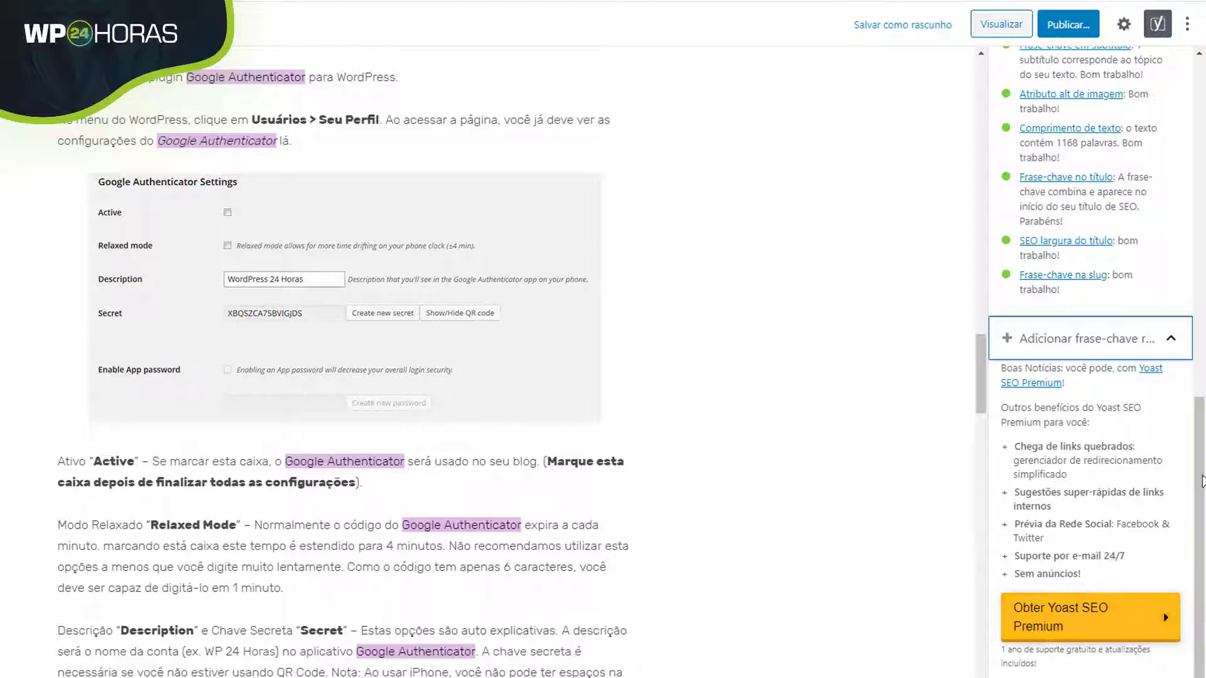
left_click(1172, 340)
scroll(1147, 251, "up", 7)
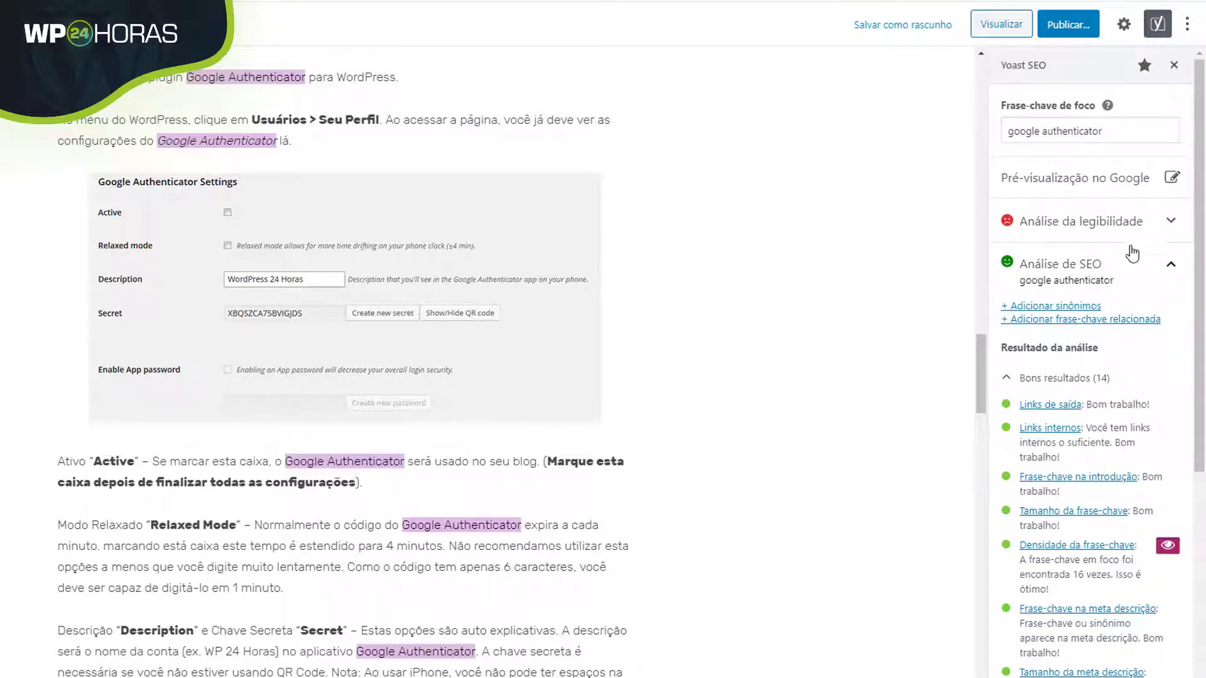
left_click(1147, 232)
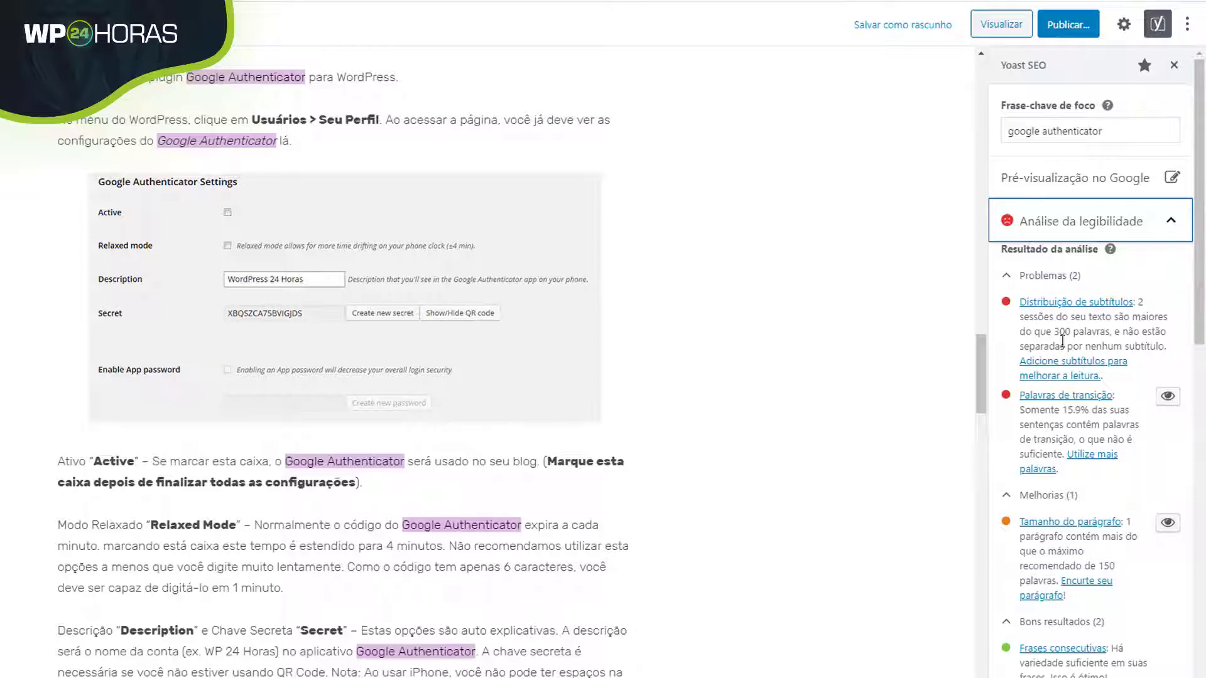
Turn off the keyphrase density highlighting in the post text.
left_click(756, 385)
scroll(880, 389, "up", 2)
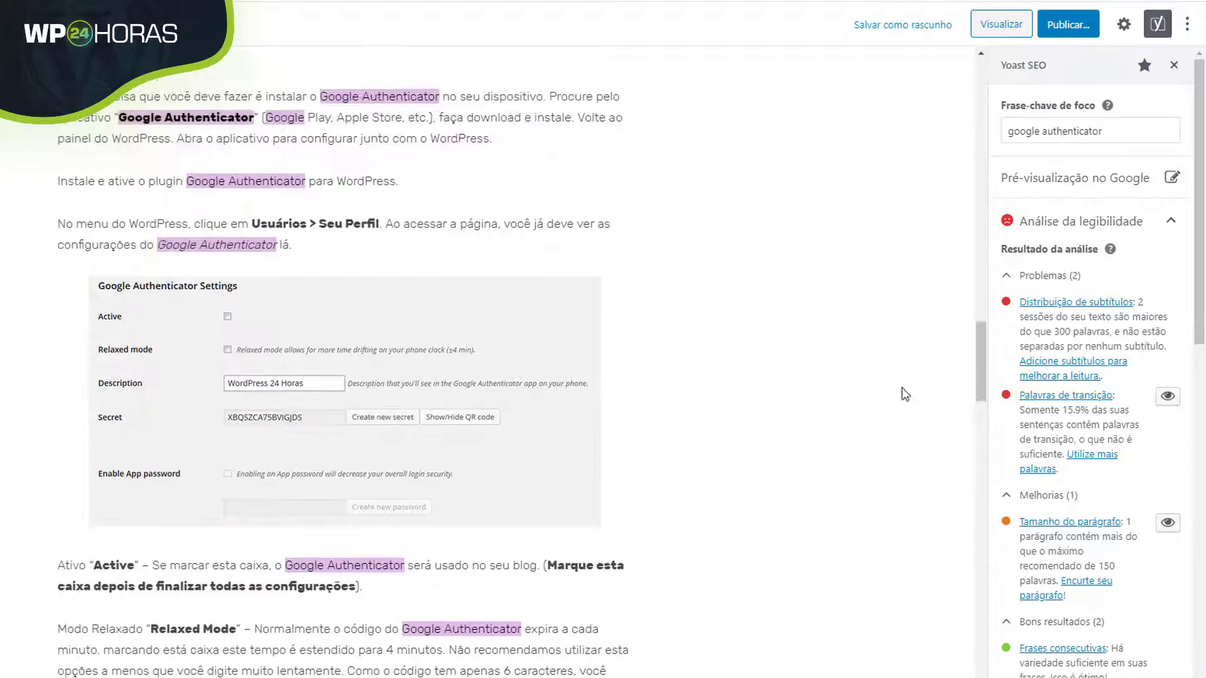
scroll(1131, 440, "down", 8)
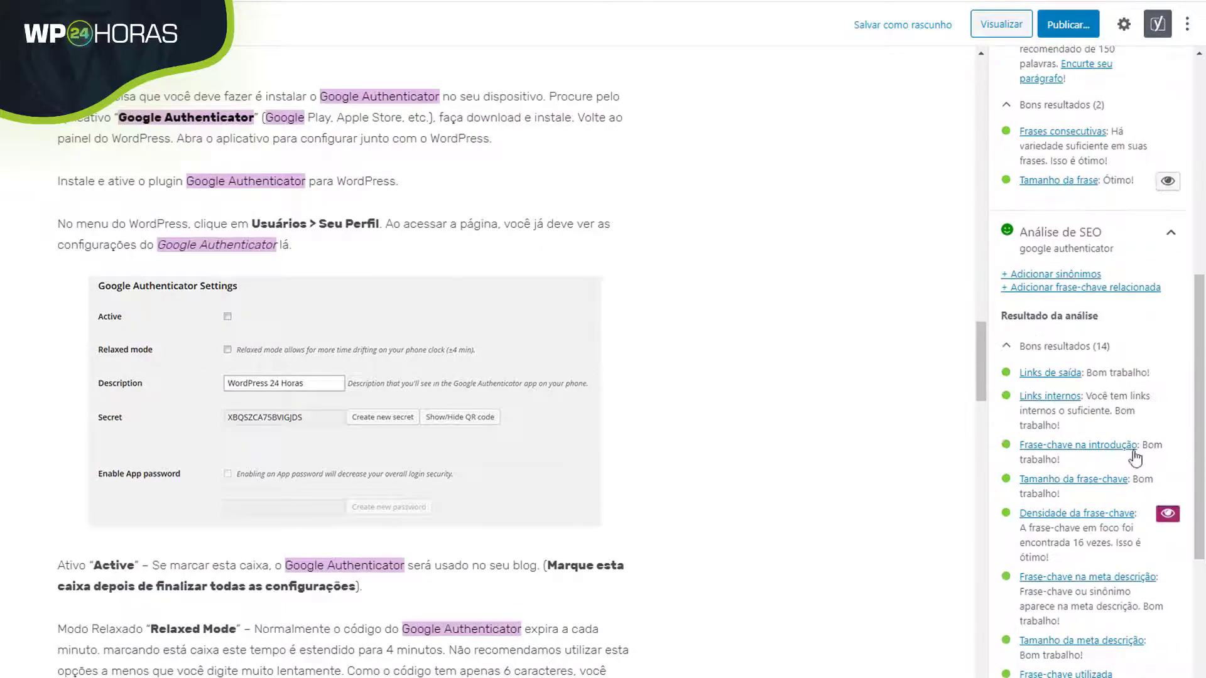
left_click(1160, 518)
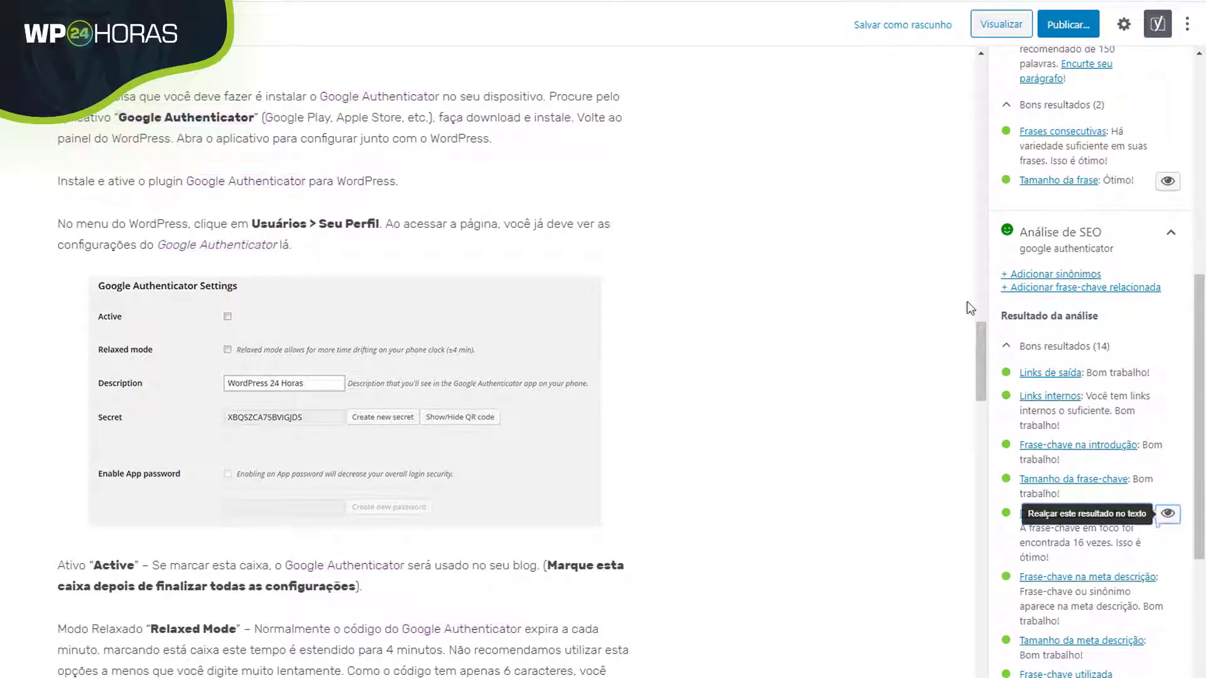
Examine the whole post for long text sections that lack subheadings.
left_click_drag(978, 382, 1024, 120)
scroll(270, 340, "down", 12)
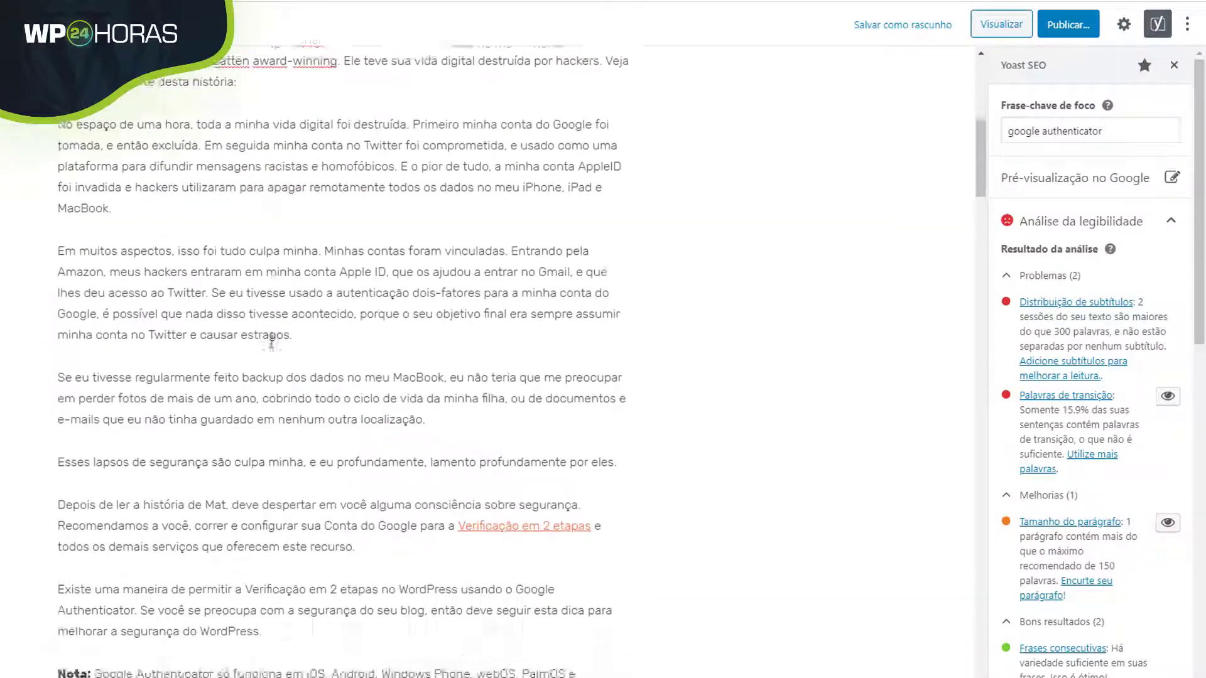
scroll(266, 344, "down", 2)
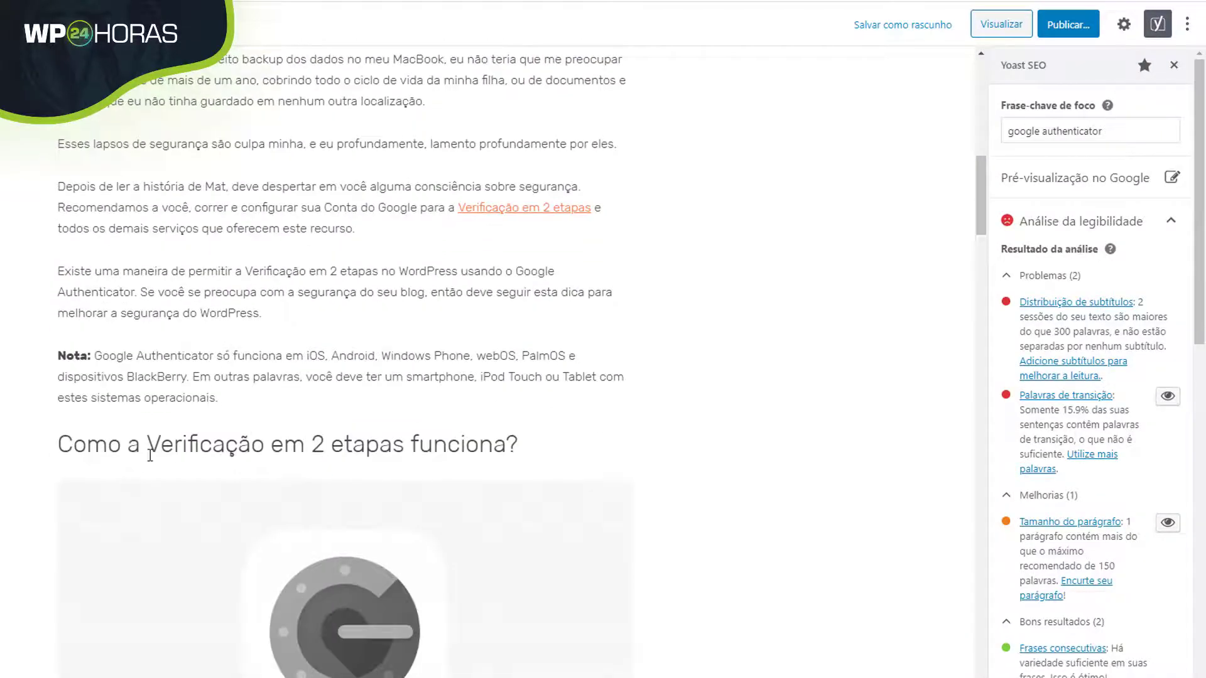
left_click(148, 449)
scroll(150, 454, "down", 17)
scroll(271, 339, "up", 11)
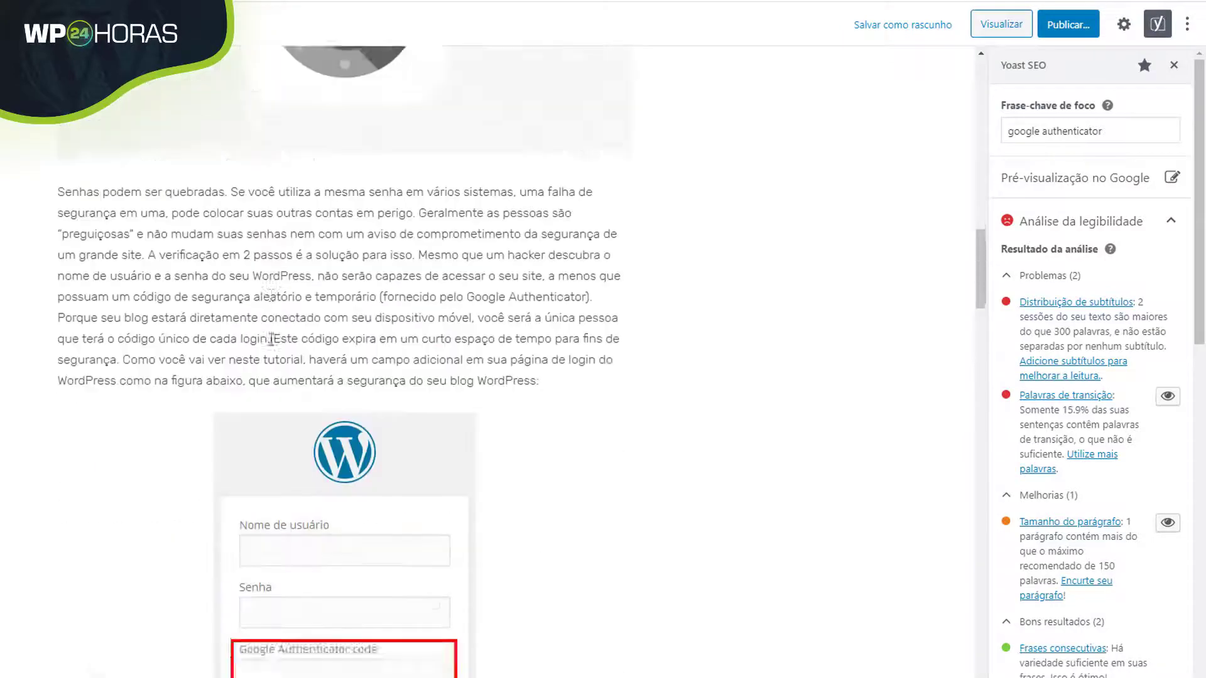
scroll(279, 308, "up", 4)
scroll(277, 339, "down", 15)
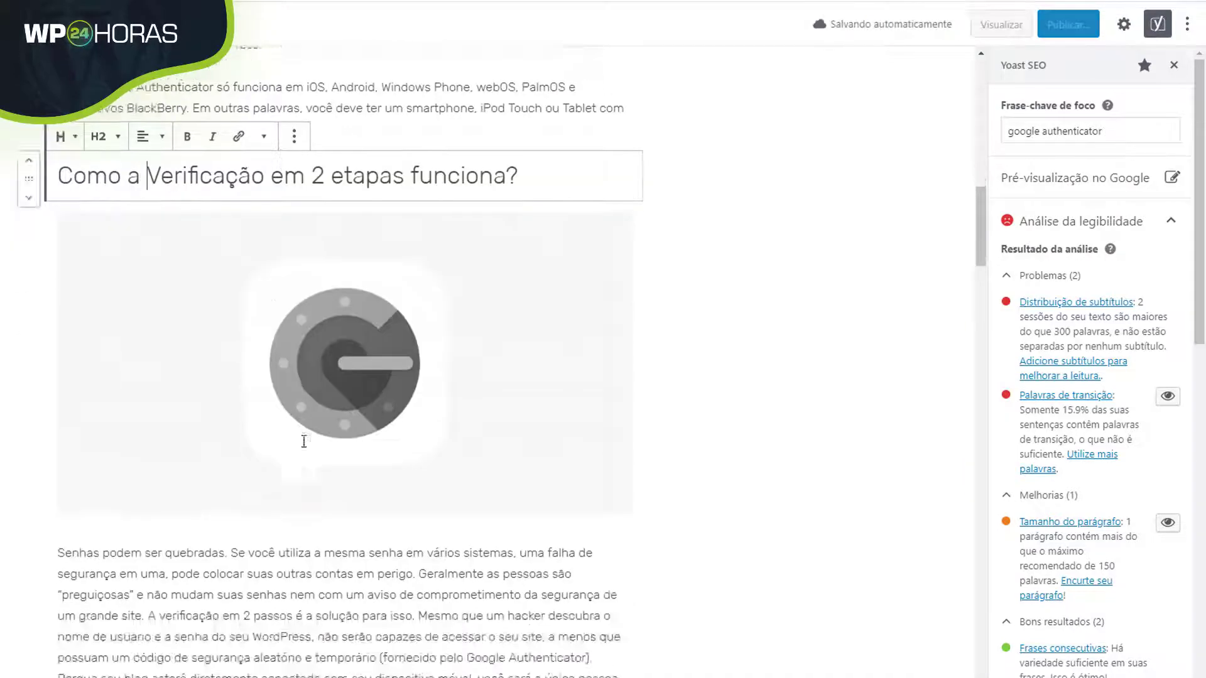
left_click(189, 306)
scroll(335, 344, "down", 20)
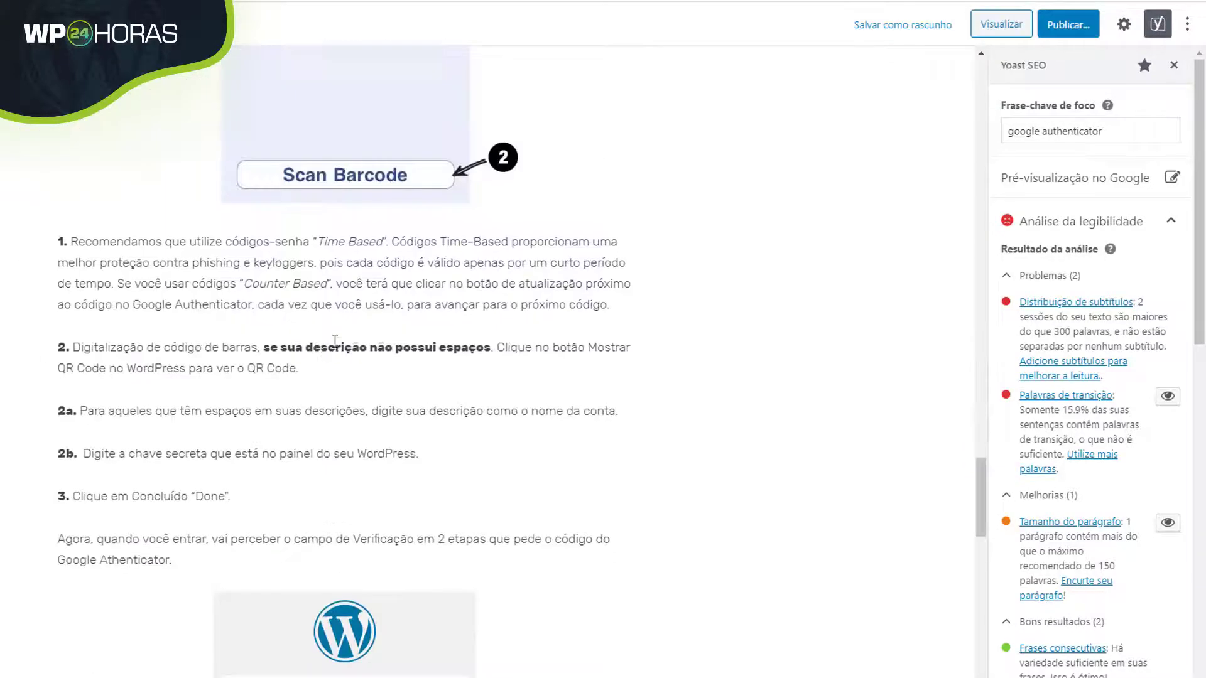
scroll(335, 343, "down", 10)
scroll(625, 421, "up", 20)
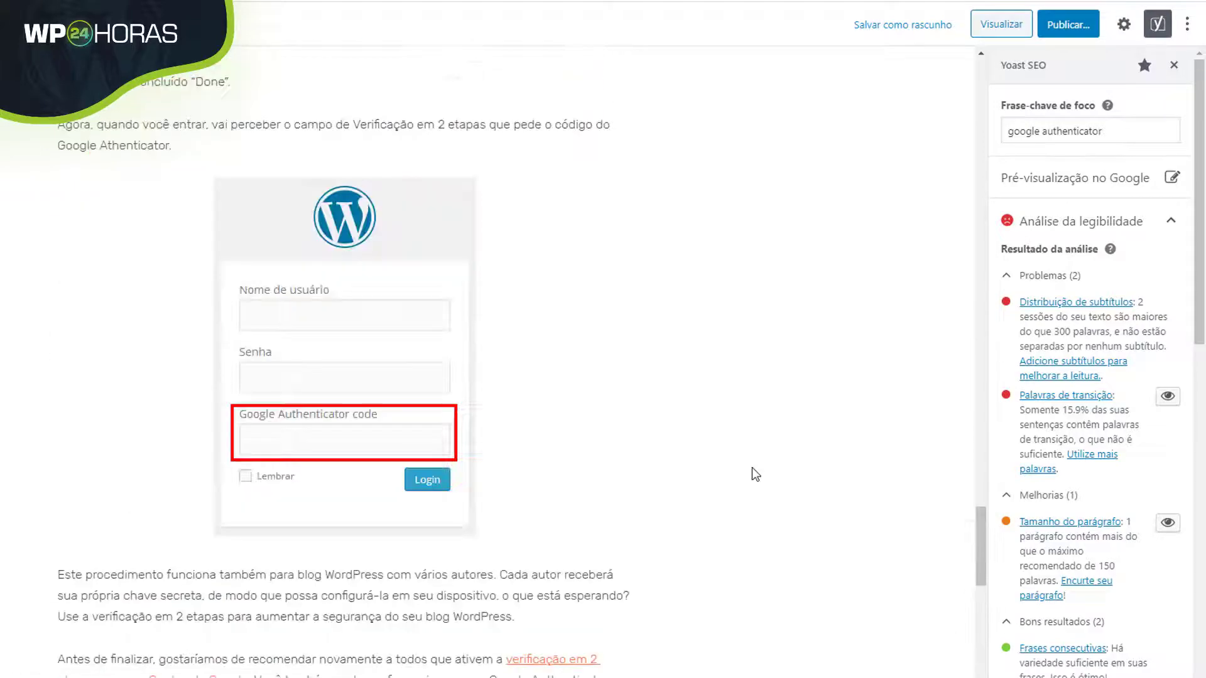
scroll(752, 472, "up", 20)
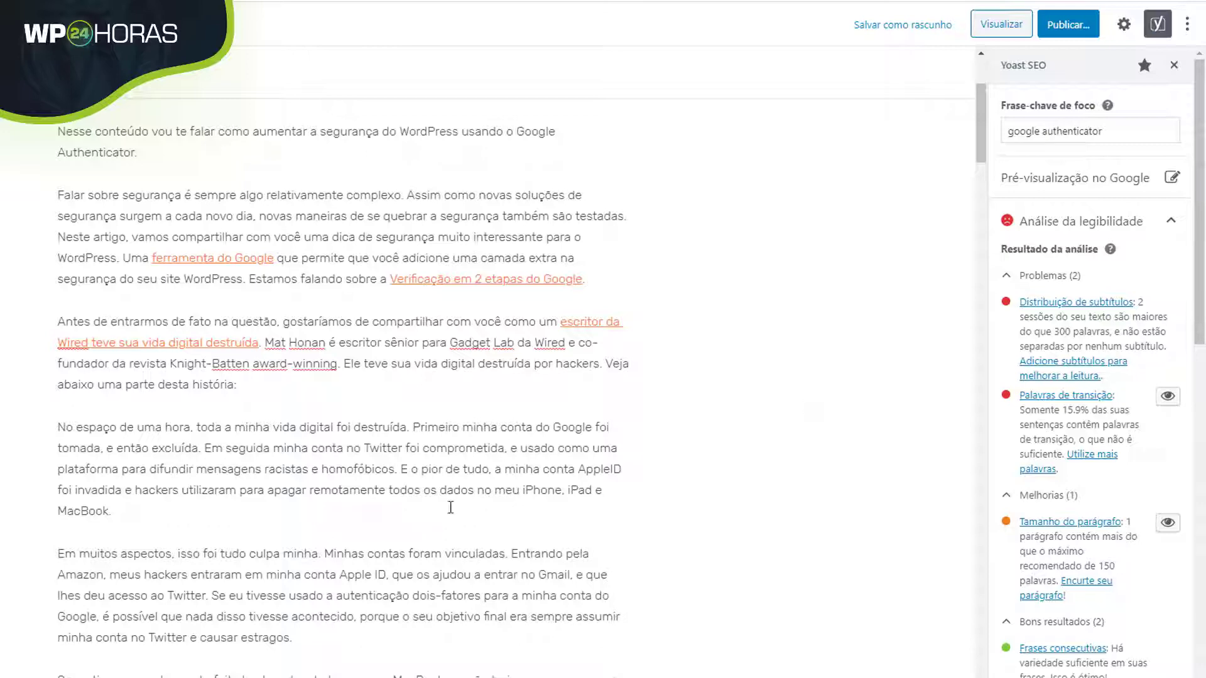
Add the line "Fui tudo culpa minha..." as a new paragraph before the one starting "Em muitos aspectos".
scroll(171, 515, "down", 3)
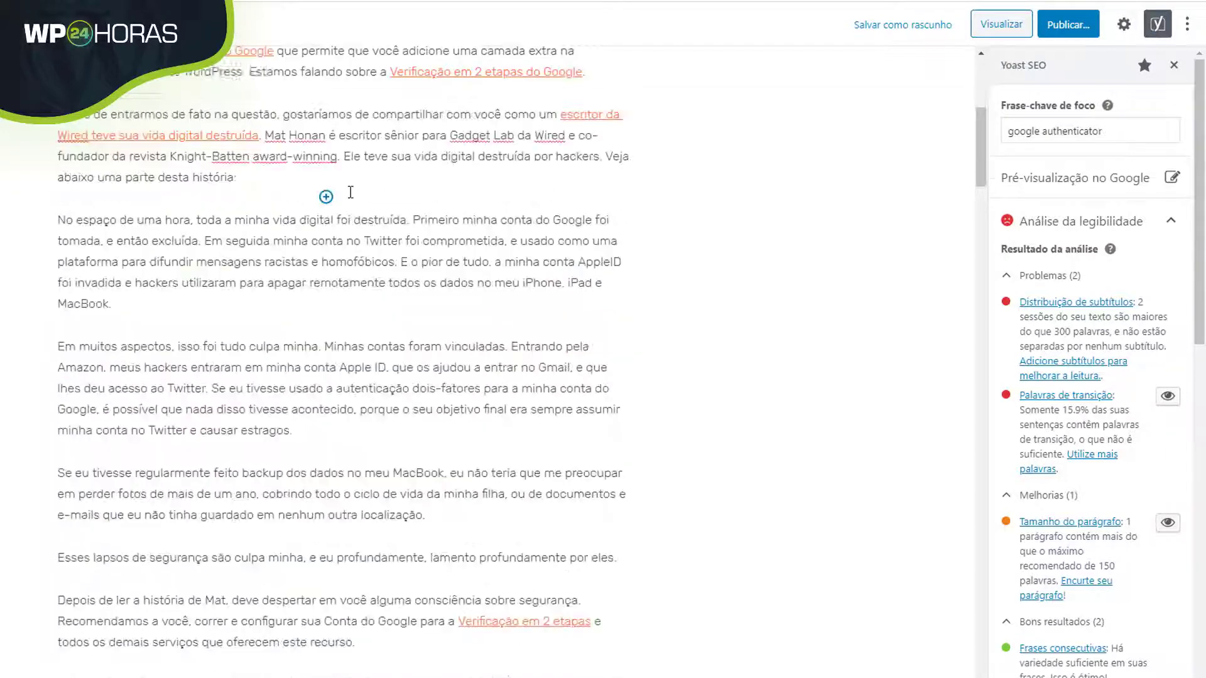
left_click(350, 192)
left_click(371, 304)
key("Return")
scroll(371, 305, "down", 3)
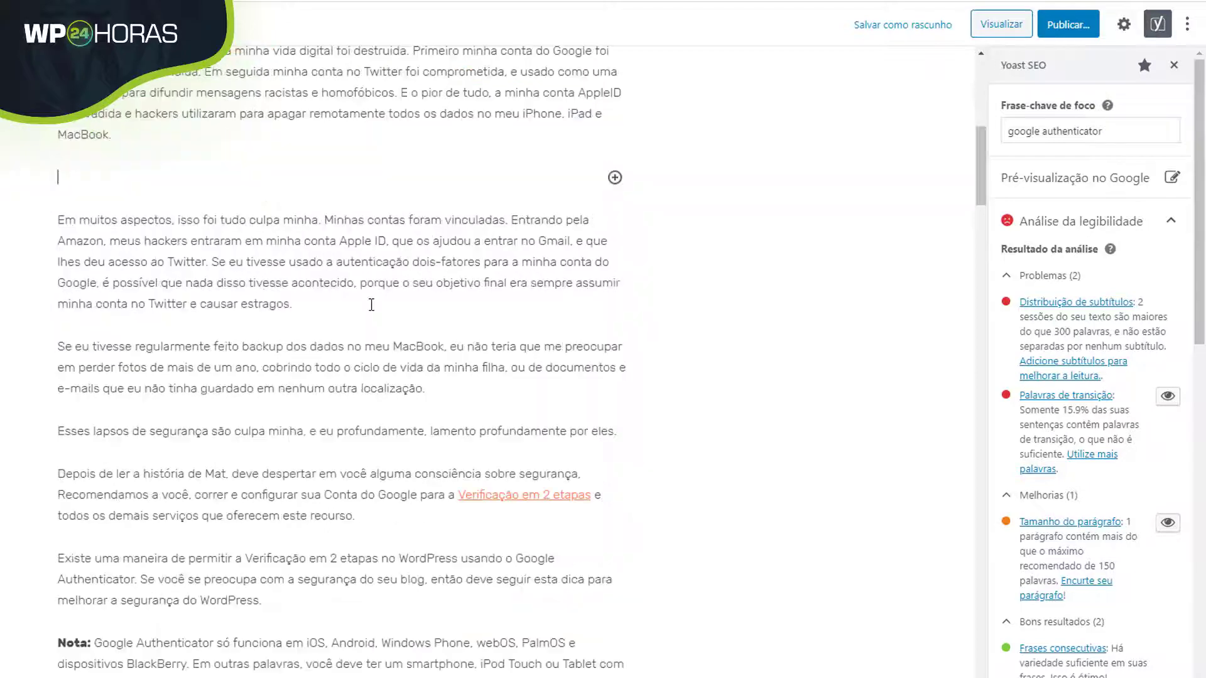
type("Fui tudo culpa minh")
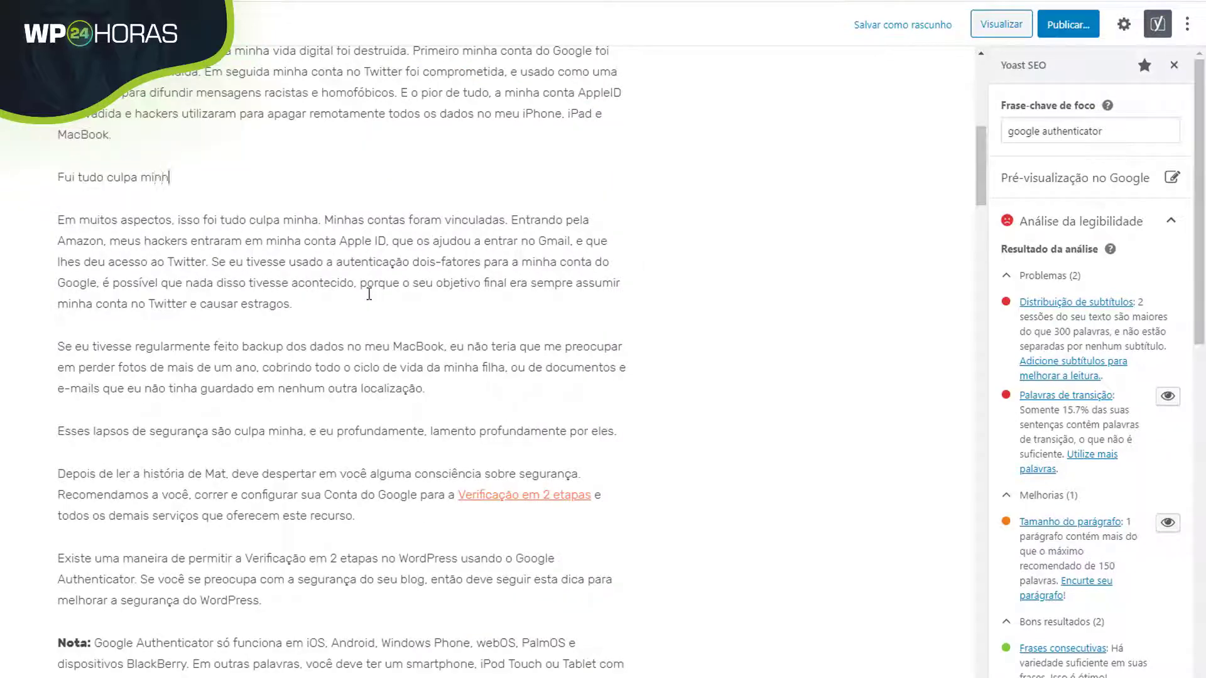
type("a...")
scroll(360, 289, "up", 3)
left_click(71, 356)
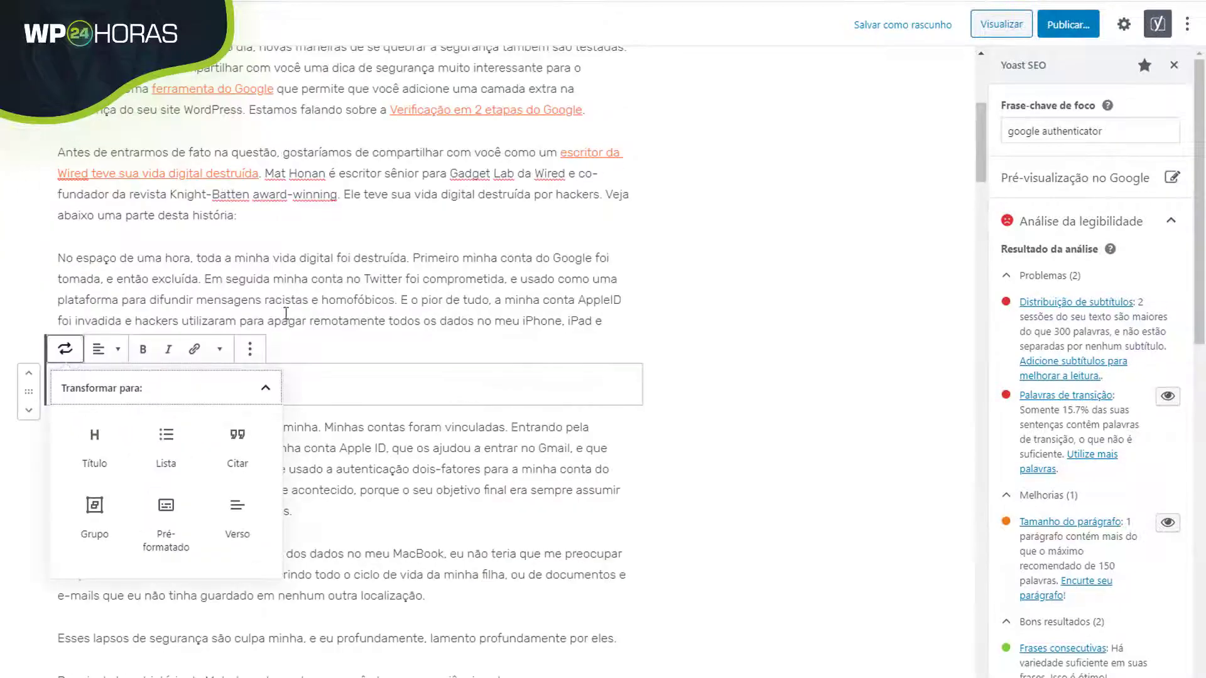
left_click(398, 280)
left_click(59, 223)
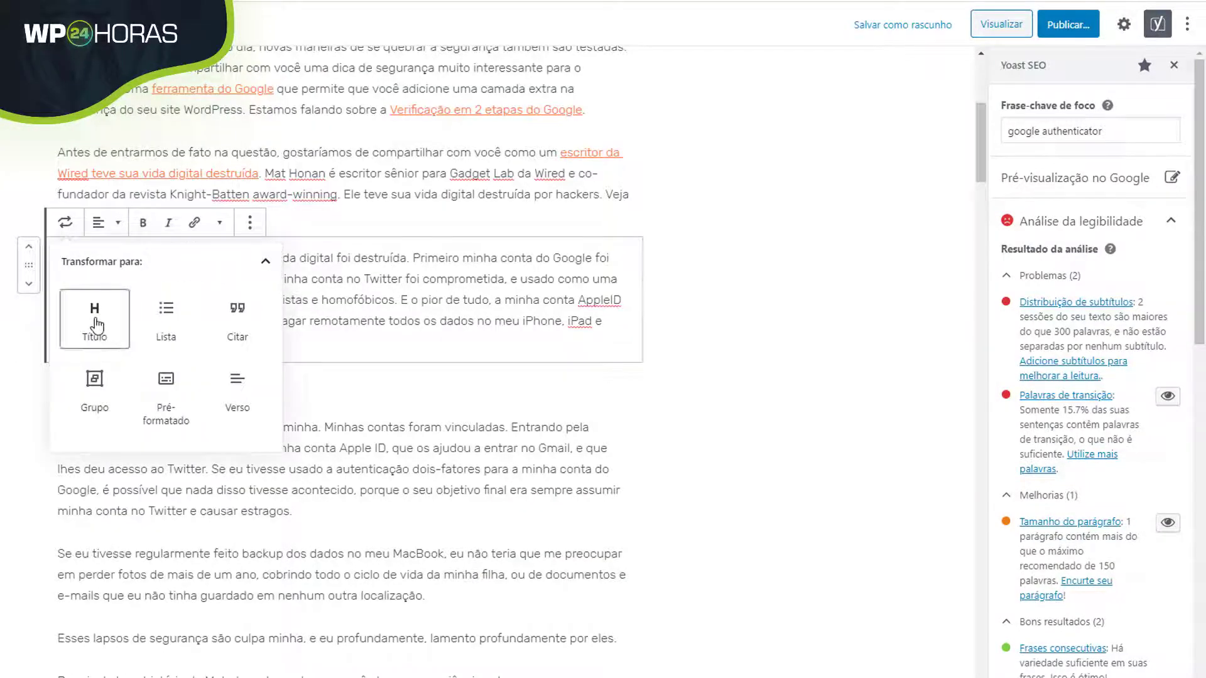
left_click(94, 322)
key("ctrl+z")
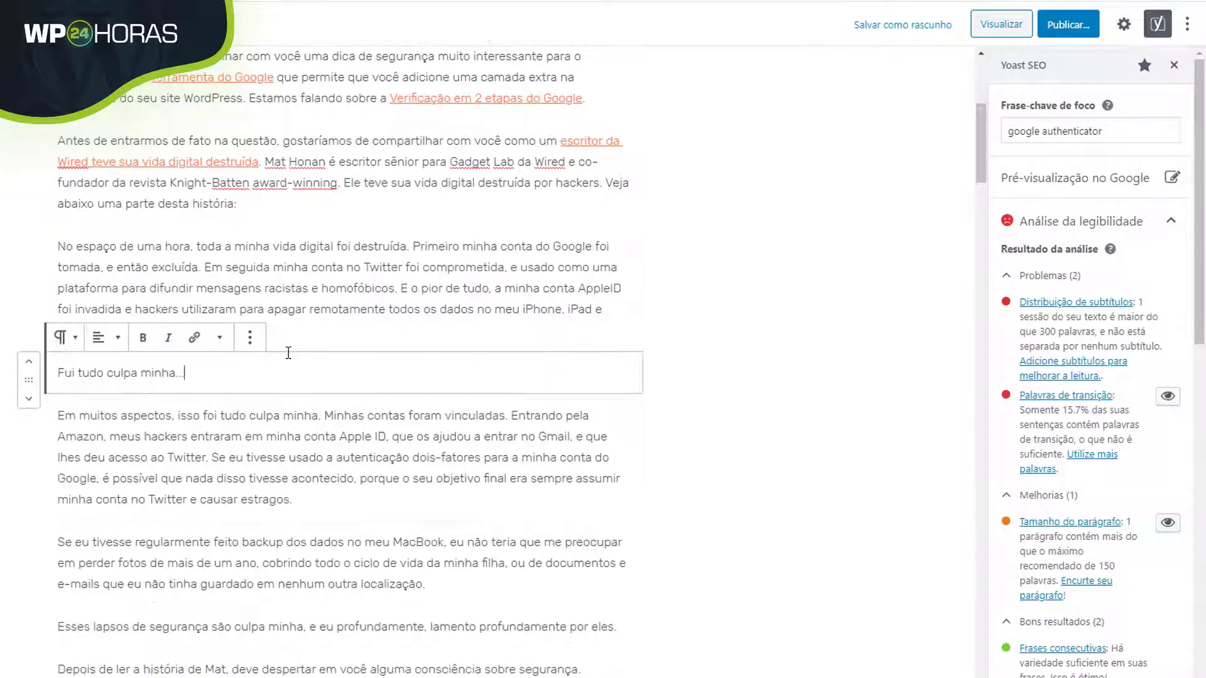
Insert a "Minha história" heading above the paragraph starting "Antes de entrarmos de fato na questão".
left_click(427, 296)
scroll(157, 234, "up", 3)
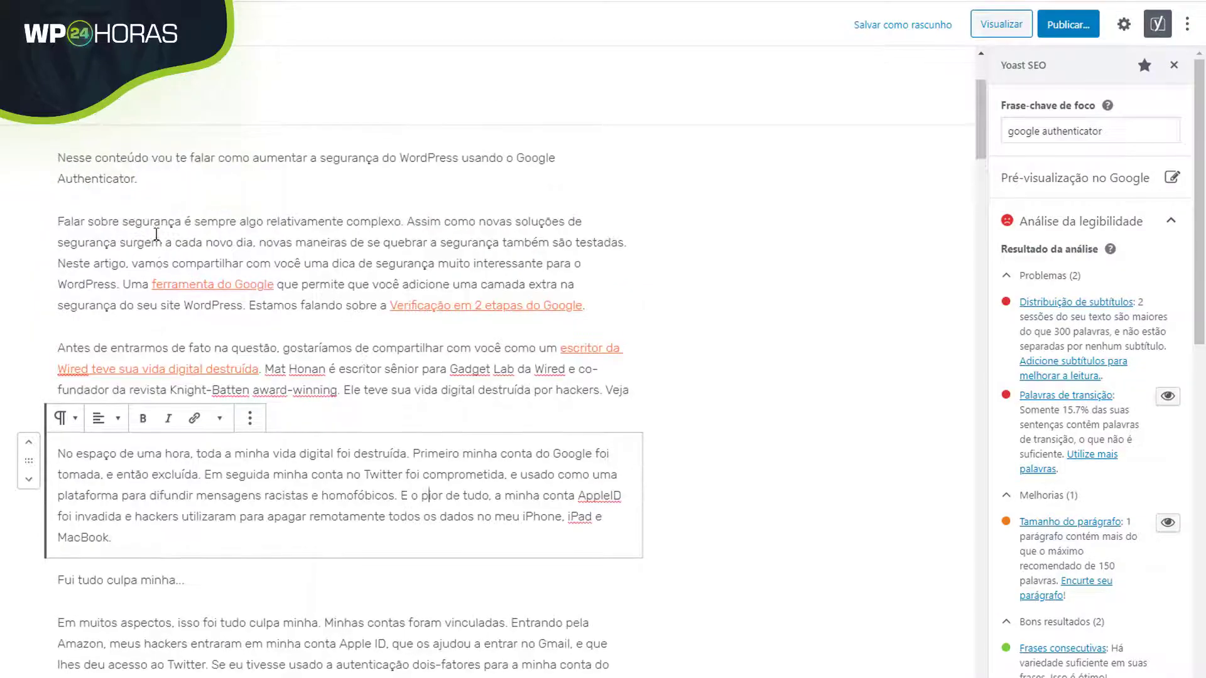
left_click(64, 347)
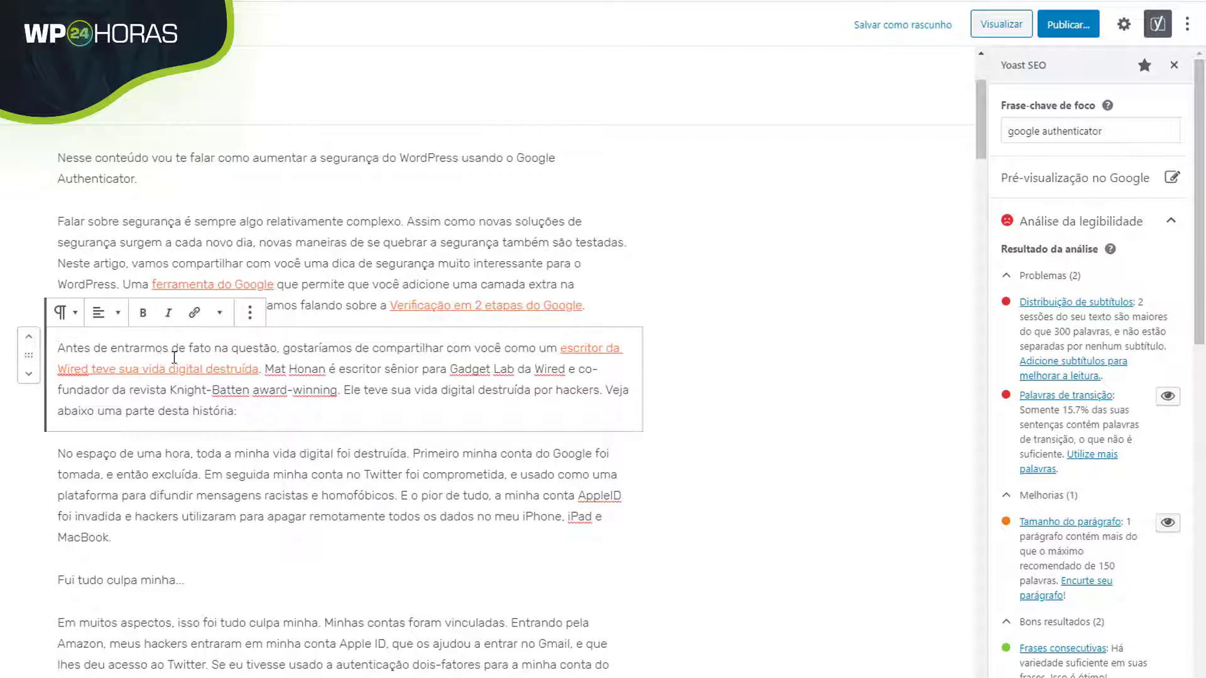
key("Return")
key("Up")
type("Mi")
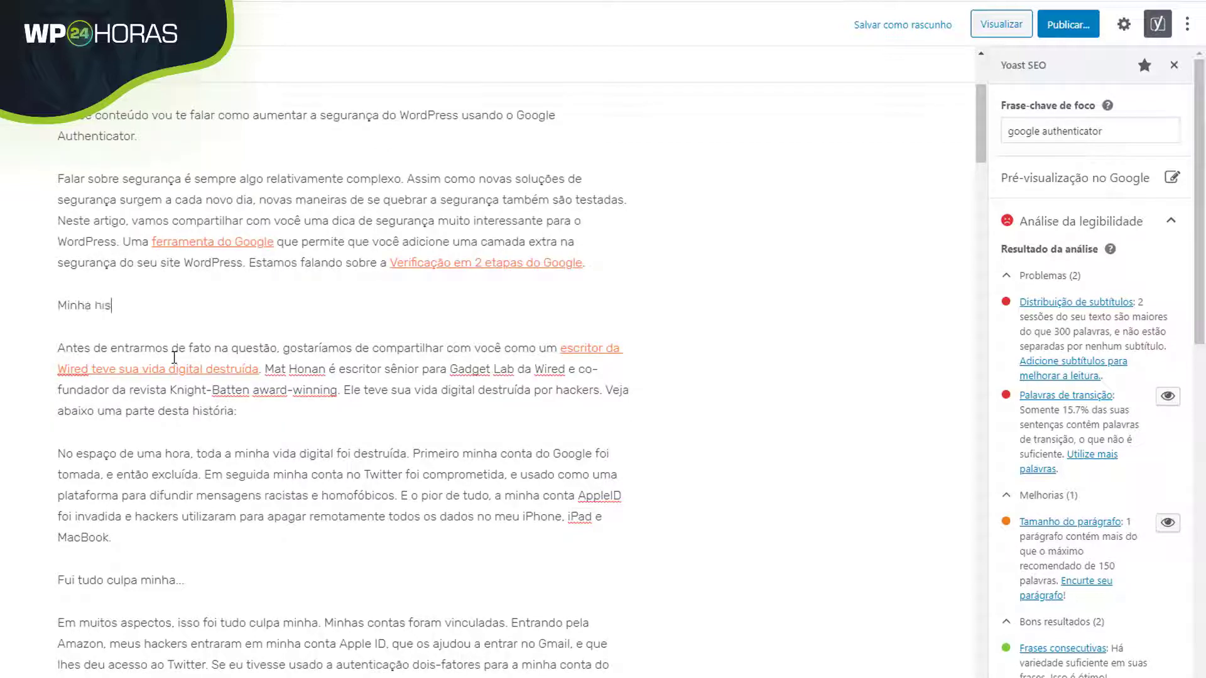
type("nha história")
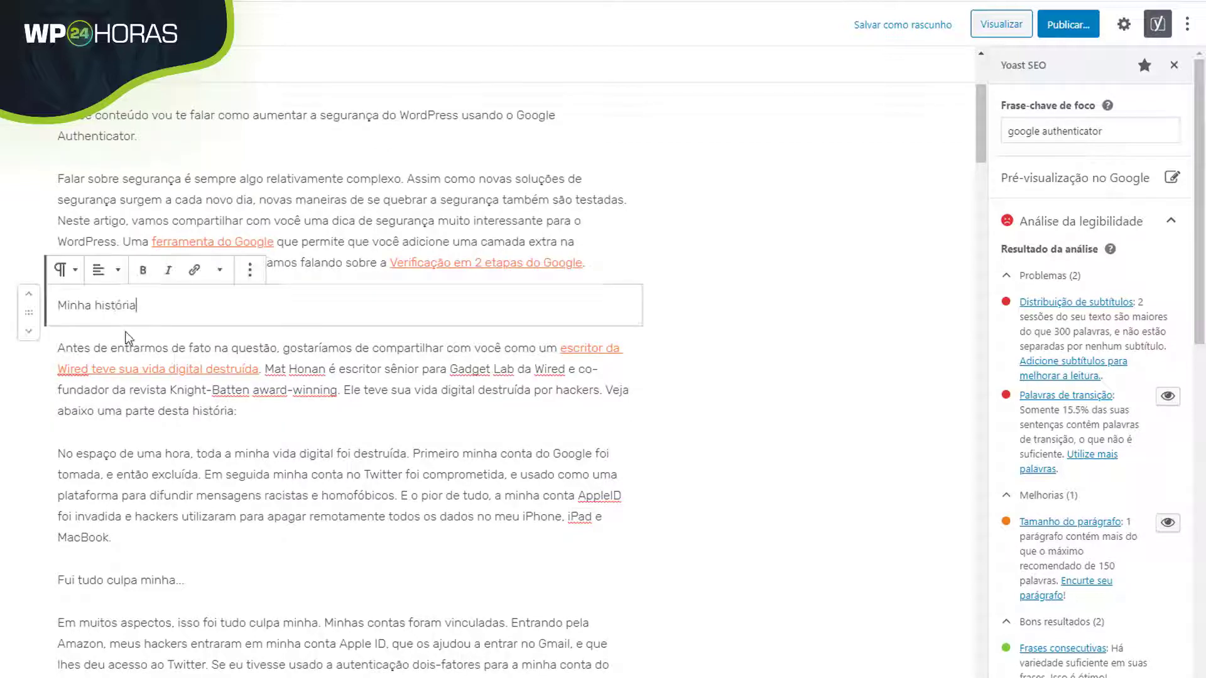
left_click(64, 270)
left_click(105, 365)
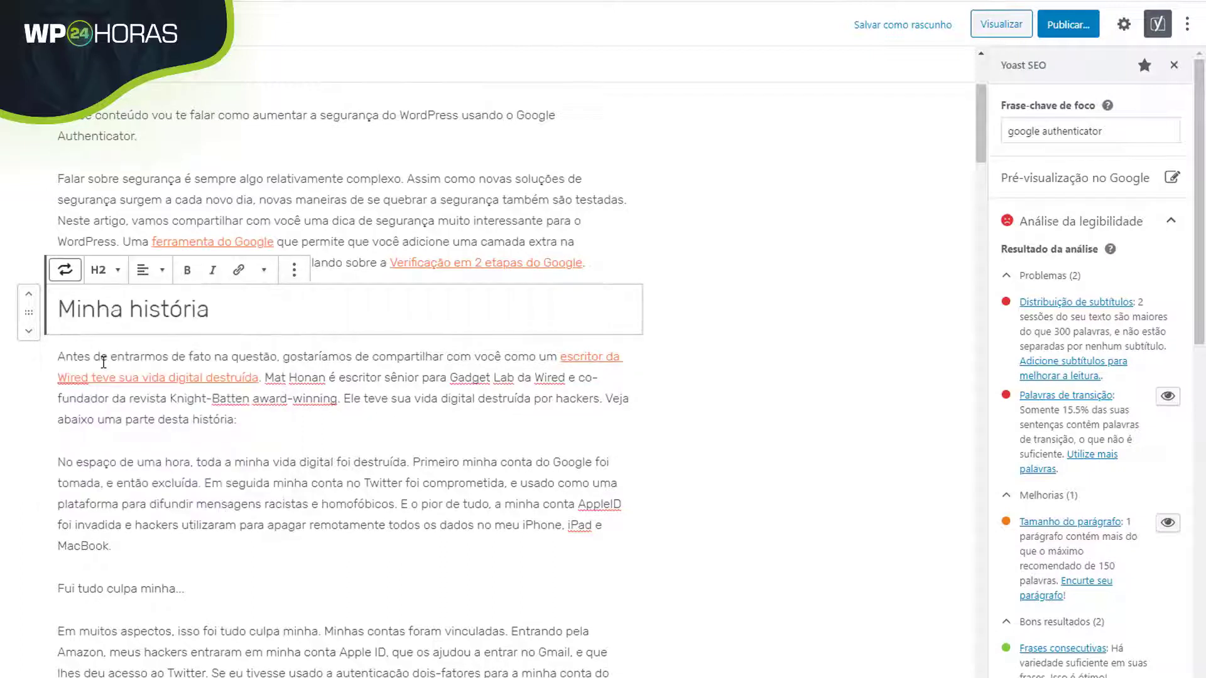
Convert the "Fui tudo culpa minha..." paragraph into a level 3 heading (H3).
left_click(133, 583)
left_click(65, 553)
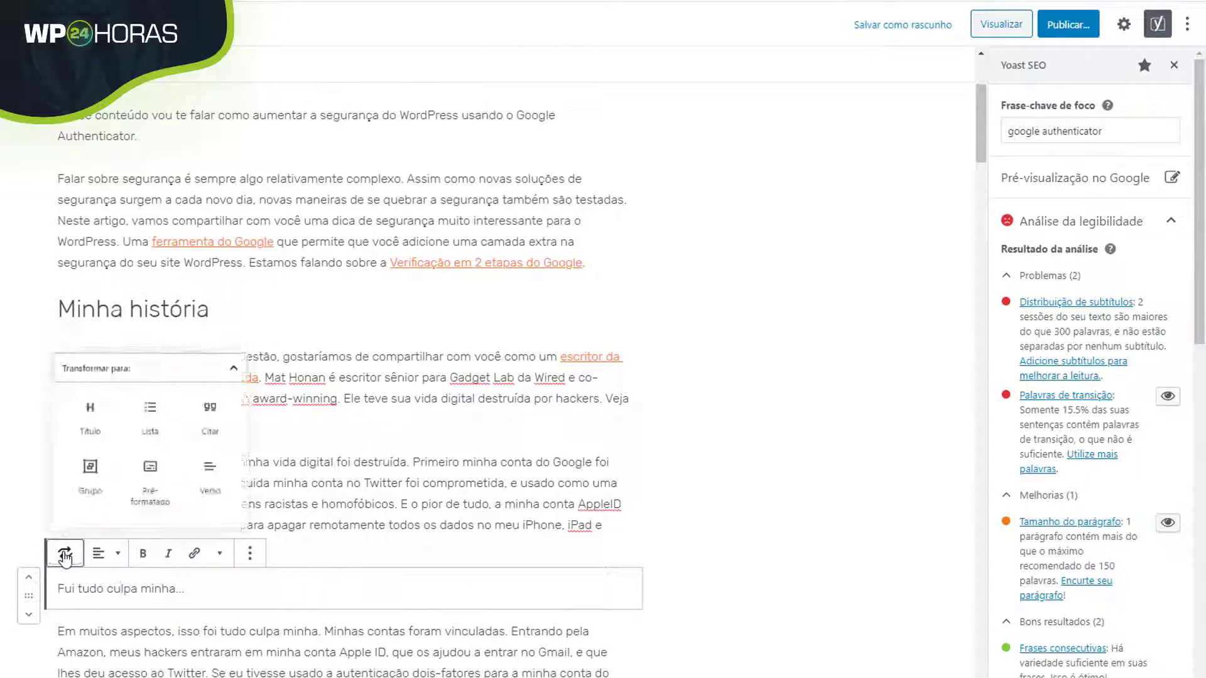
left_click(93, 402)
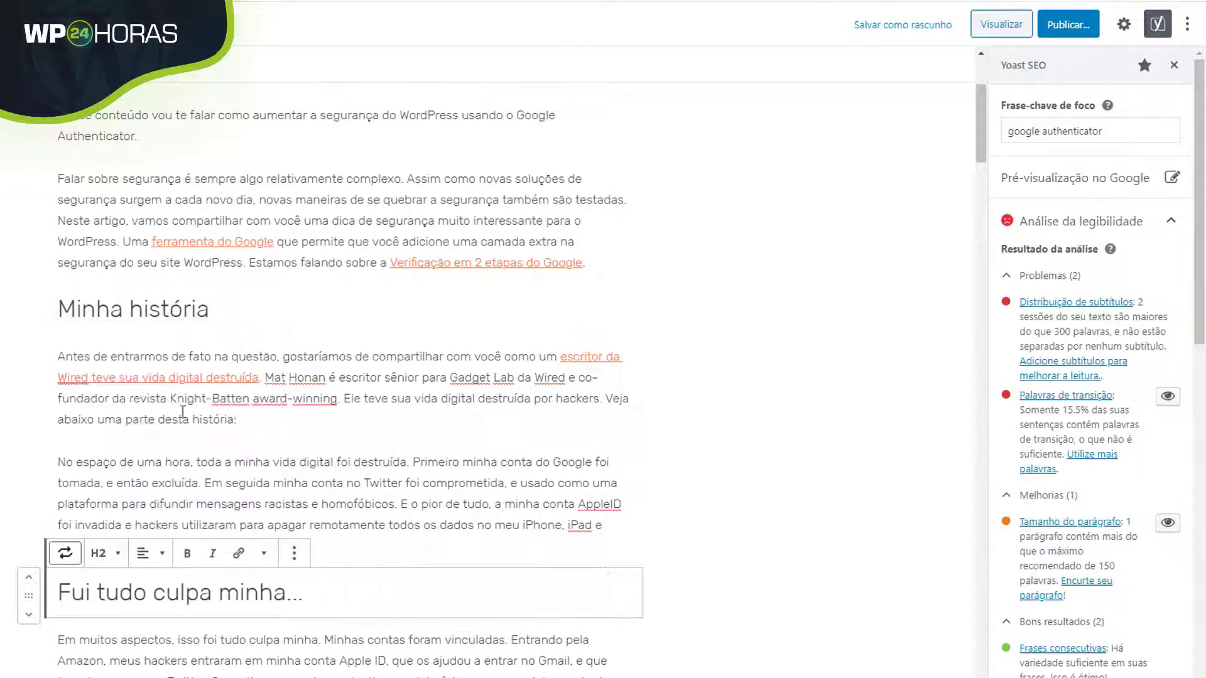
left_click(99, 552)
left_click(148, 487)
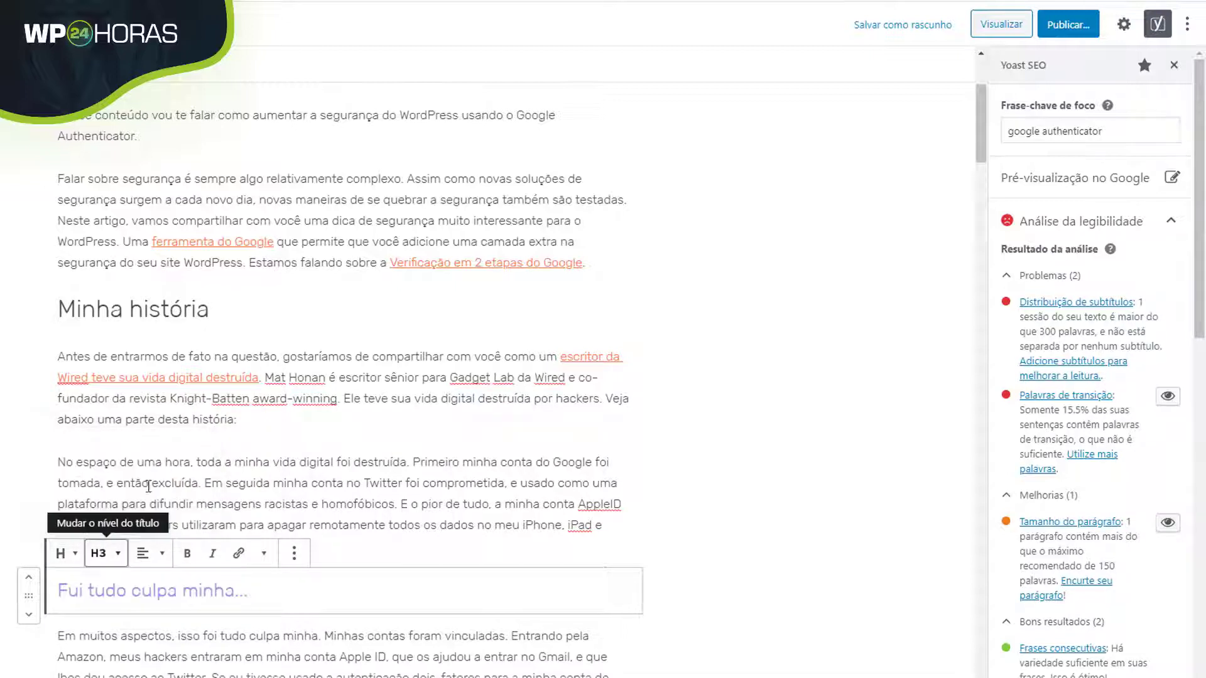
left_click(753, 514)
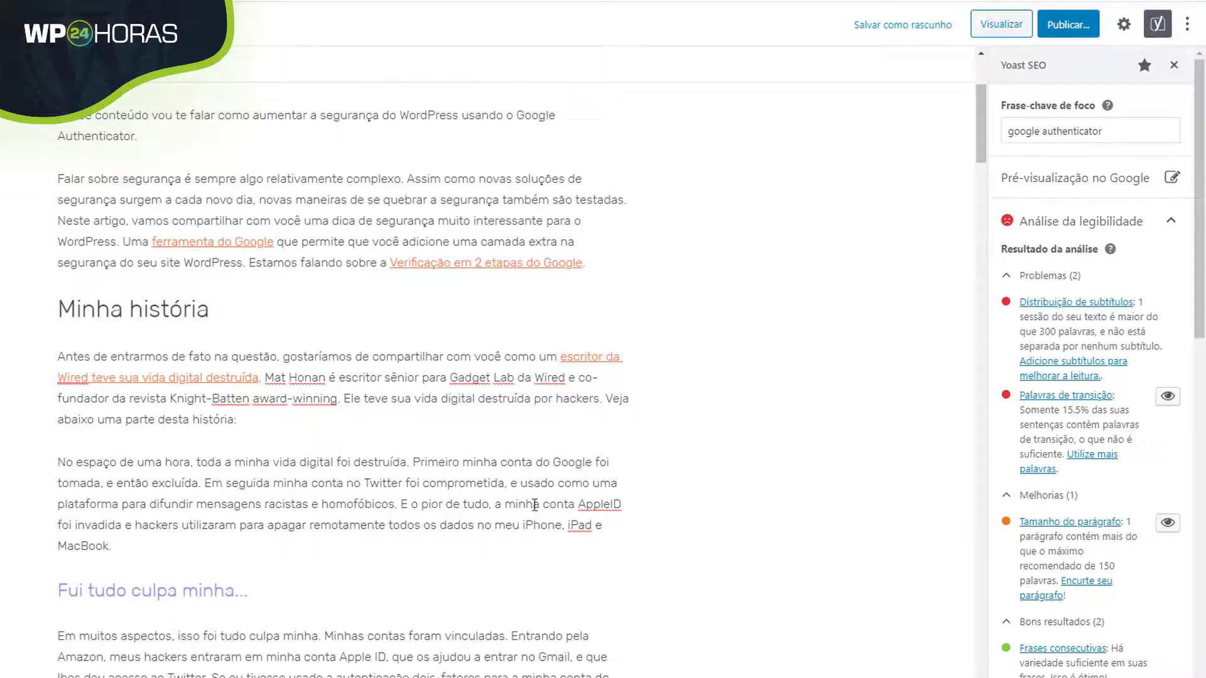
Add the line "Configurando o Aplicativo" as a new paragraph after the "Enable App Password" paragraph.
scroll(535, 505, "down", 15)
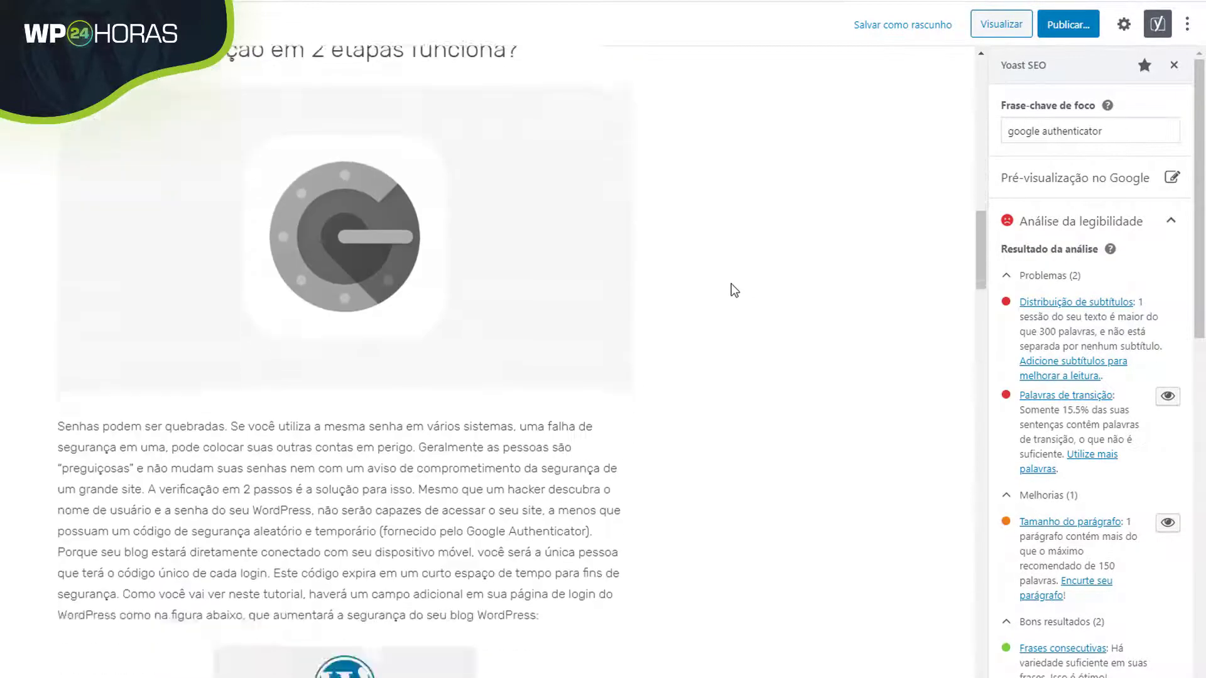
scroll(722, 292, "down", 4)
scroll(697, 295, "up", 5)
scroll(691, 280, "down", 12)
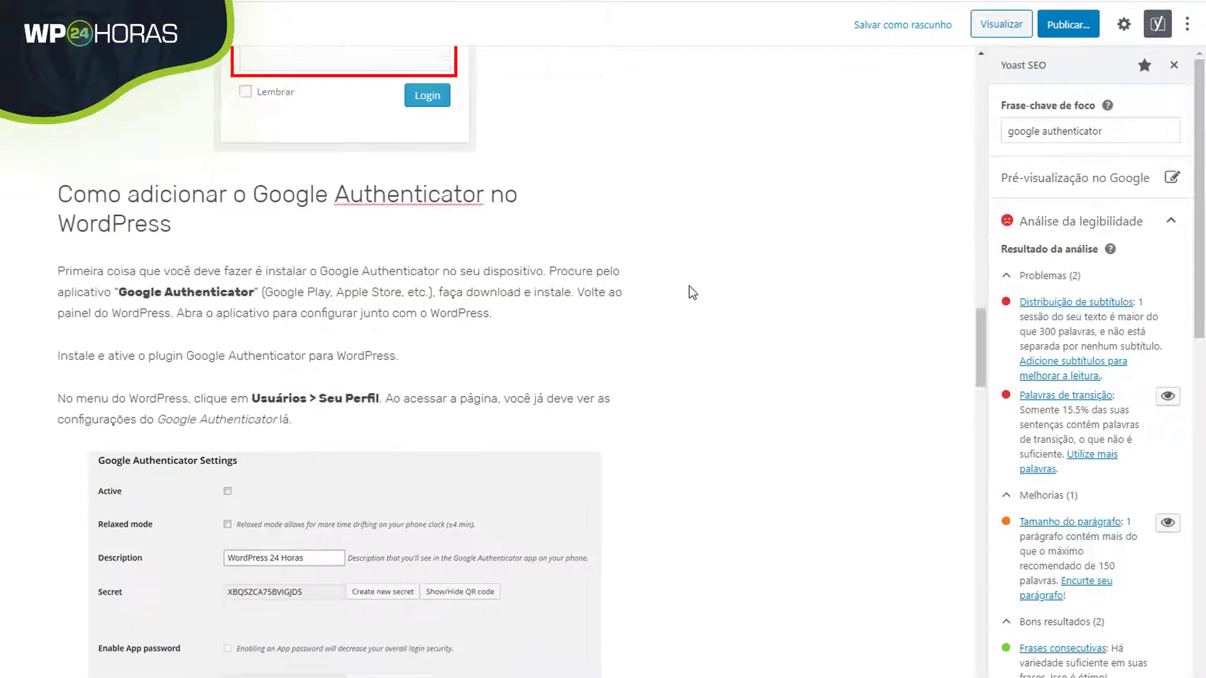
scroll(691, 293, "down", 15)
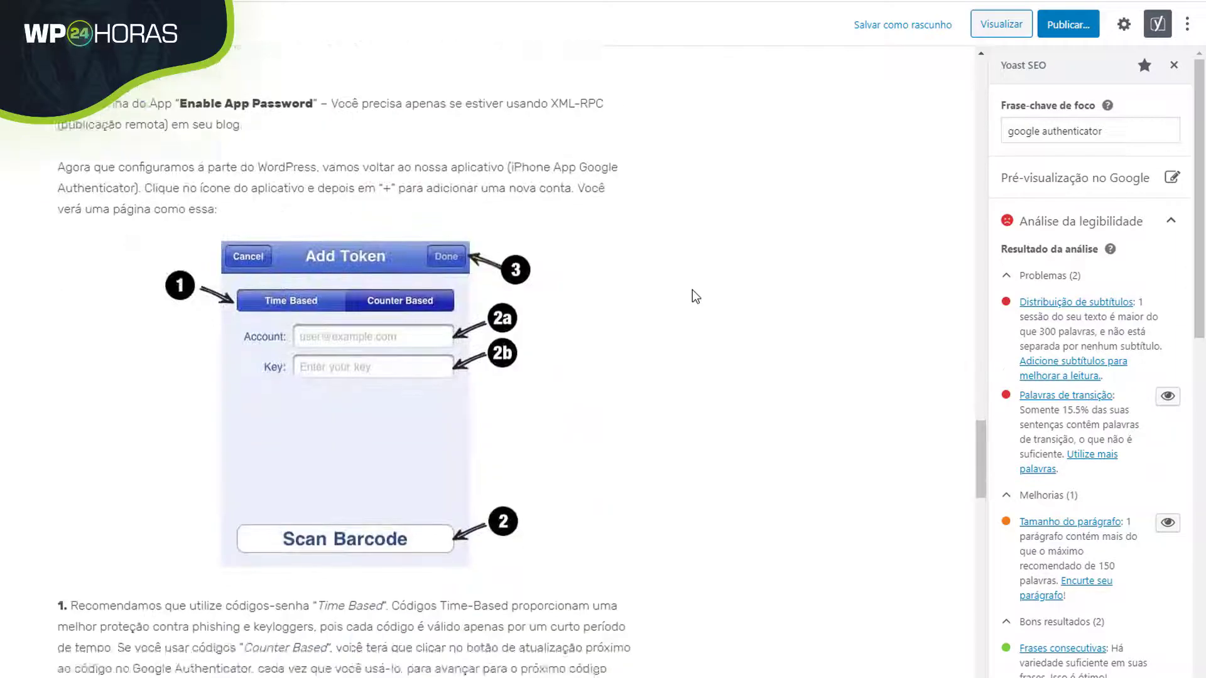
scroll(693, 289, "down", 6)
scroll(691, 290, "up", 8)
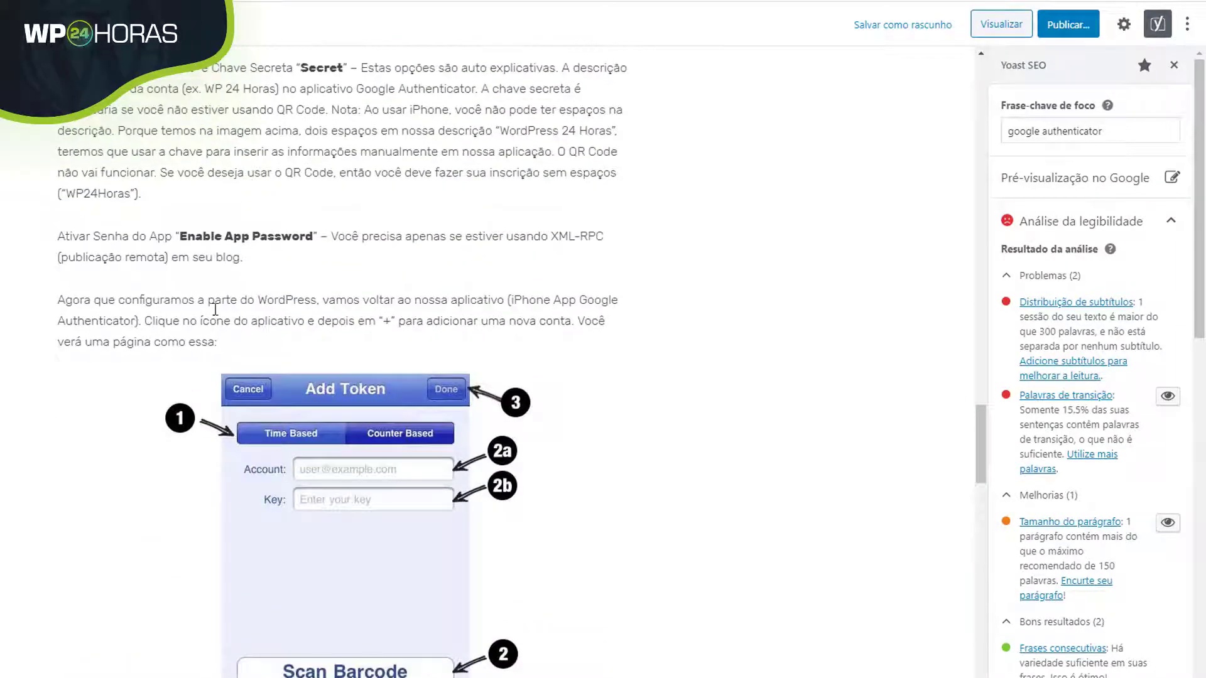
left_click(304, 258)
key("Return")
type("Configurando o Aplicativo")
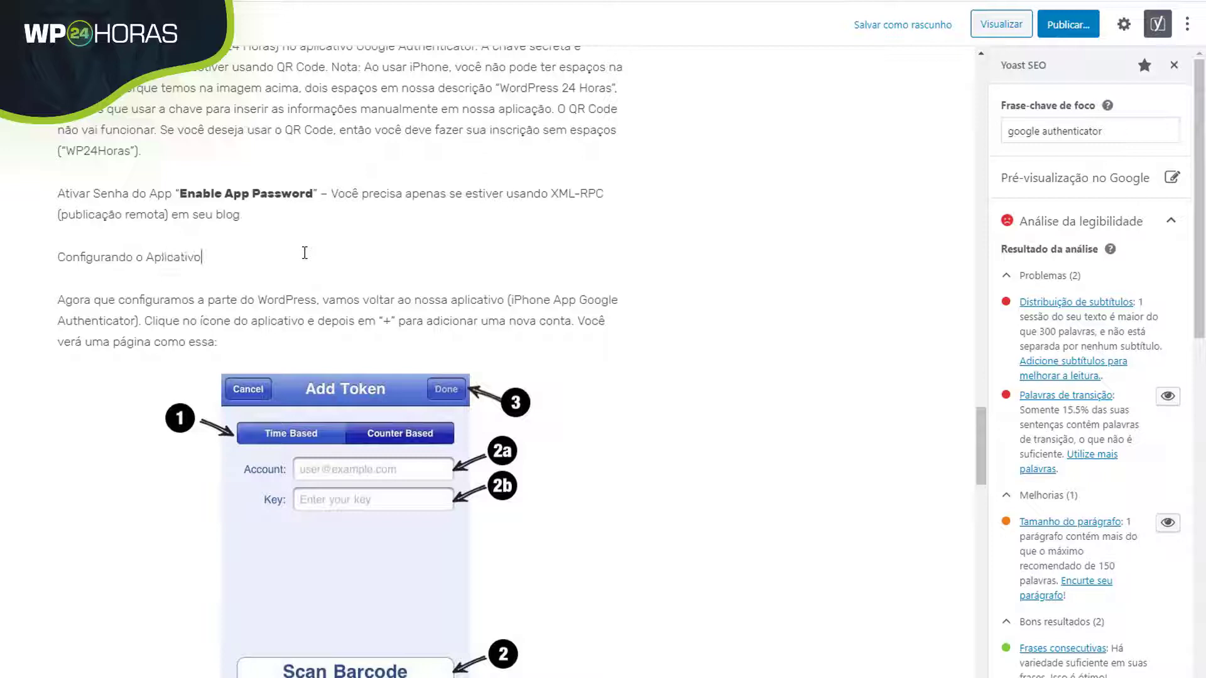
Convert the "Configurando o Aplicativo" paragraph into a level 3 heading (H3).
left_click(64, 222)
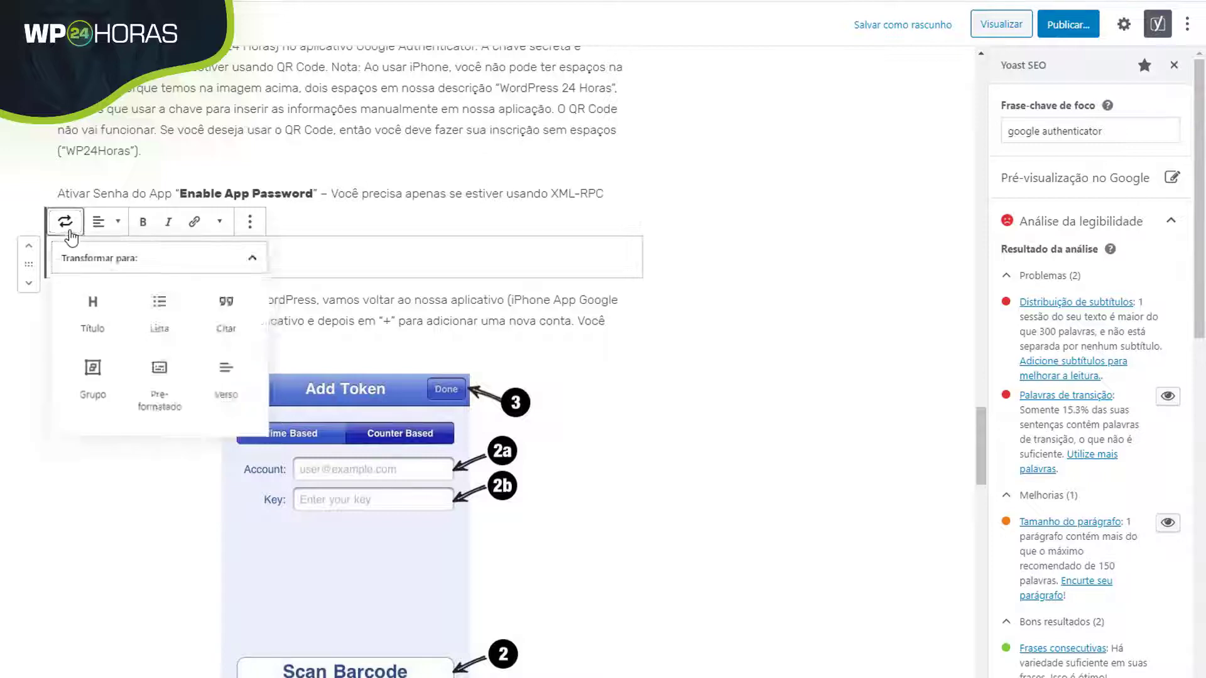
left_click(90, 314)
left_click(114, 228)
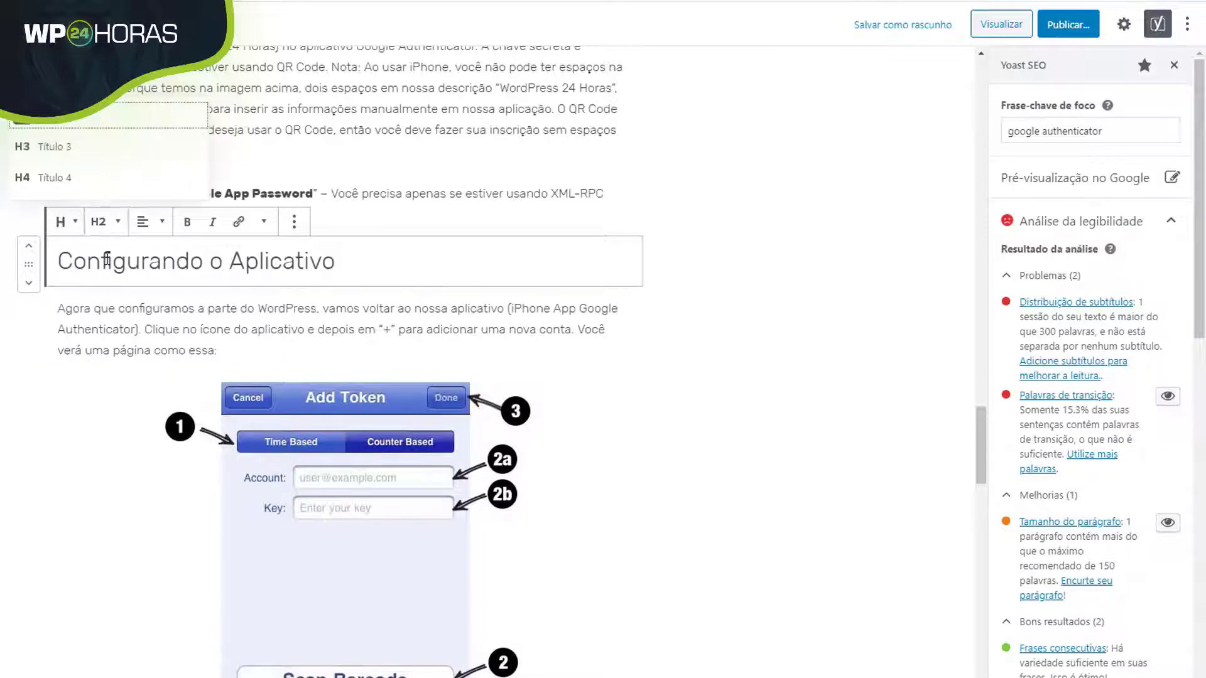
left_click(48, 145)
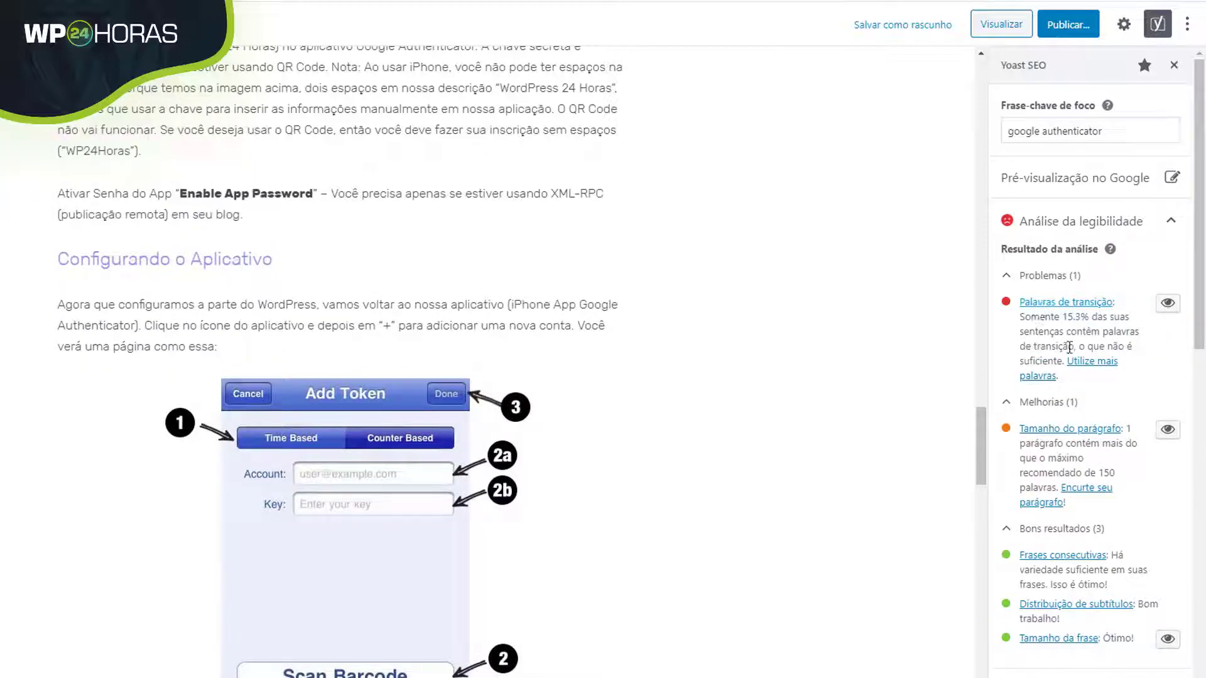
Join the first two sentences of the "Falar sobre segurança" paragraph with a comma, making "Assim" lowercase.
scroll(631, 314, "up", 15)
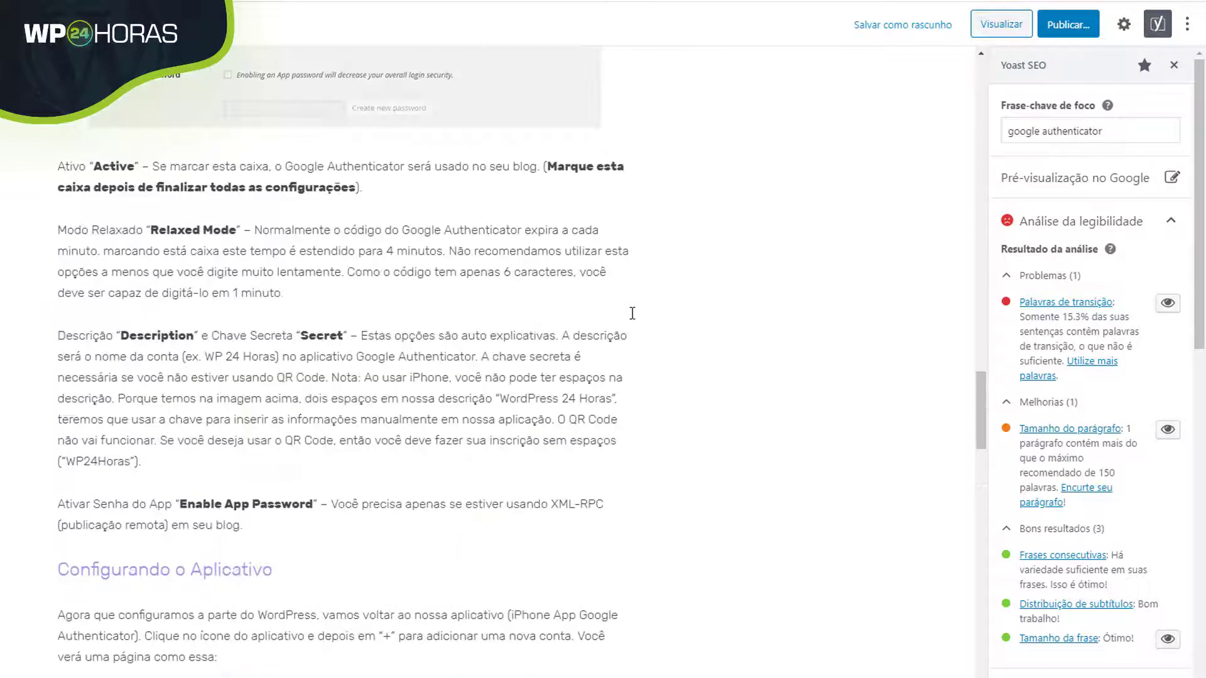
scroll(640, 294, "up", 15)
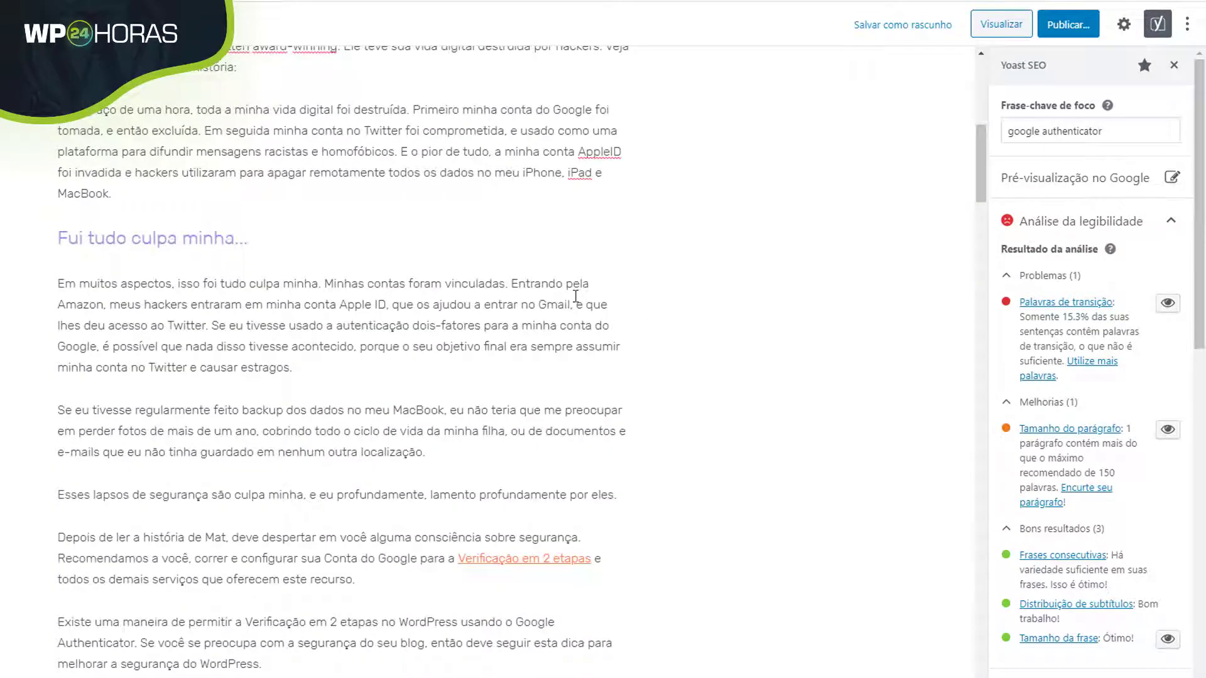
scroll(602, 293, "up", 8)
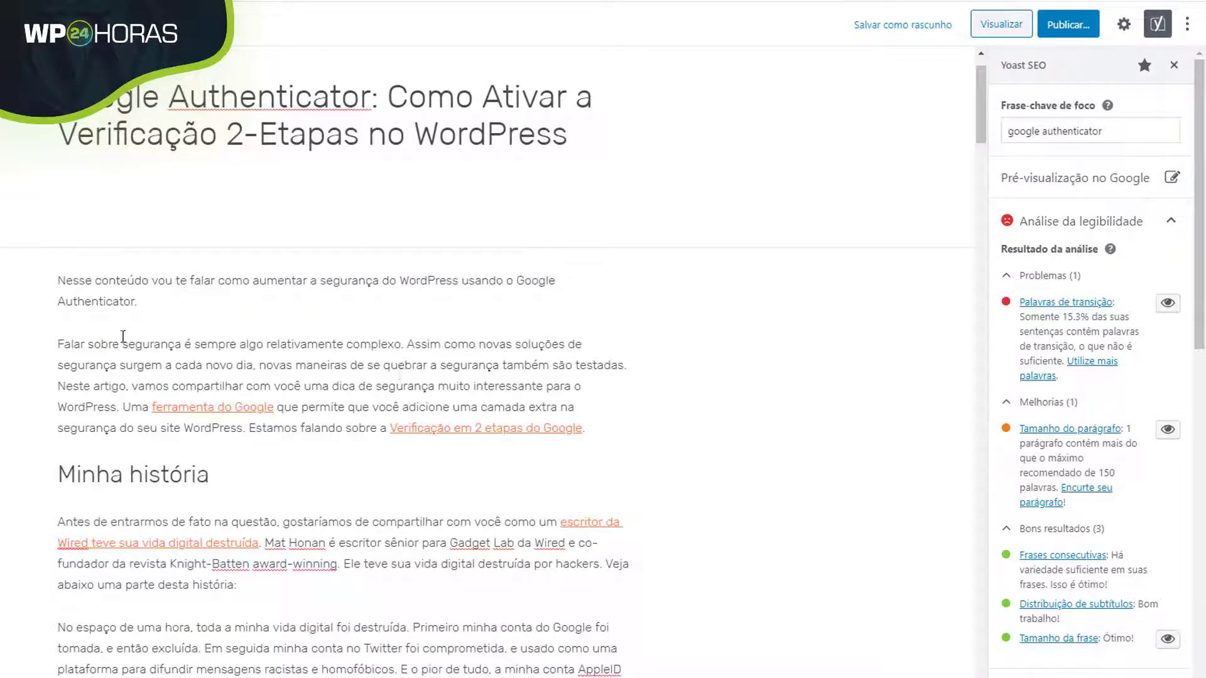
left_click(412, 345)
key("BackSpace")
type("a")
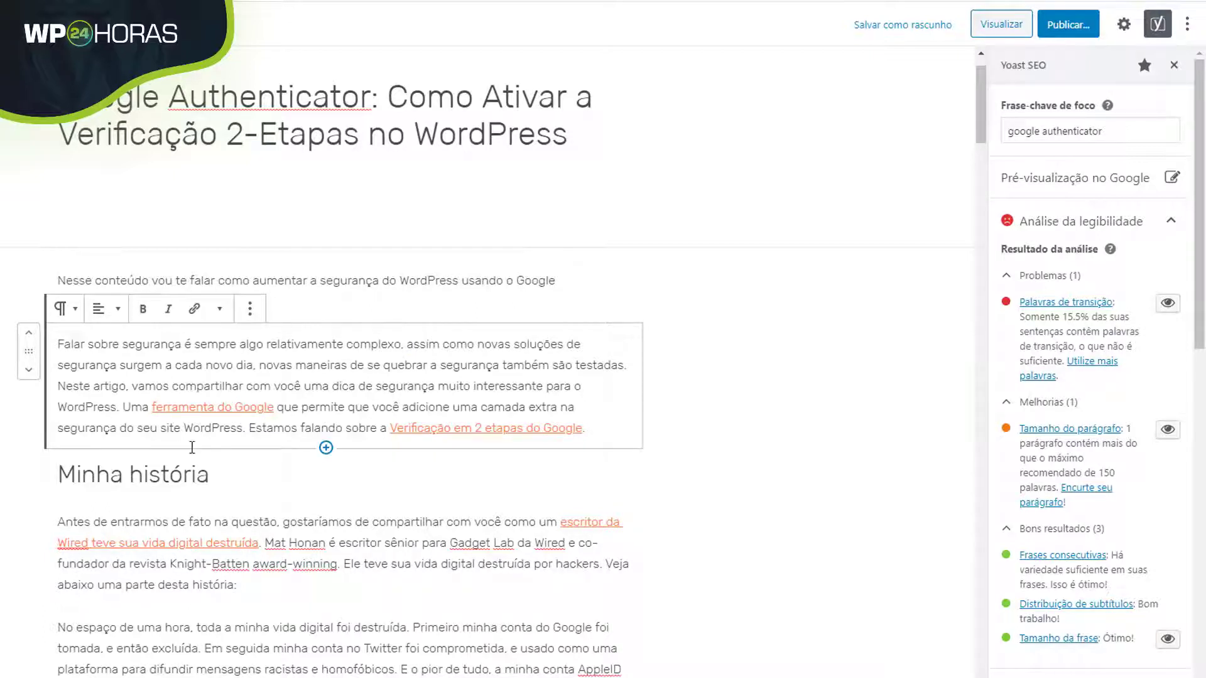
Split the opening text into shorter paragraphs before "Uma ferramenta do Google" and "Neste artigo", after the Wired writer link, and before "Em seguida".
key("Return")
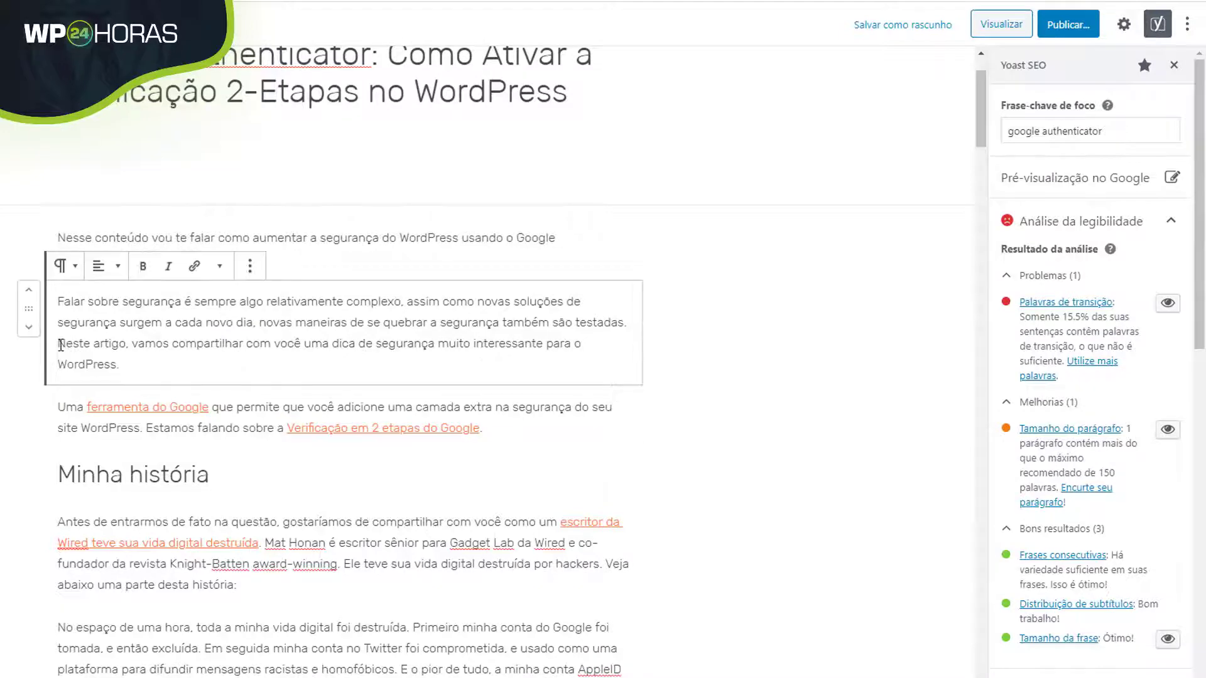
left_click(60, 345)
key("Return")
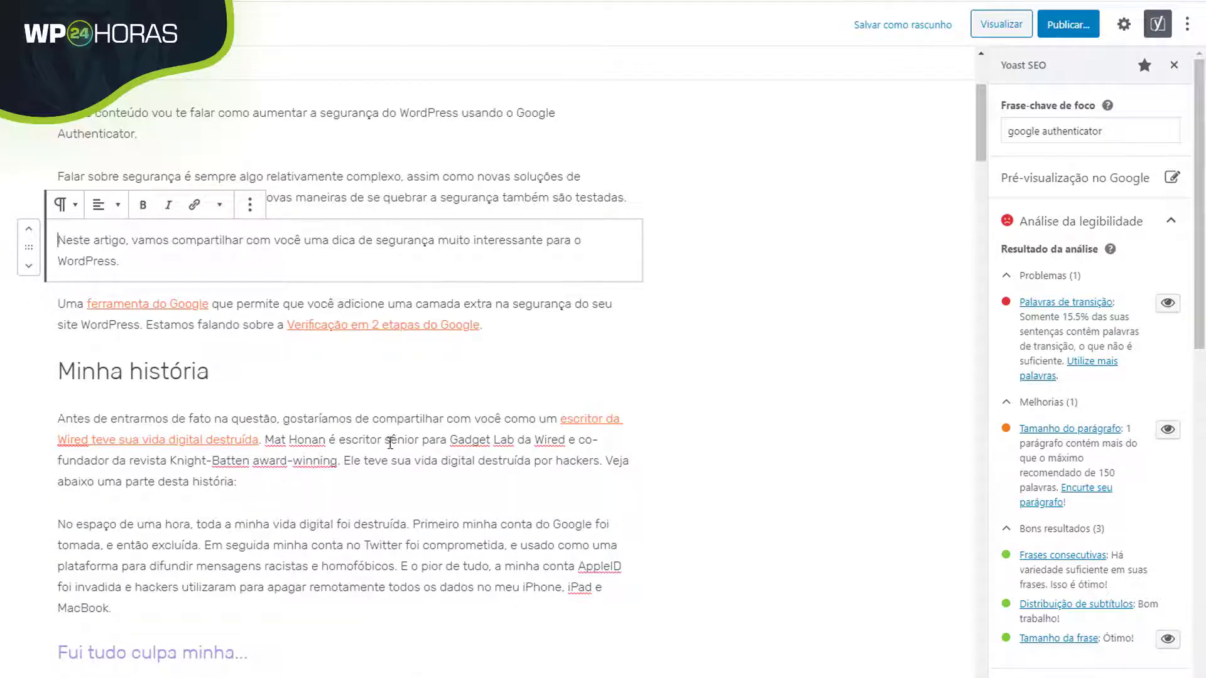
left_click(267, 439)
key("Return")
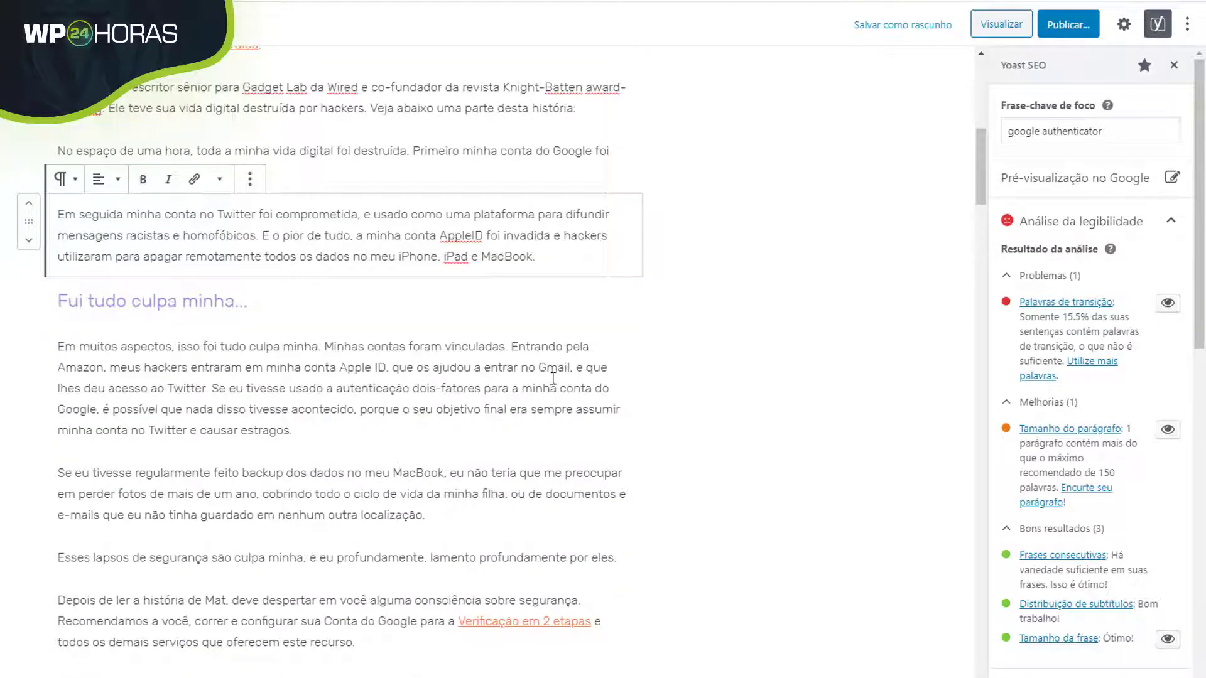
Split the "Em muitos aspectos" paragraph before "Se eu tivesse usado" and begin the new paragraph with "Então, se".
left_click(213, 388)
key("Return")
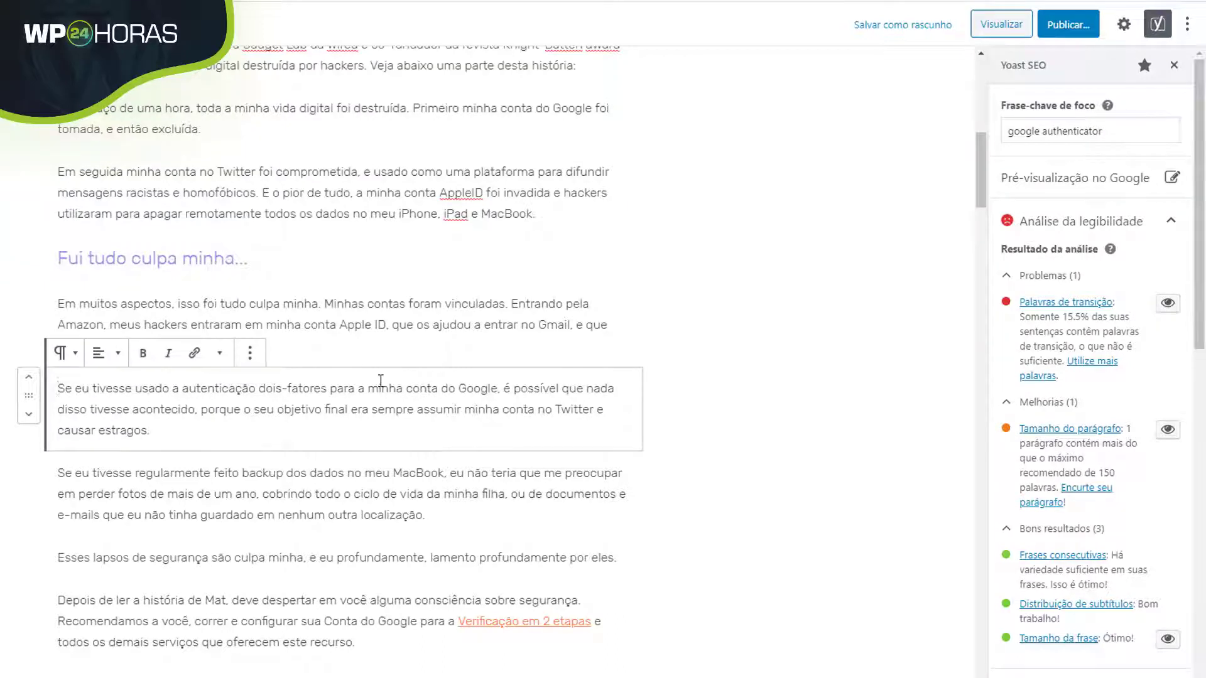
type("Então.")
key("BackSpace")
type(",")
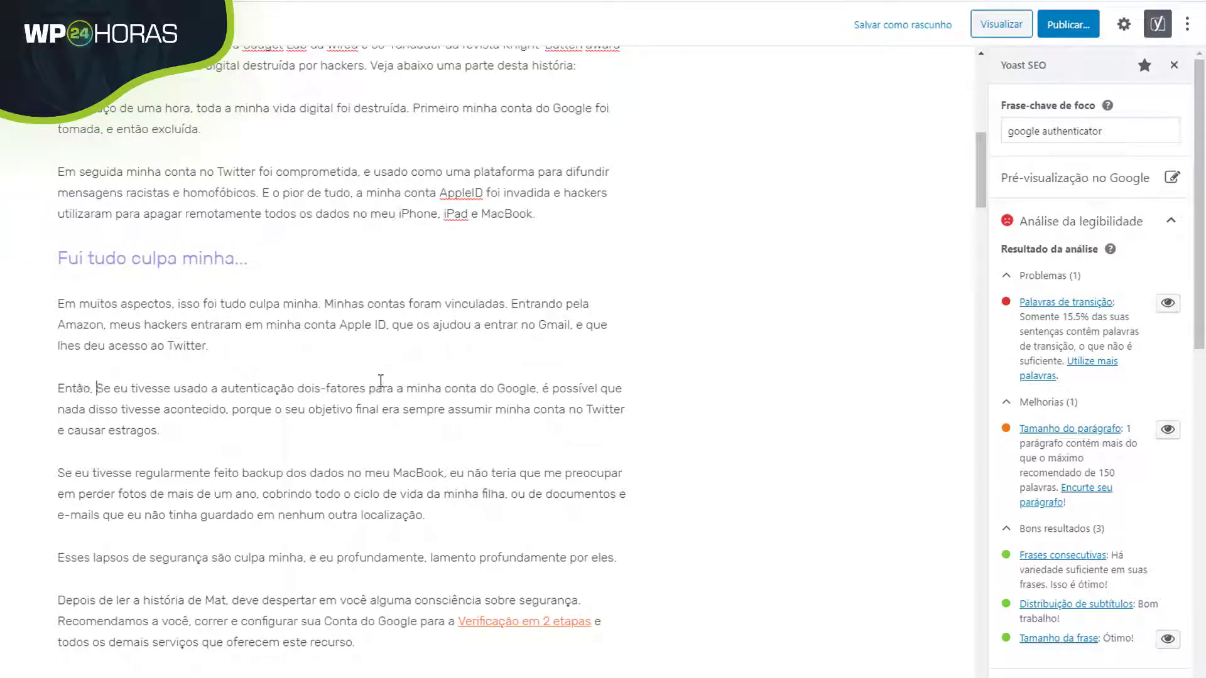
key("Delete")
type("s")
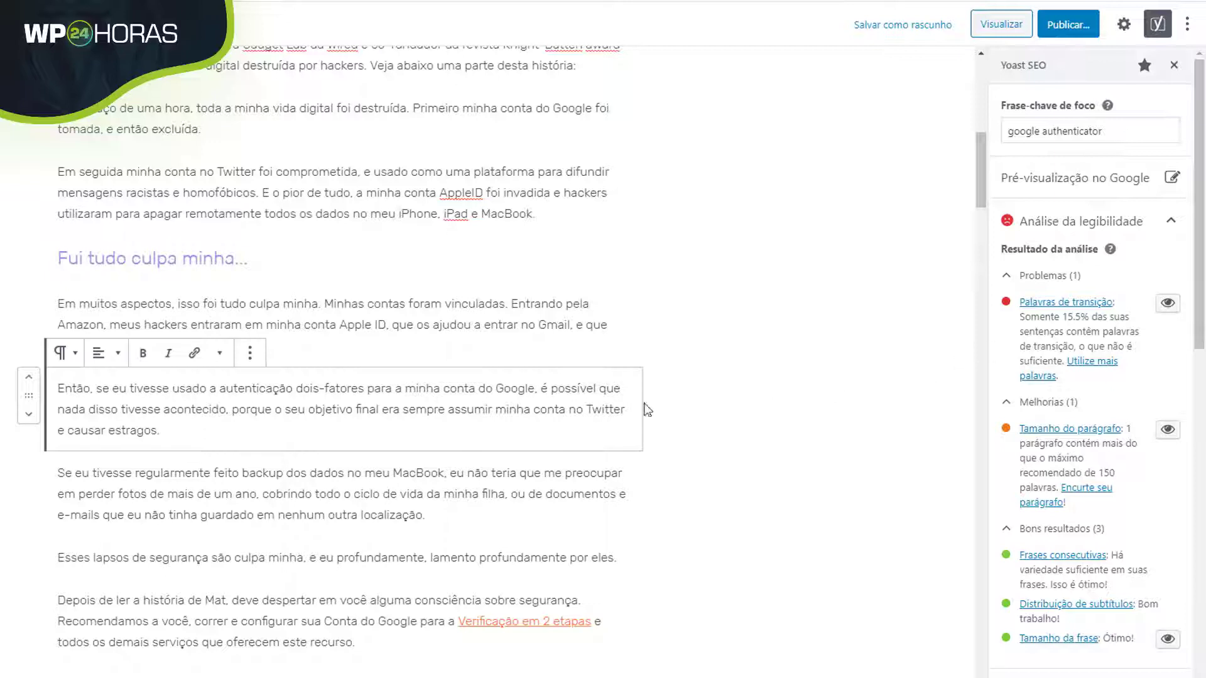
Begin the paragraph about regular MacBook backups with the transition "No entanto, se".
left_click(63, 471)
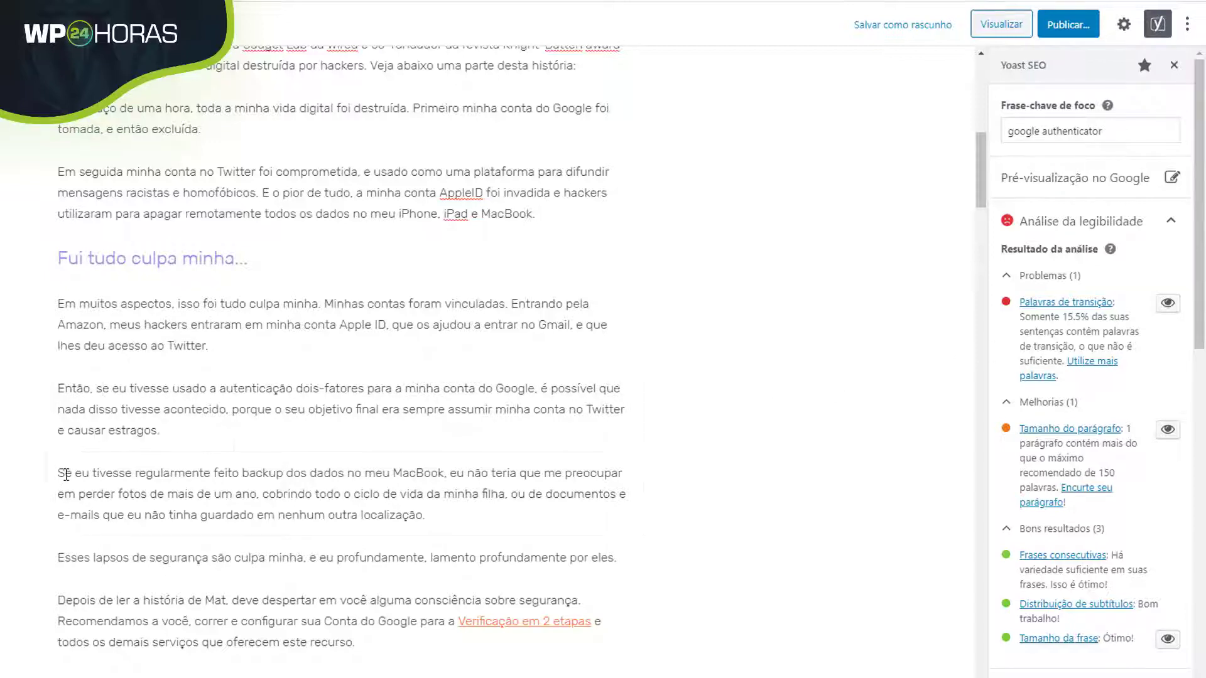
type("No entanto,")
key("Delete")
type("s")
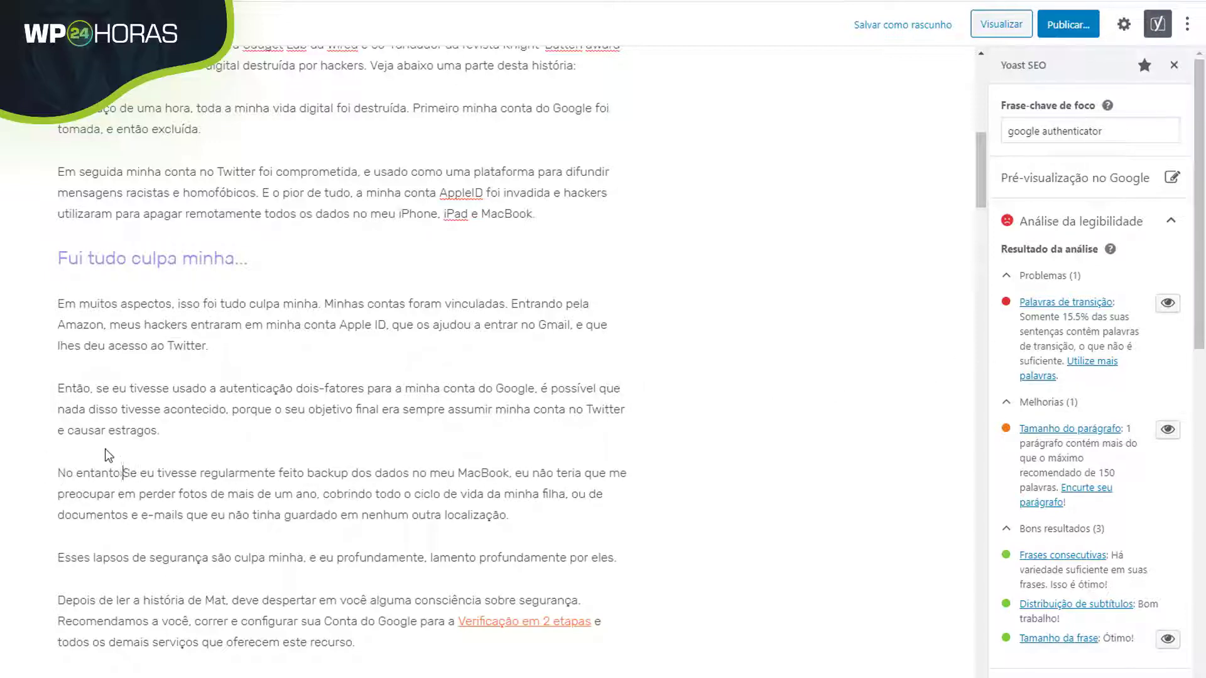
Begin the "Esses lapsos de segurança" paragraph with the transition "Portanto, esses".
left_click(58, 558)
type("Portanto,")
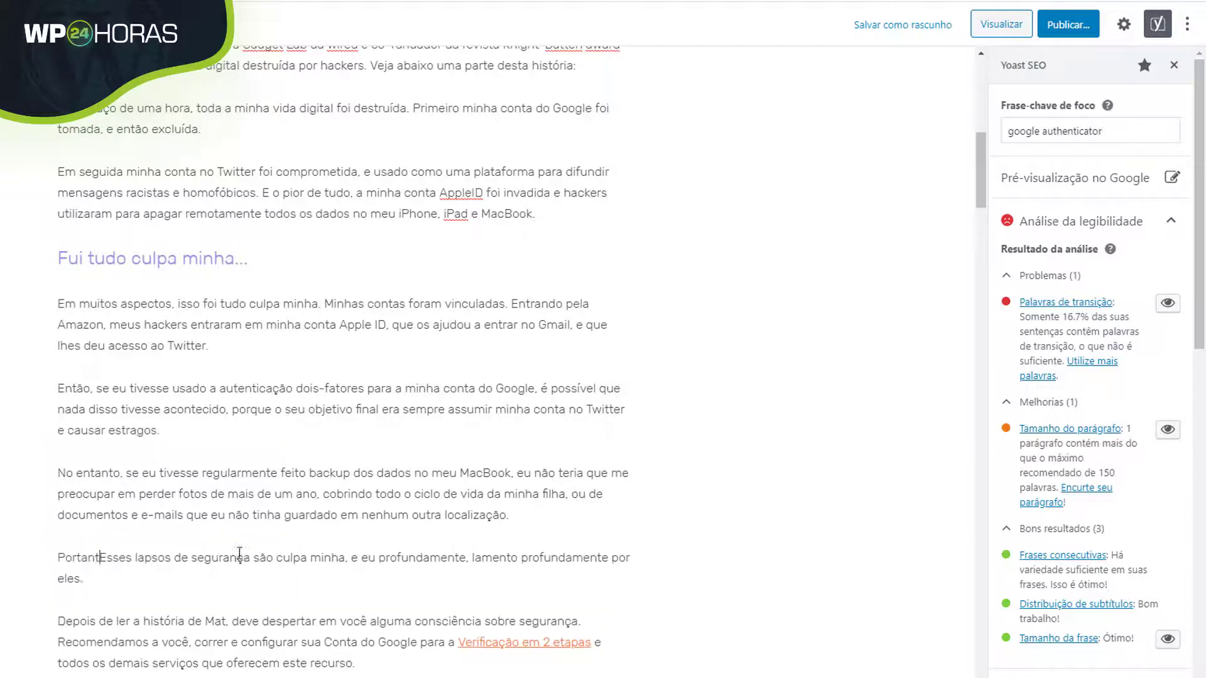
key("shift+Right")
type("e")
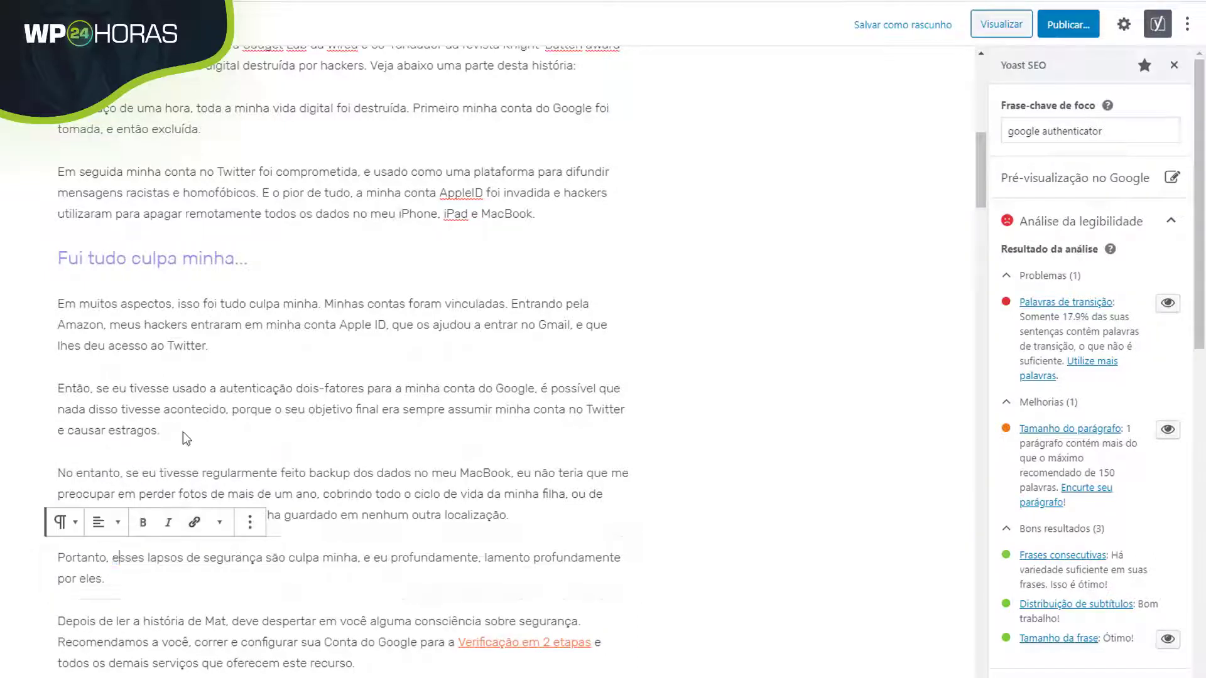
left_click(681, 441)
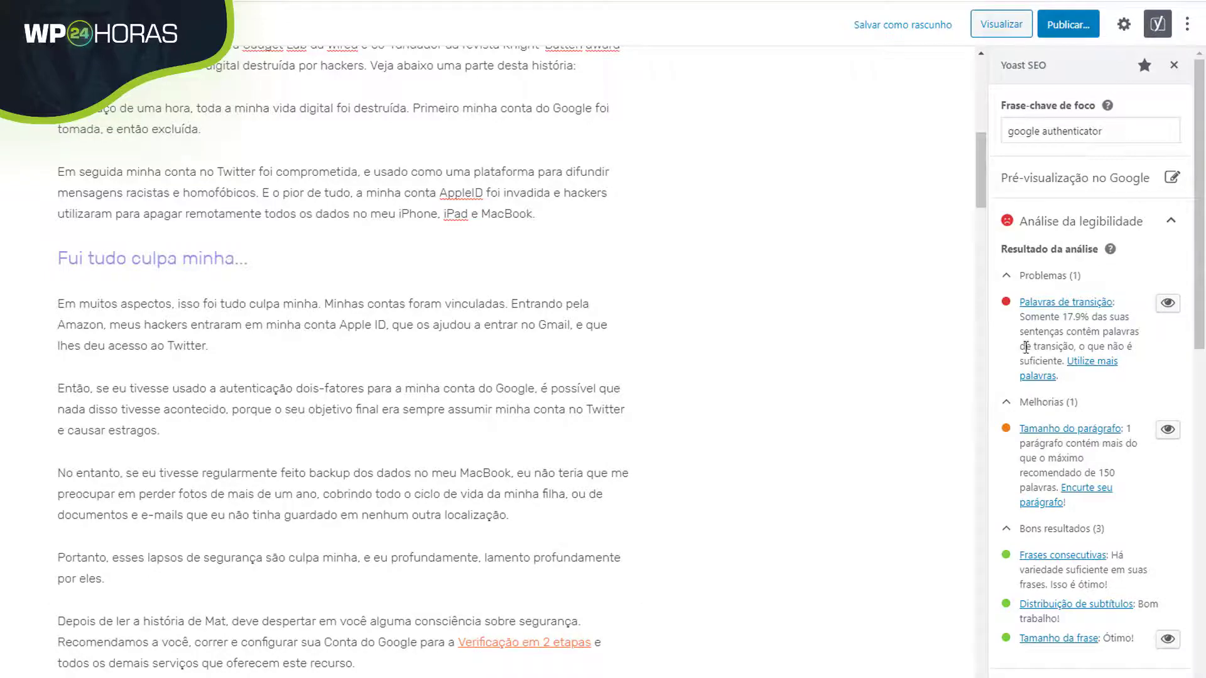
Begin the "Senhas podem ser quebradas" paragraph with "Assim, senhas", join its first two sentences with "e", and split it before "A verificação em 2 passos".
scroll(499, 455, "down", 15)
left_click(59, 221)
type("As")
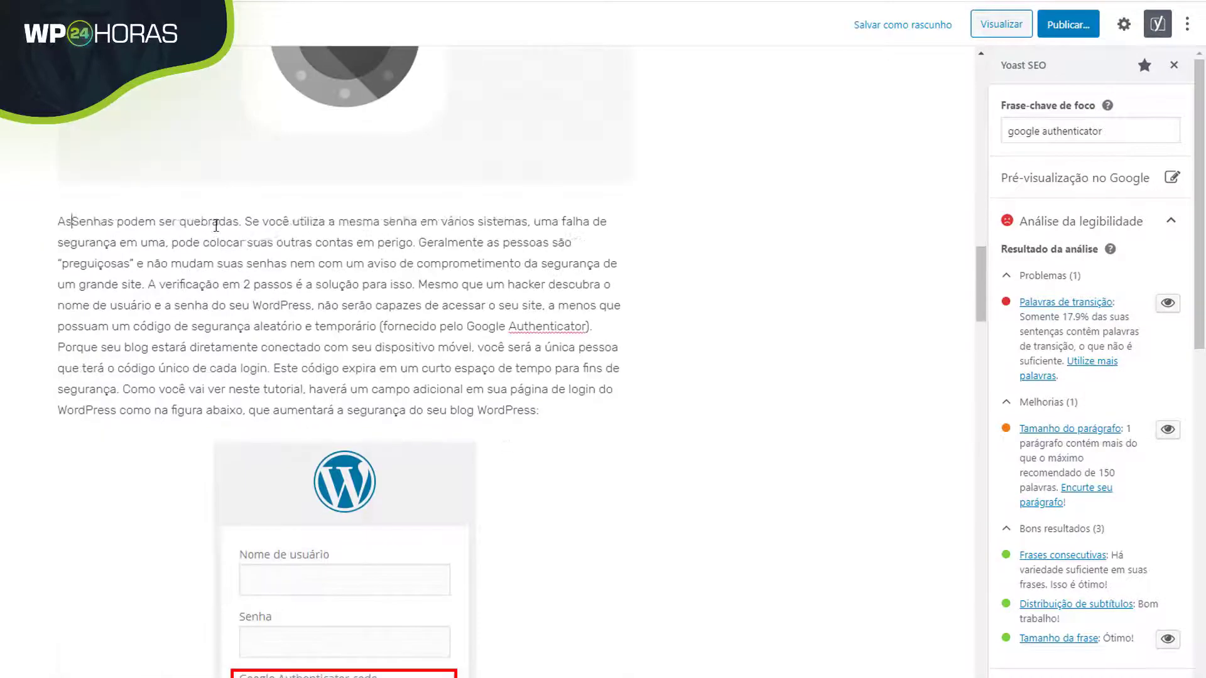
type("sim,")
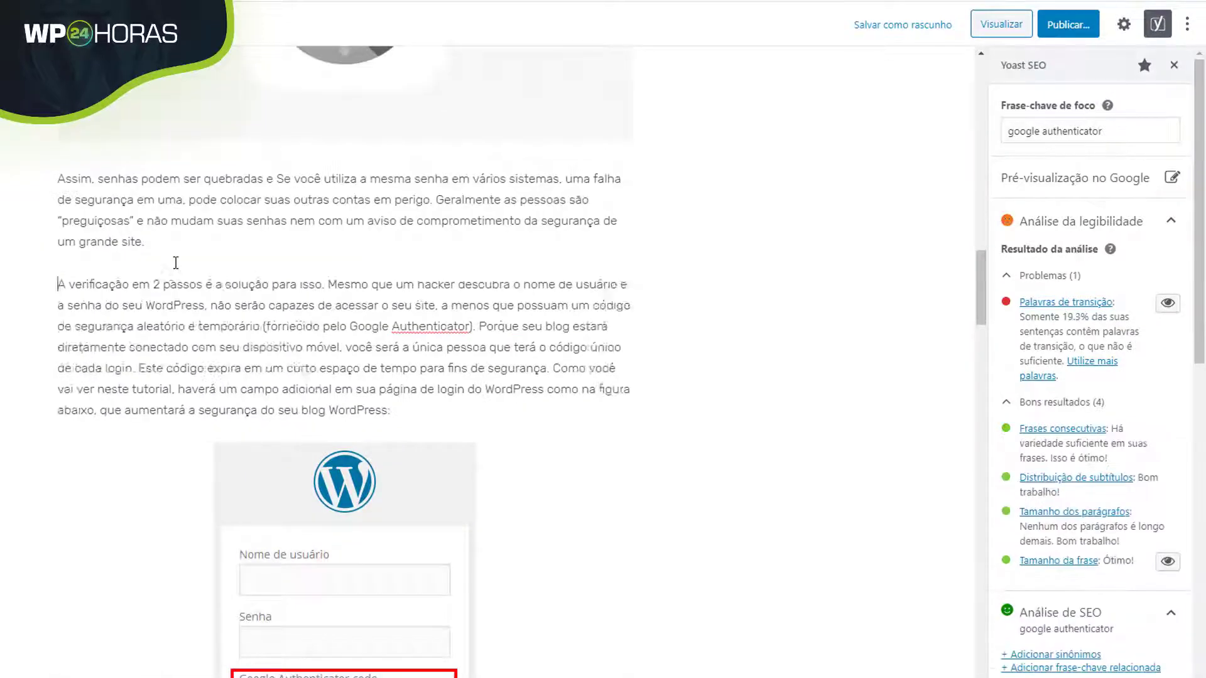
Begin the "A verificação em 2 passos" paragraph with the transition "Então, a".
type("Então")
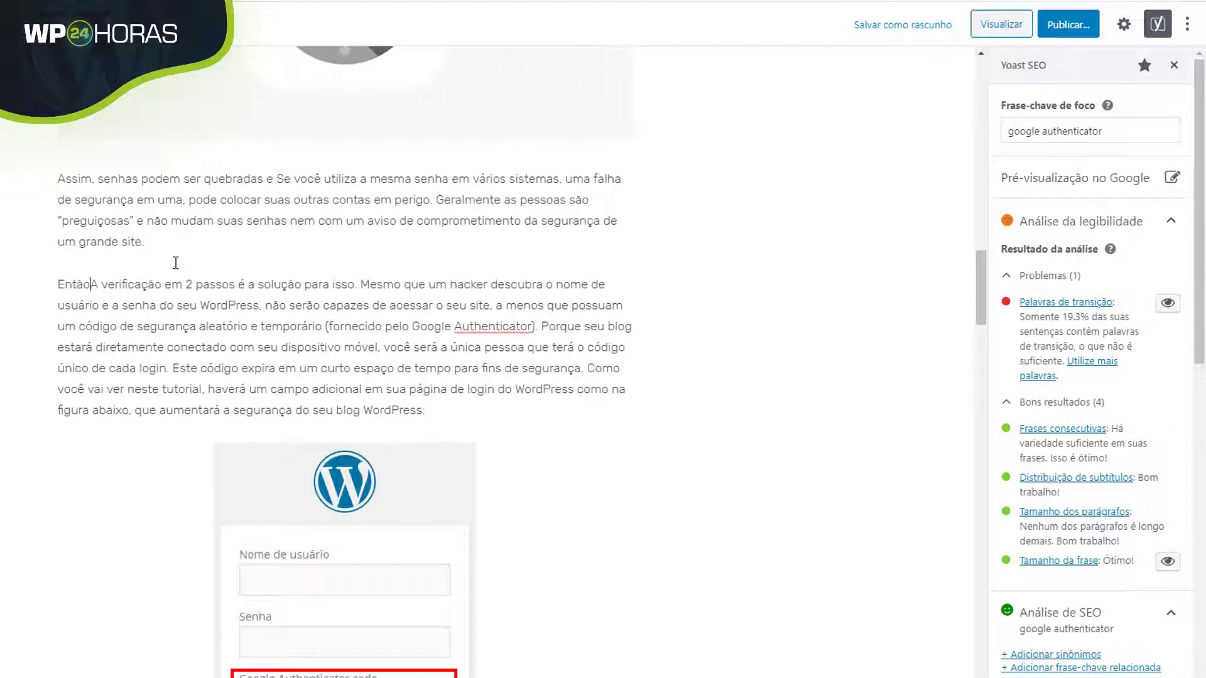
type(",")
key("Delete")
type("a")
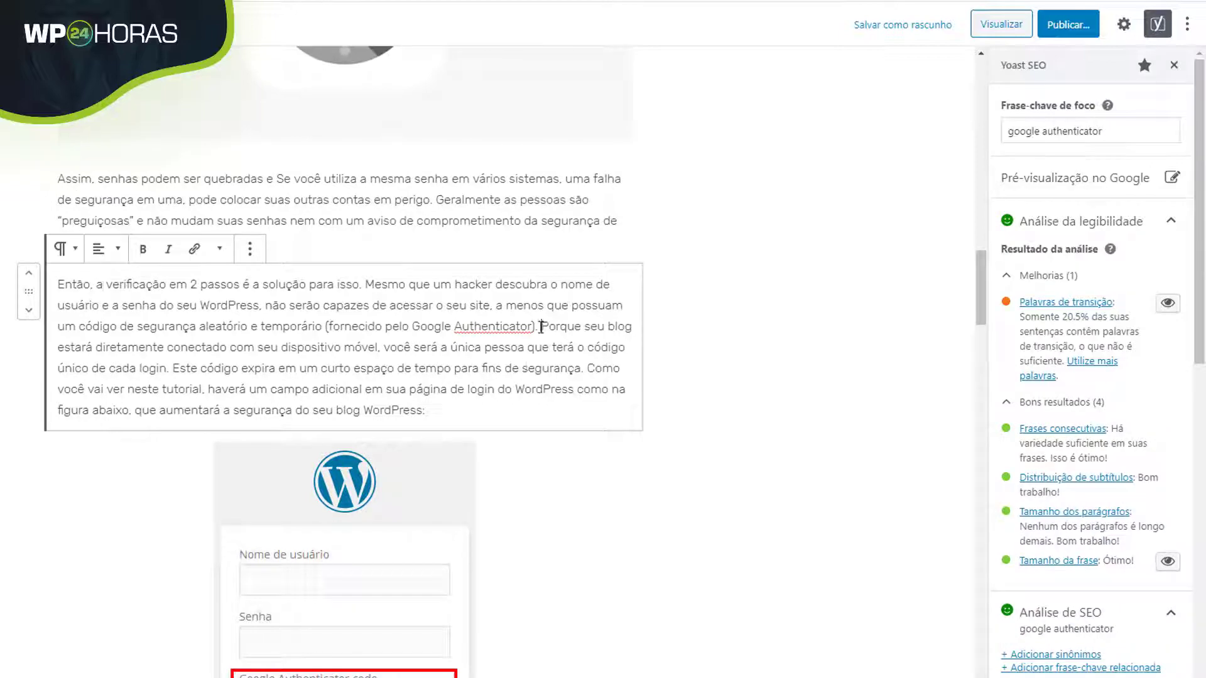
Split the "Description" and "Secret" explanation into separate paragraphs before "Nota:" and before "O QR Code não vai funcionar".
scroll(541, 328, "down", 10)
scroll(429, 351, "down", 3)
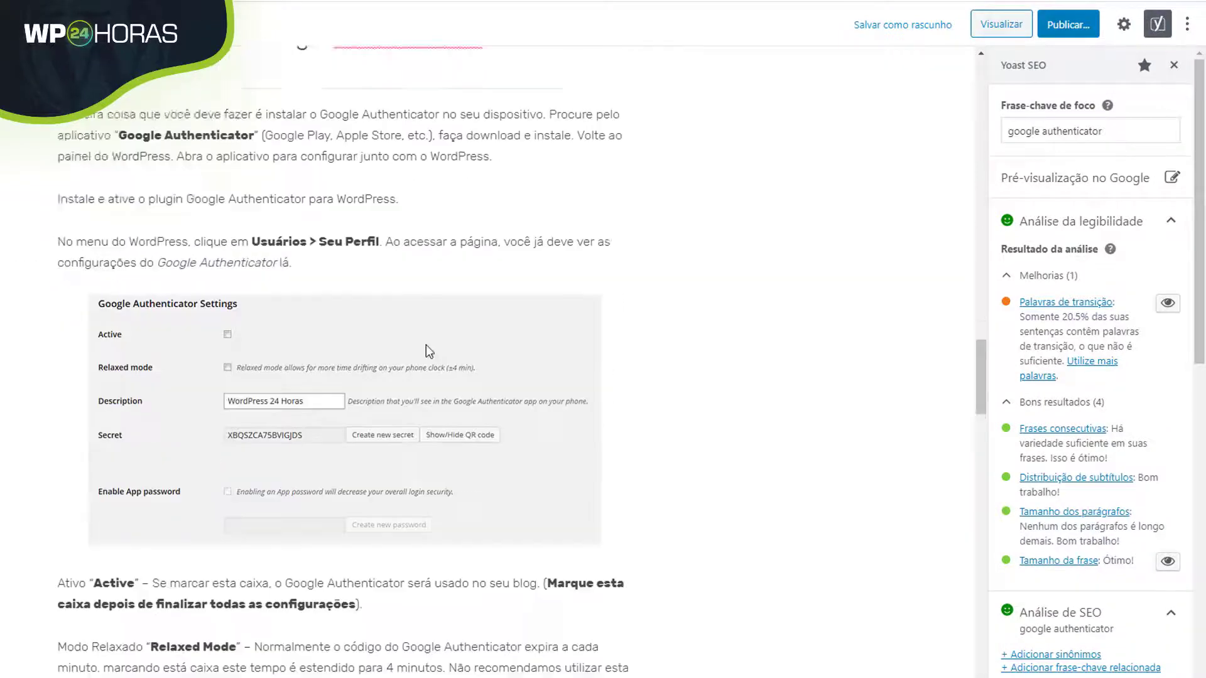
scroll(426, 350, "down", 5)
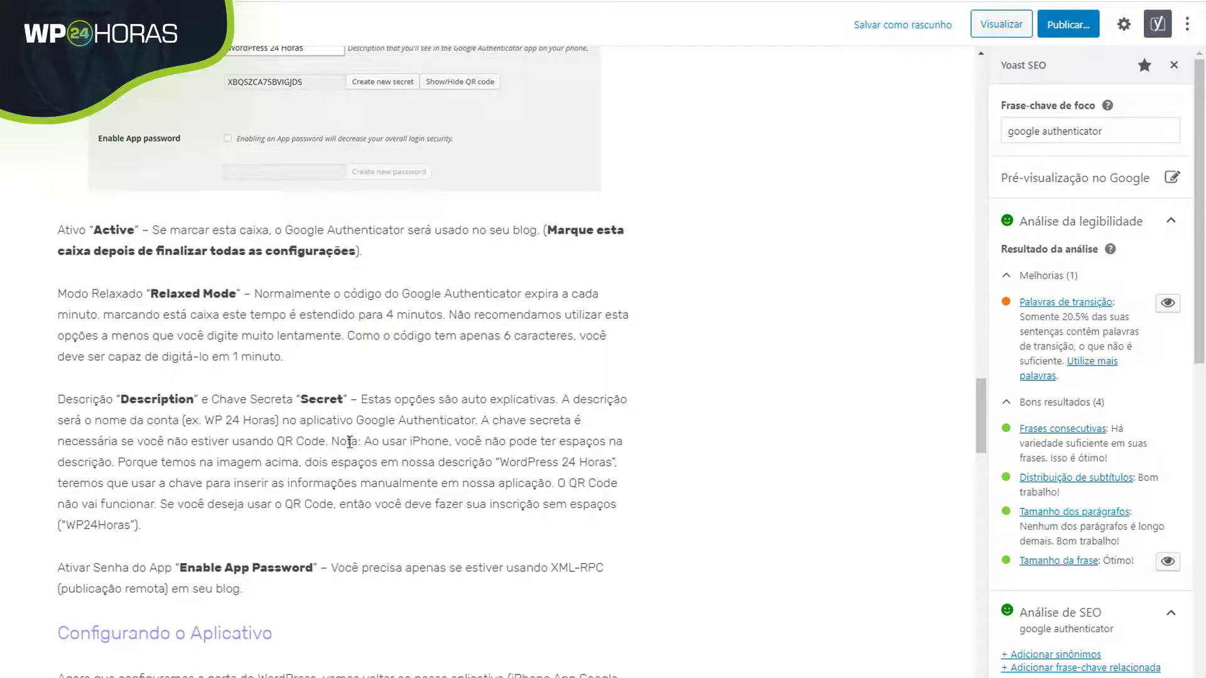
left_click(338, 442)
key("Return")
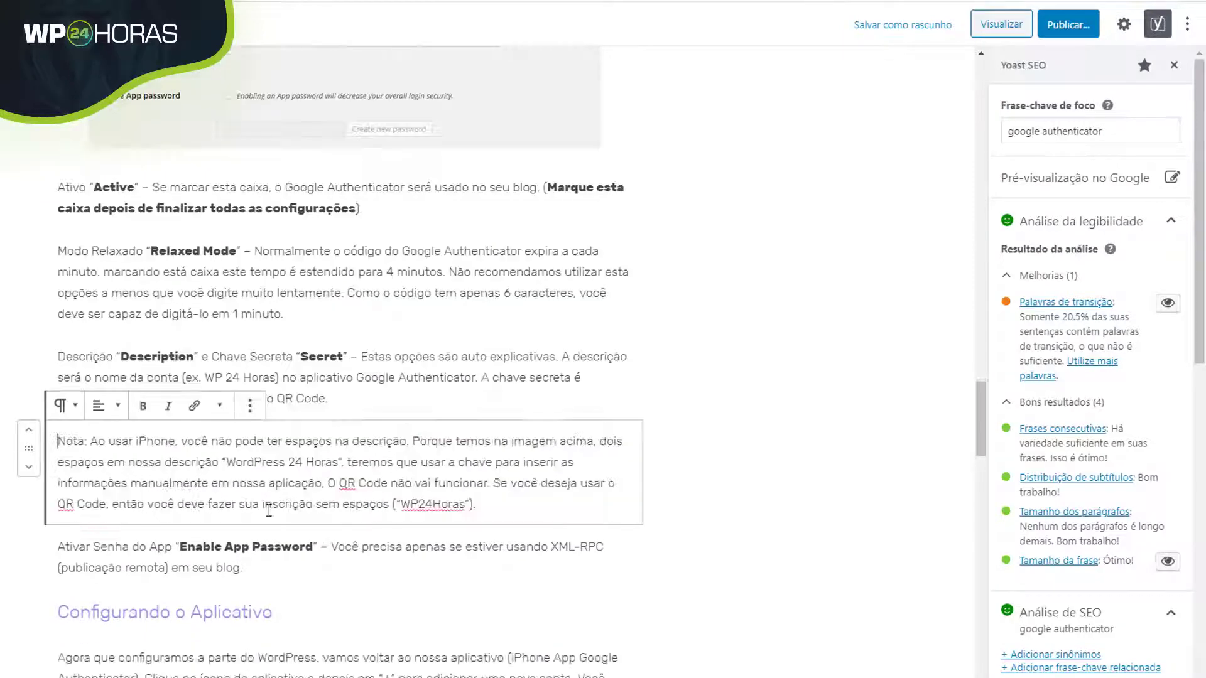
left_click(327, 483)
key("Return")
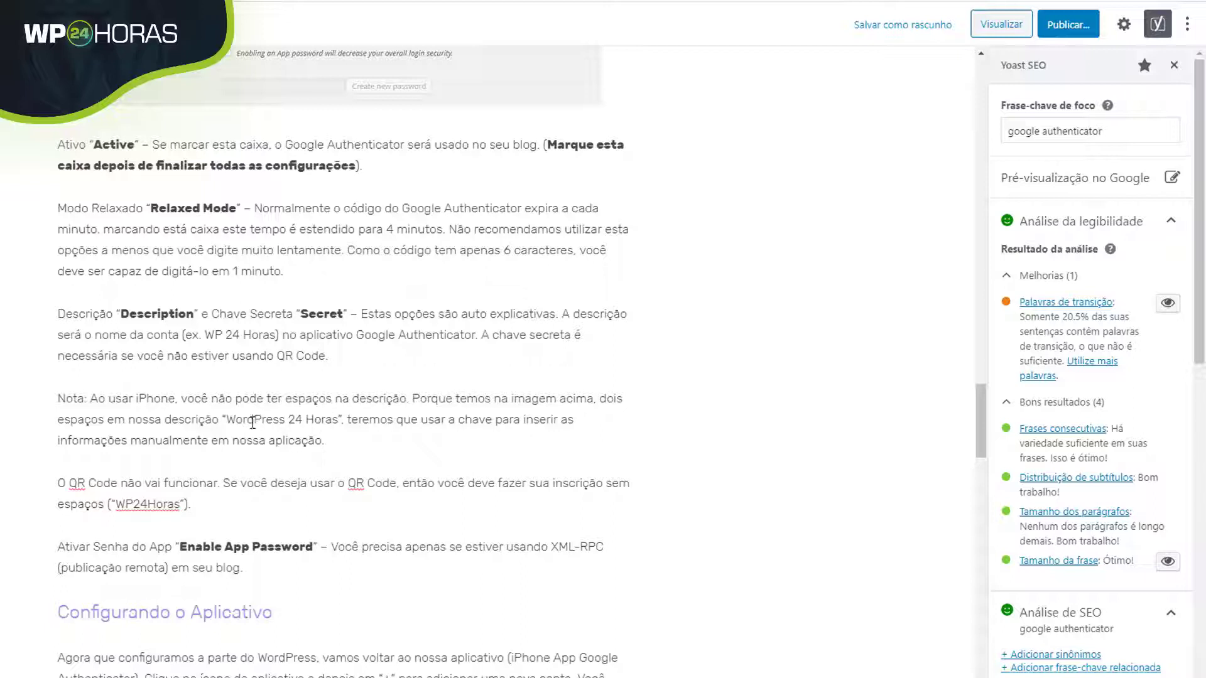
Insert the transition "Desse modo," before "O QR Code não vai funcionar".
left_click(323, 457)
key("BackSpace")
left_click(60, 484)
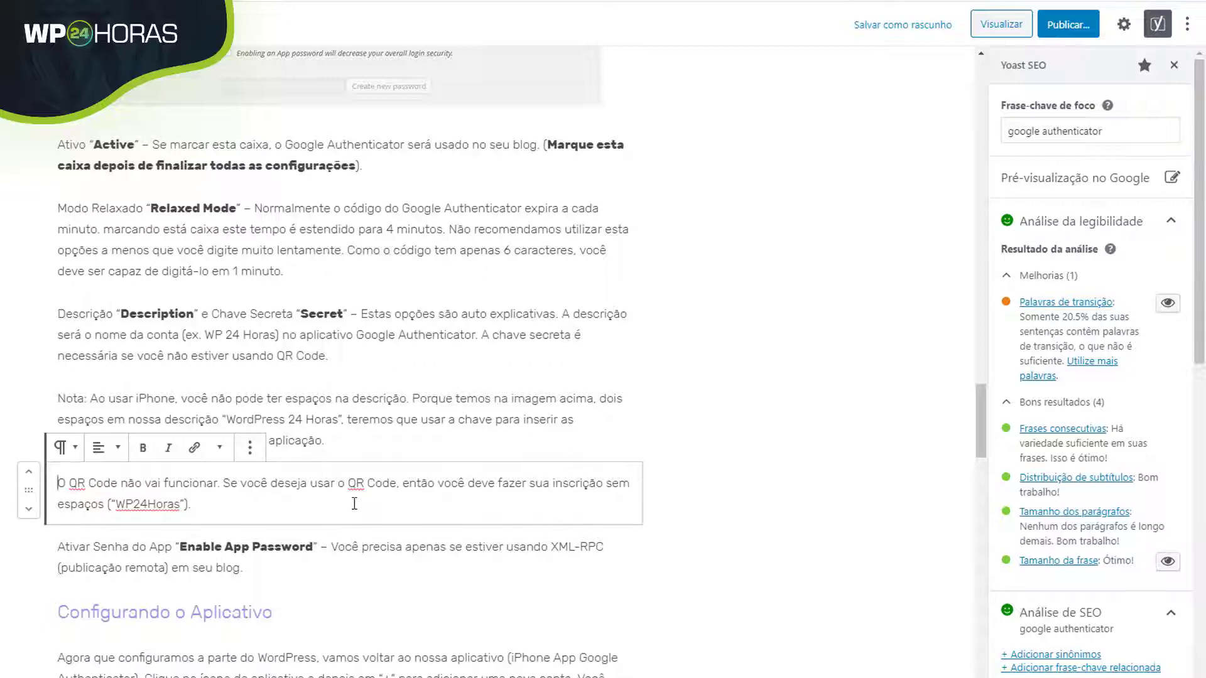
type("Desse modo,")
Begin the first paragraph under "Configurando o Aplicativo" with the transition "Então, agora".
scroll(353, 501, "down", 3)
left_click(59, 451)
type("Então")
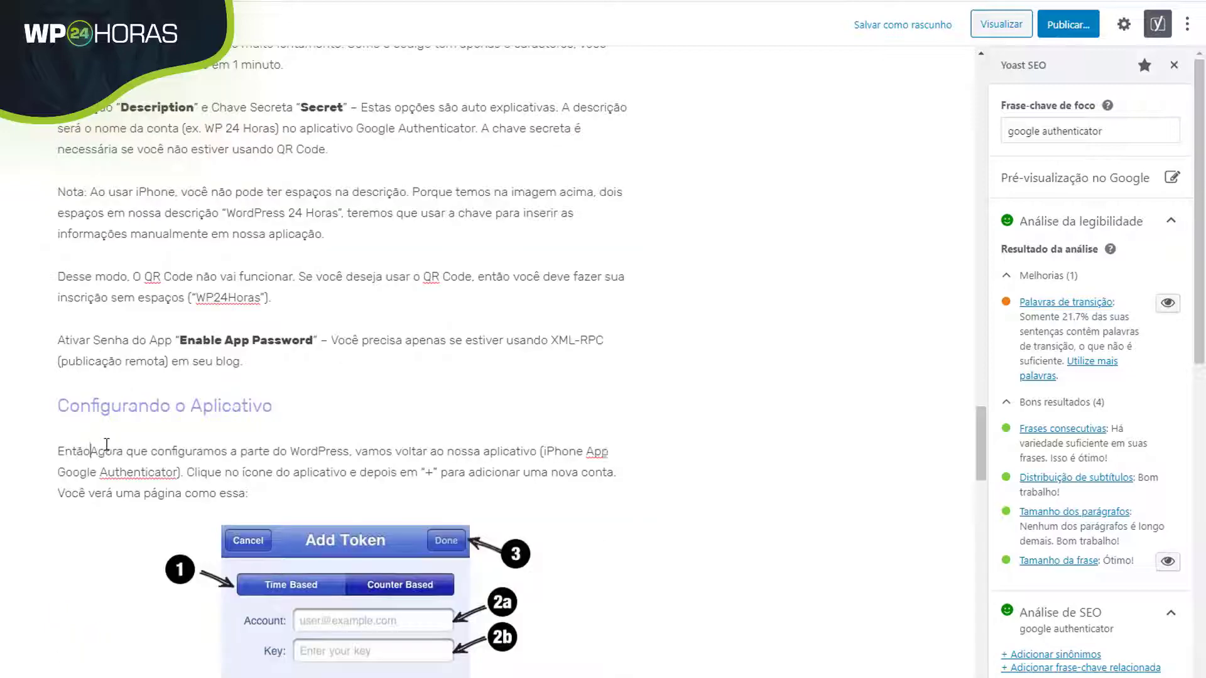
type(",")
Begin the paragraph about WordPress blogs with several authors, below the login form image, with "Portanto, este".
scroll(148, 473, "down", 10)
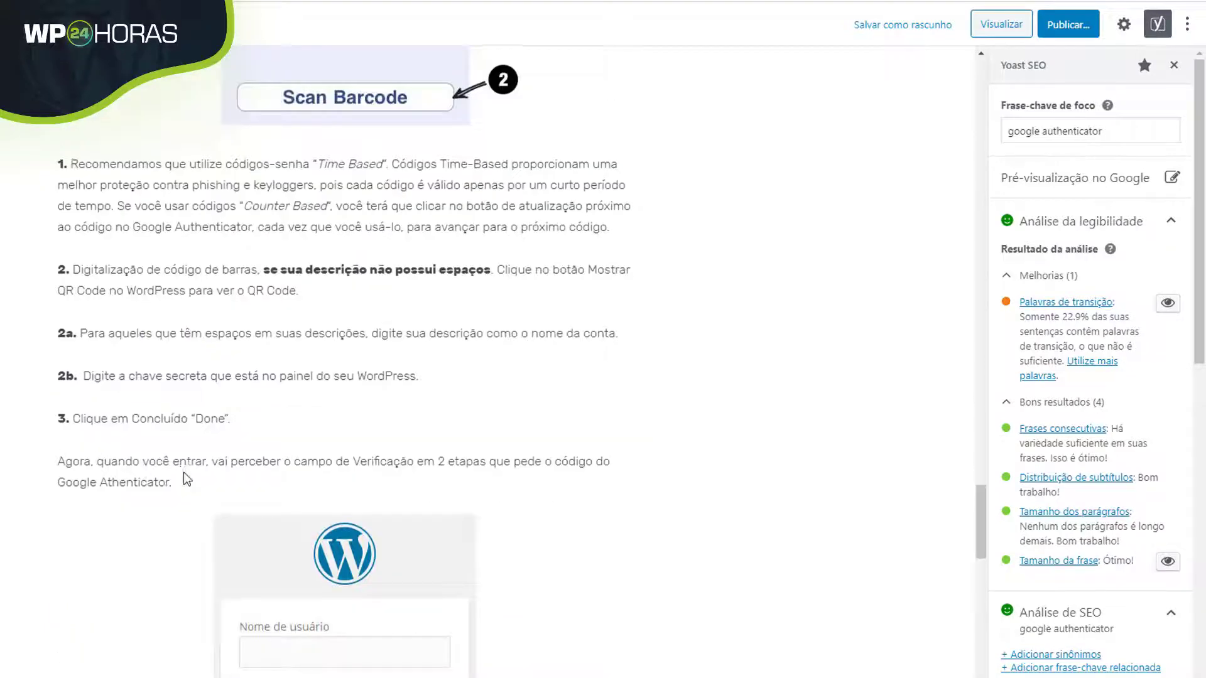
scroll(175, 484, "down", 5)
left_click(59, 602)
type("Portanto,")
key("Delete")
type("e")
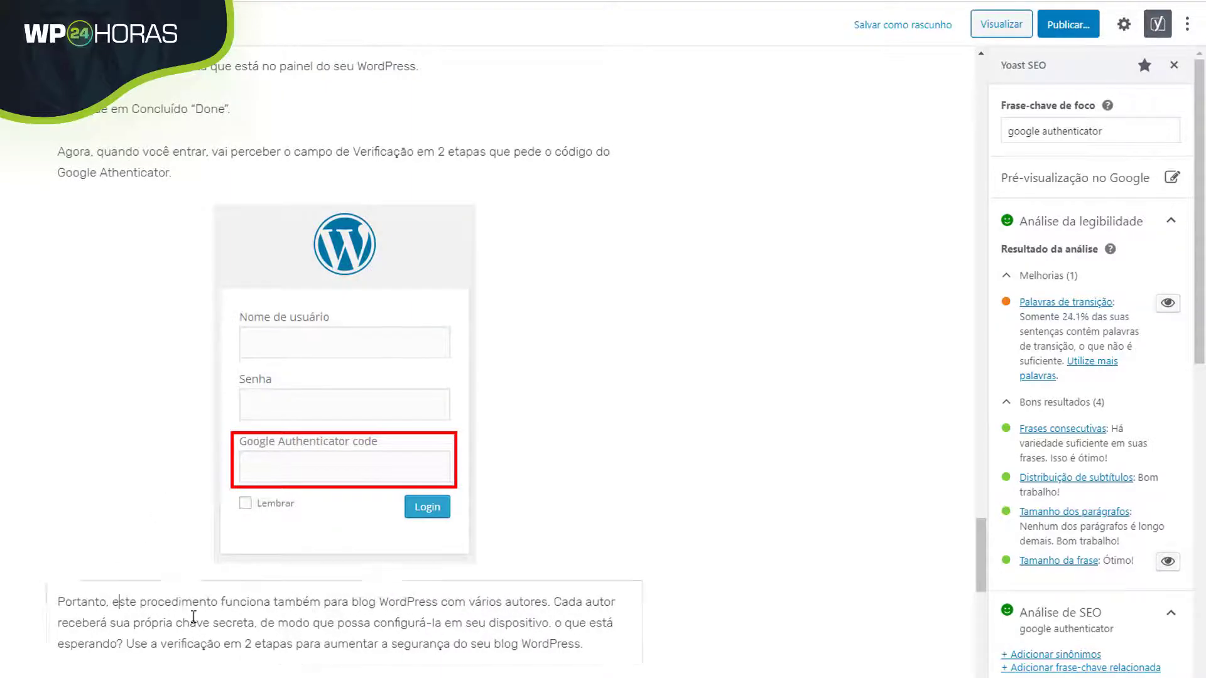
Begin the "No espaço de uma hora" paragraph with "Mas, no" and add a comma after "Em seguida" in the paragraph below it.
scroll(220, 609, "down", 3)
scroll(107, 573, "up", 10)
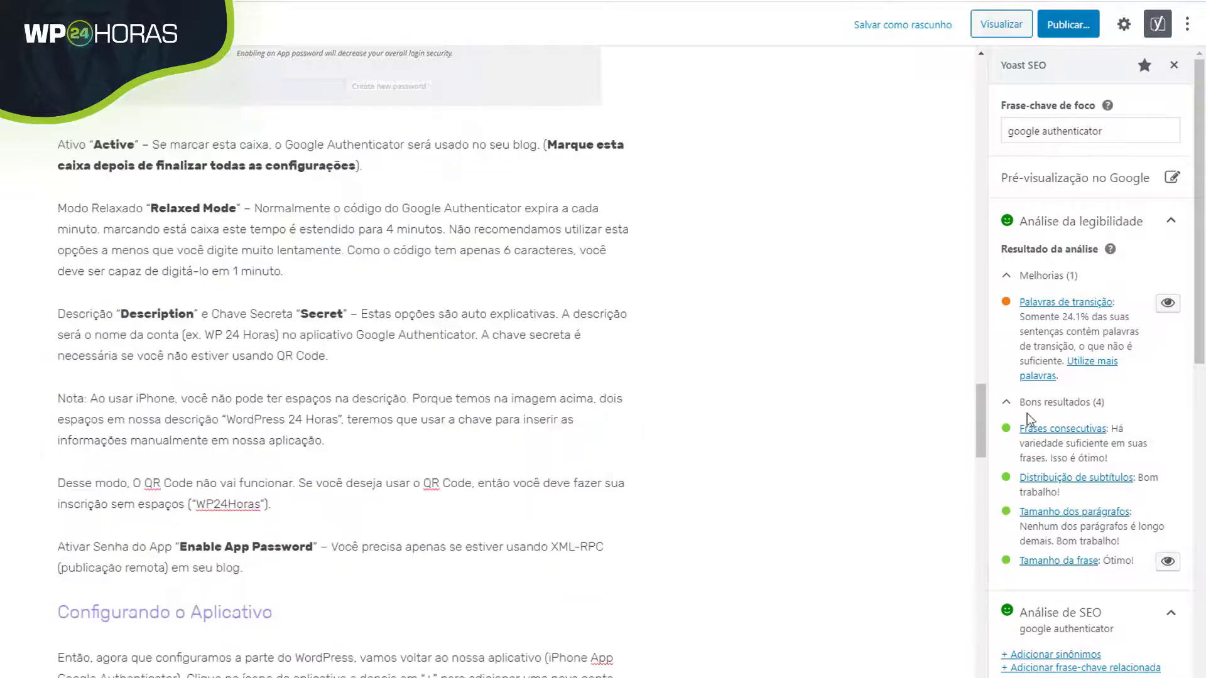
scroll(946, 377, "up", 4)
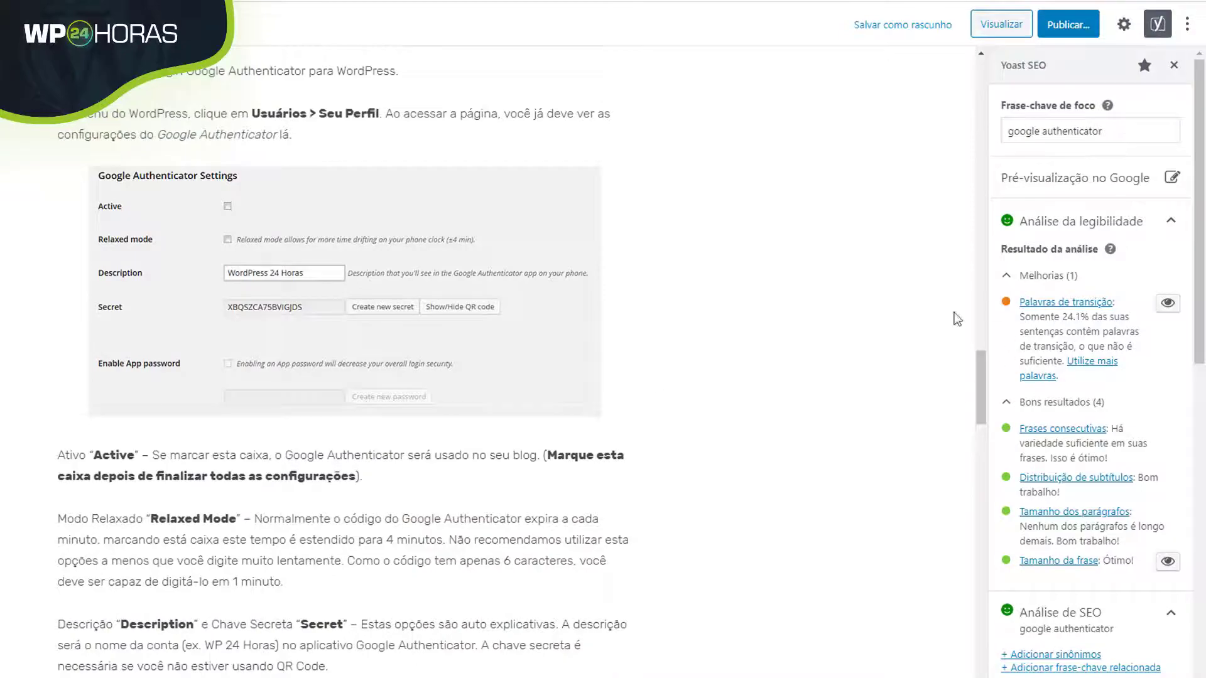
scroll(154, 421, "up", 10)
scroll(173, 408, "up", 10)
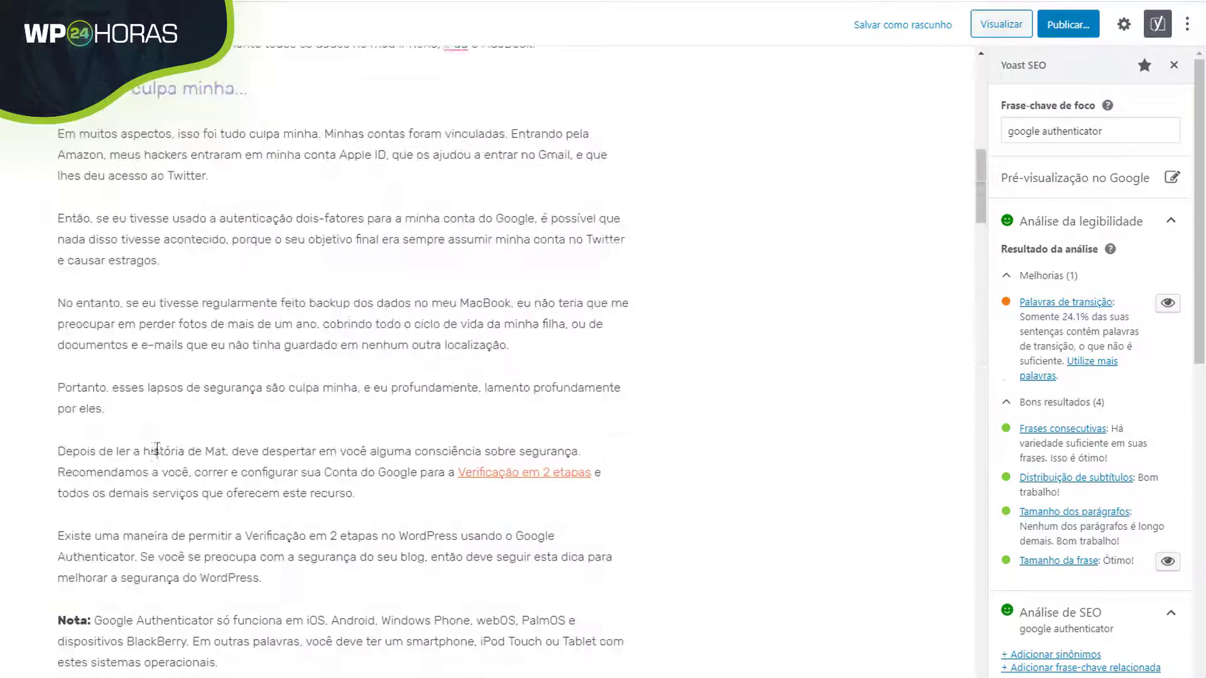
scroll(155, 444, "down", 5)
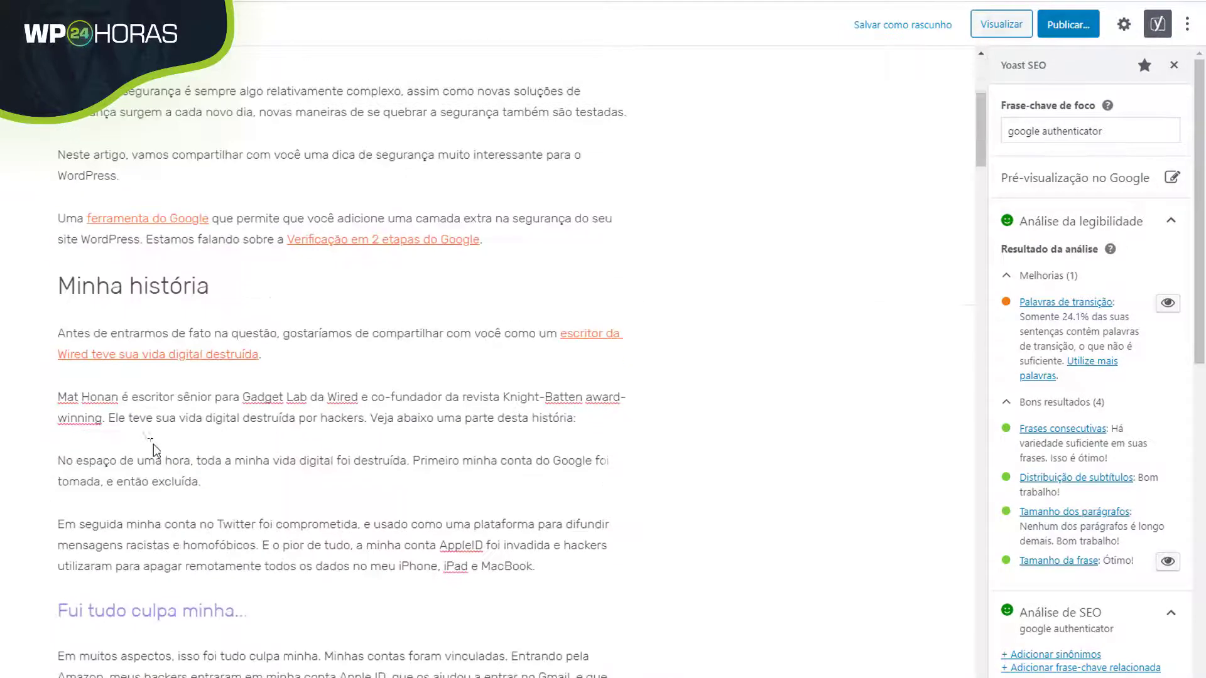
left_click(95, 444)
type("Mas")
key("Delete")
type("n")
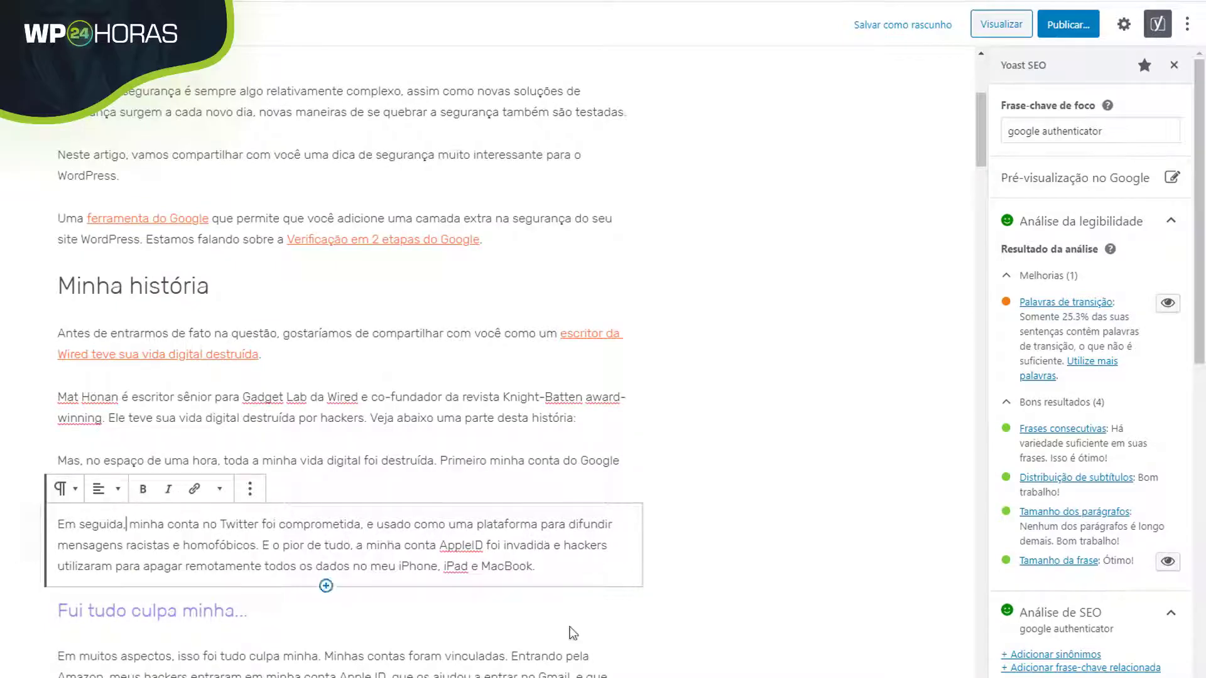
Begin the "Existe uma maneira de permitir a Verificação em 2 etapas" paragraph with "Assim, existe".
scroll(186, 529, "down", 10)
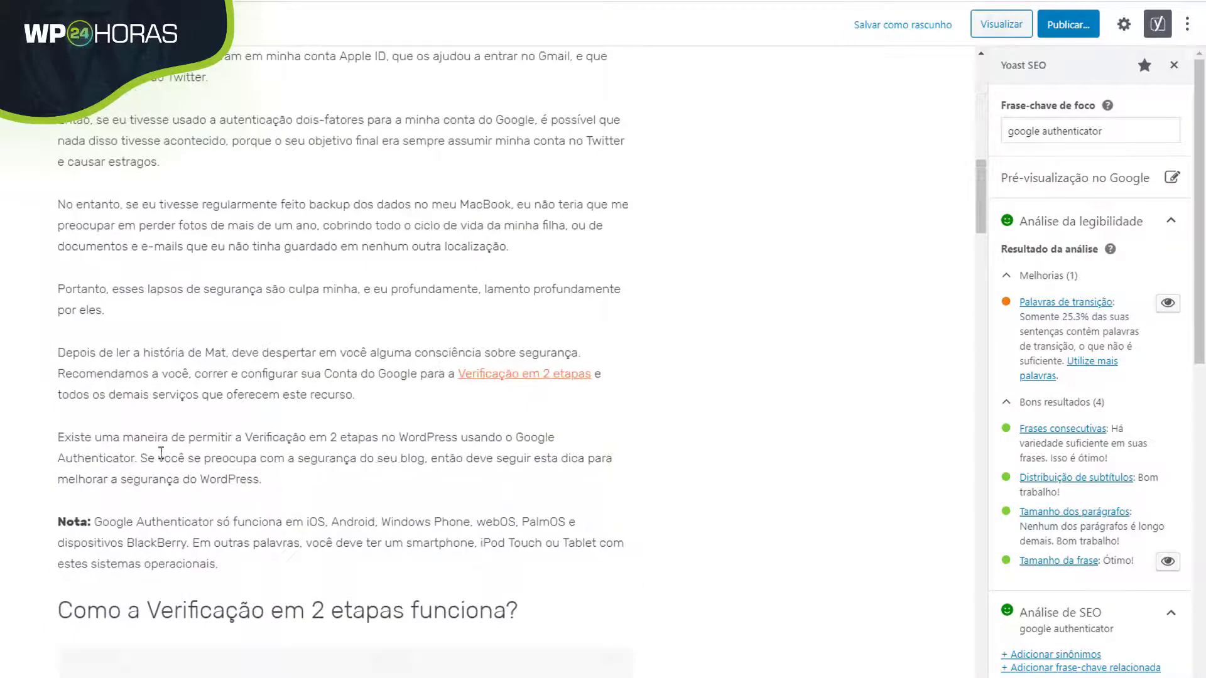
left_click(69, 427)
type("Assim,")
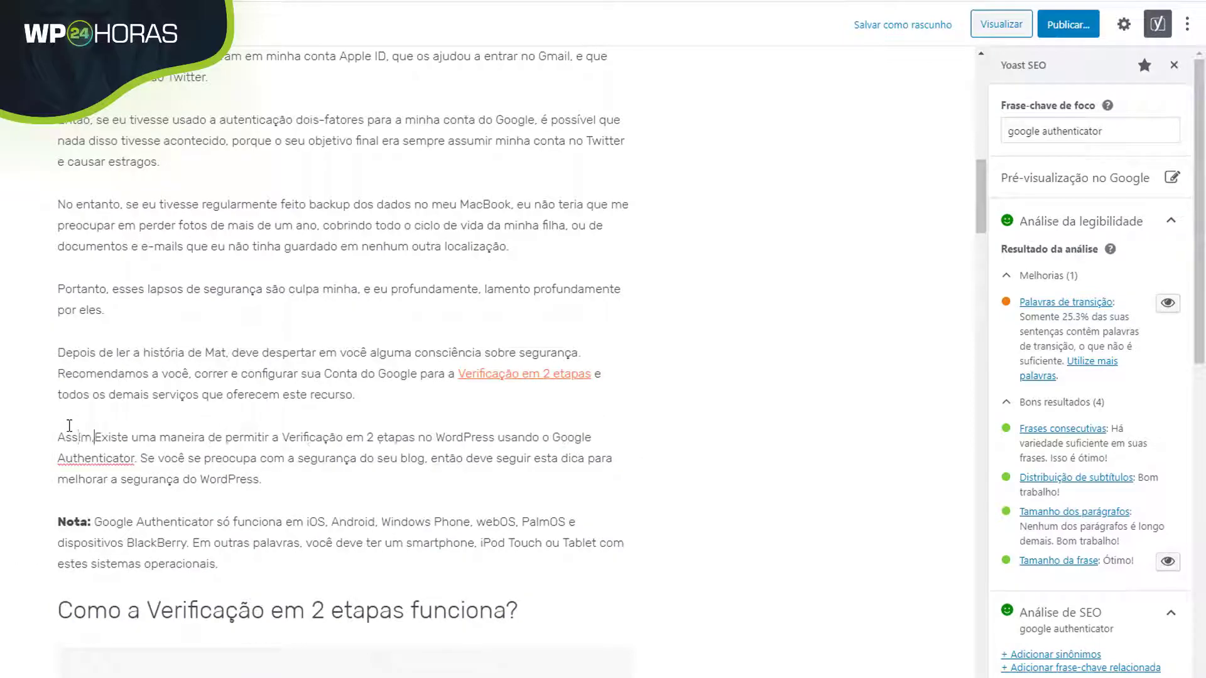
key("shift+Right")
type("e")
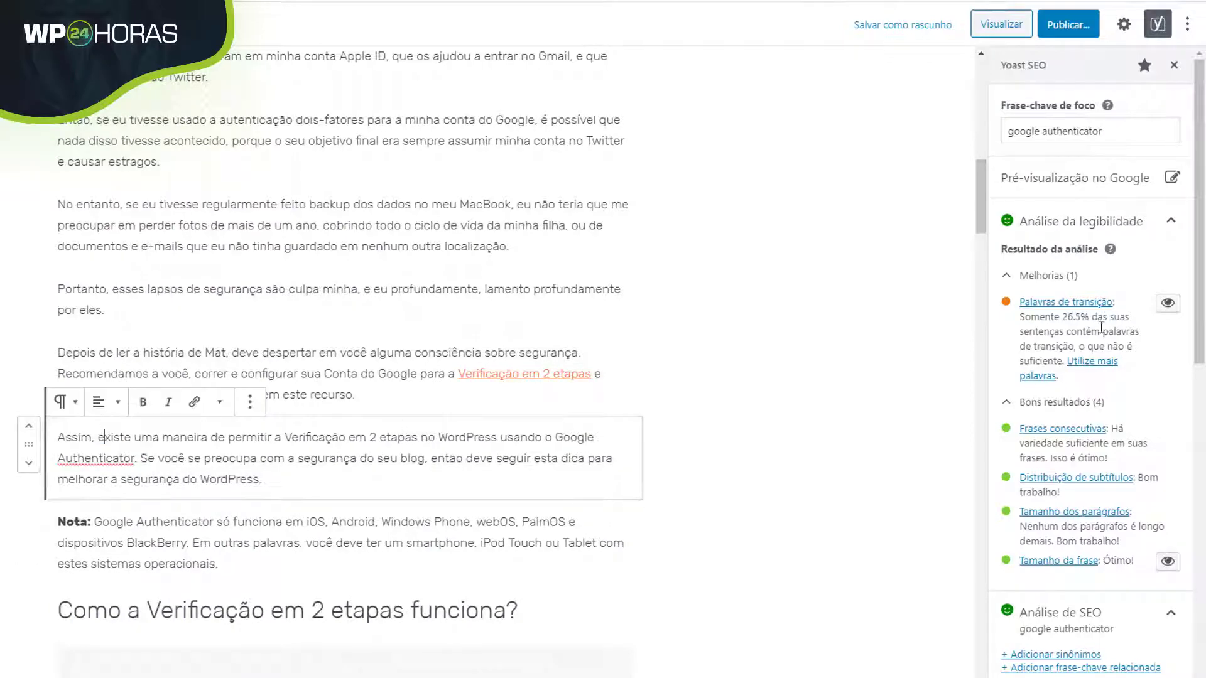
Begin the "Porque seu blog estará diretamente conectado" paragraph above the login form image with "Também, porque".
scroll(264, 434, "down", 10)
left_click(71, 443)
type("Também,")
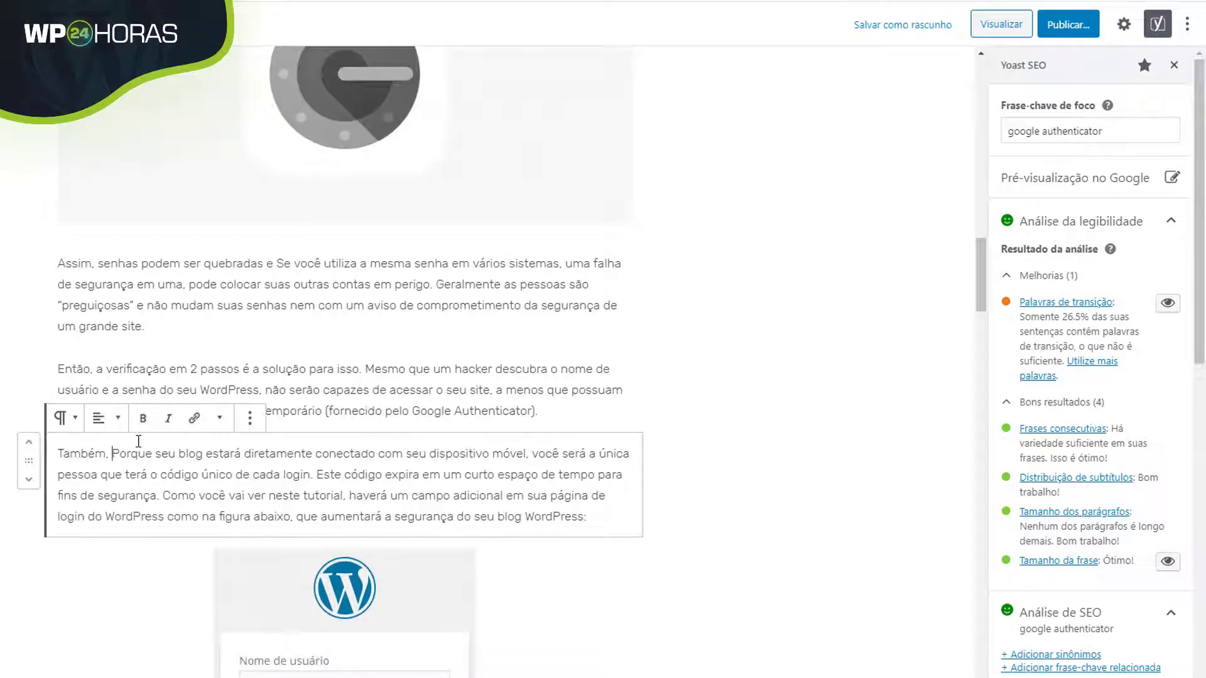
key("Delete")
type("p")
Reword the opening of the first paragraph under "Como adicionar o Google Authenticator no WordPress" to "Primeiro, o que você deve fazer".
scroll(324, 544, "down", 10)
left_click(106, 408)
key("BackSpace")
type("o,")
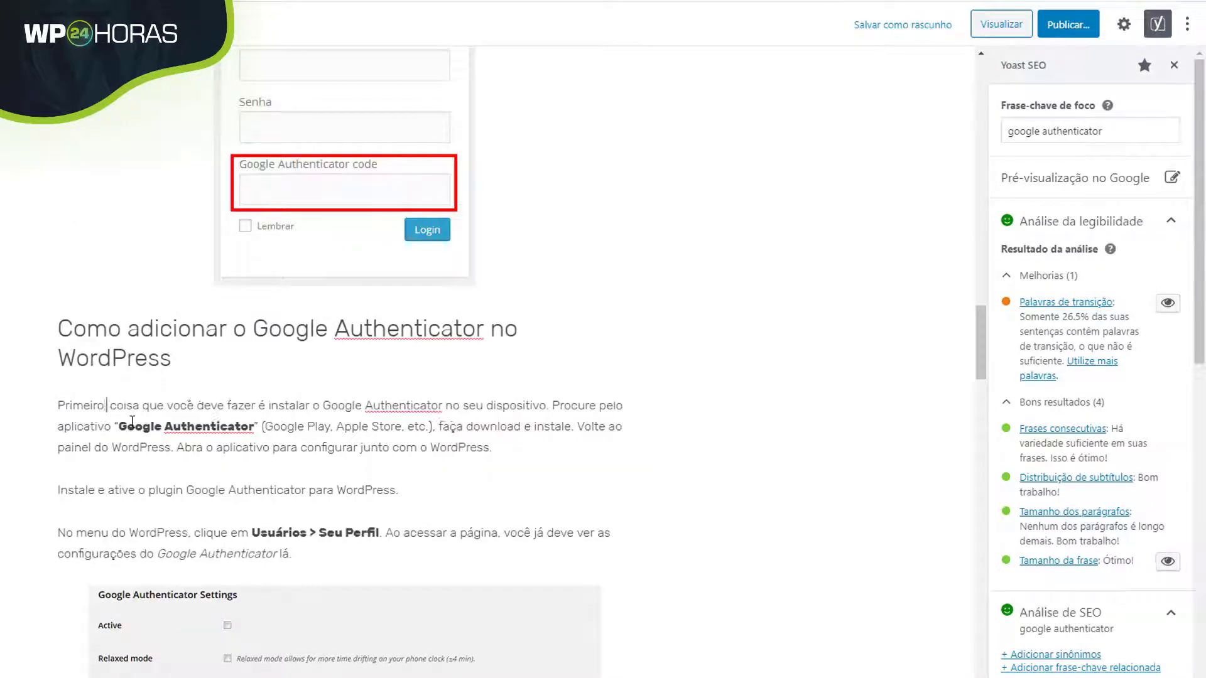
key("Delete")
key("Delete")
key("Delete")
key("Delete")
key("Delete")
key("Delete")
type("o")
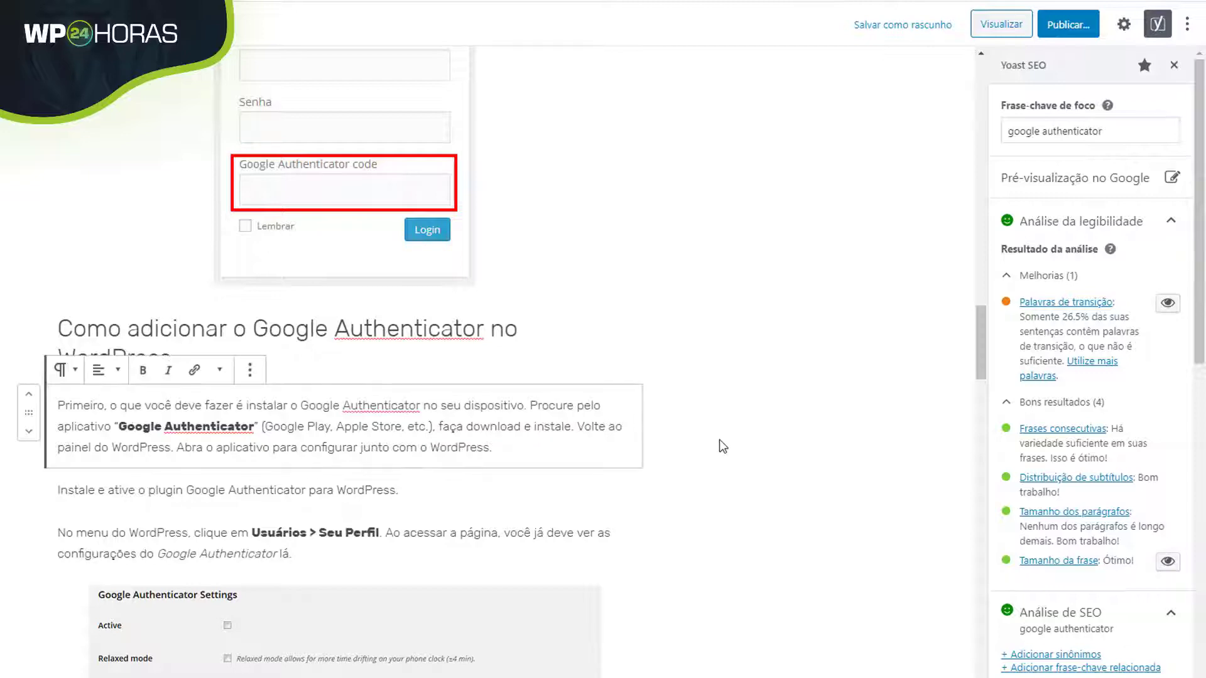
Begin the "Relaxed Mode" paragraph with "Além disso, modo" and the "Description" and "Secret" paragraph with "Contudo,".
scroll(561, 489, "down", 5)
scroll(67, 224, "down", 5)
left_click(59, 317)
type("Além disso,")
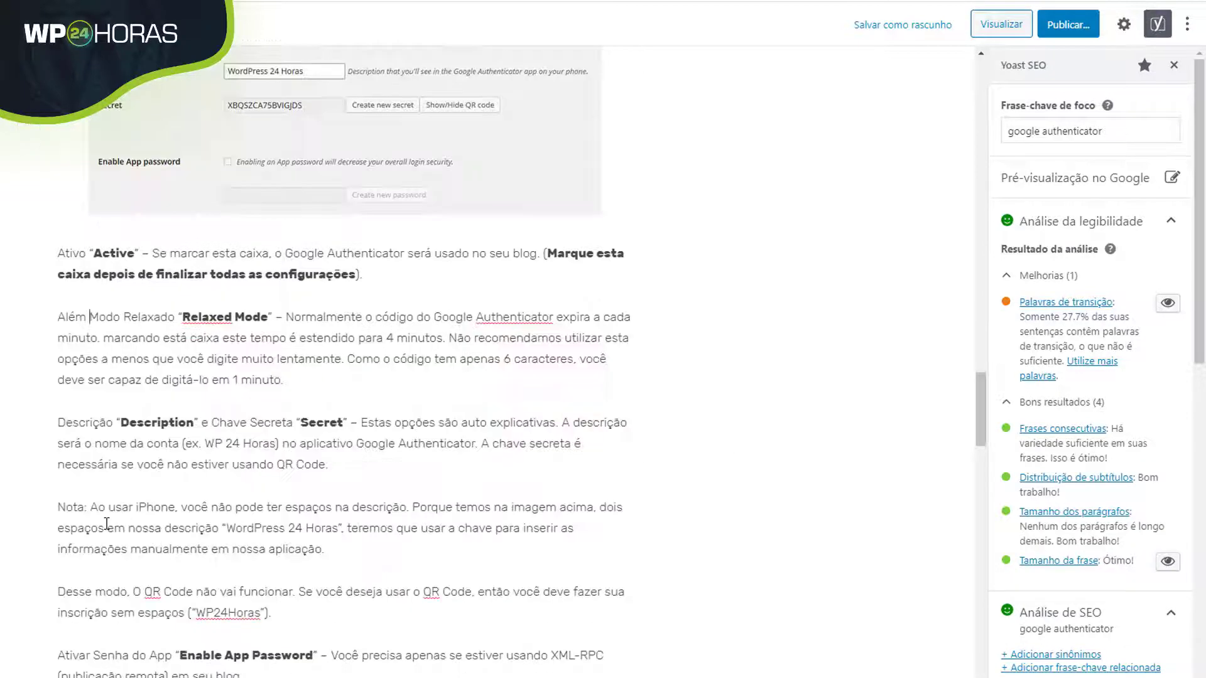
key("Delete")
type("m")
left_click(58, 422)
type("Contudo,")
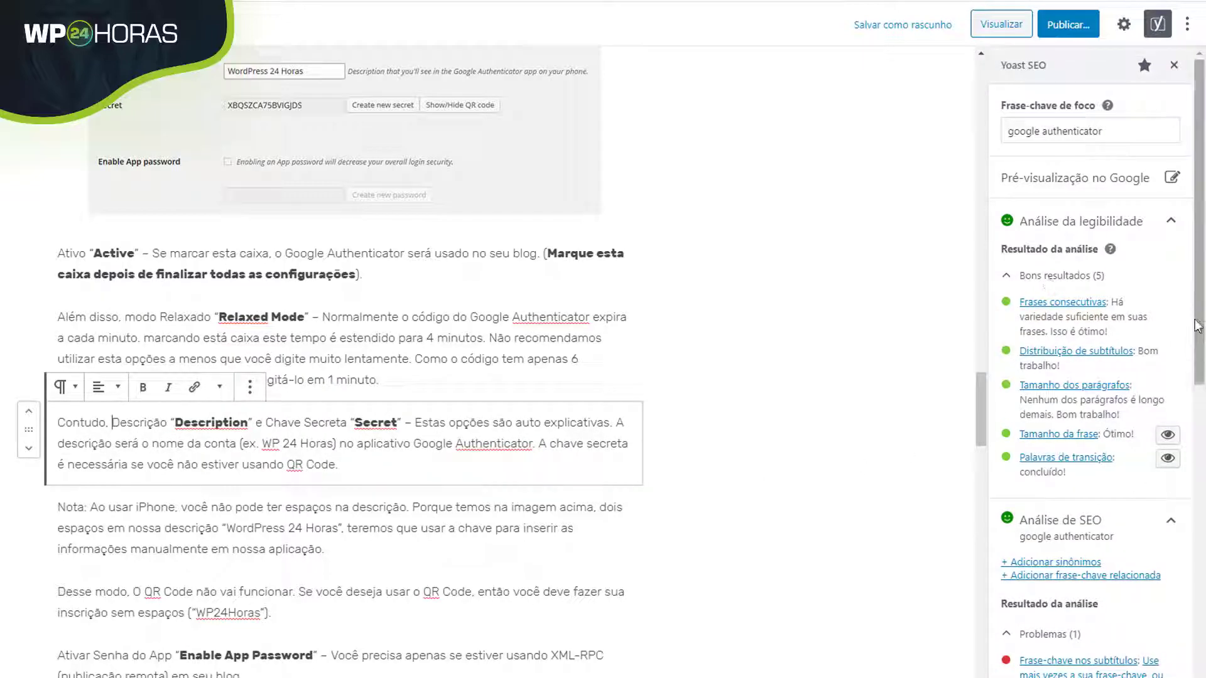
Extend the subheading "Como a Verificação em 2 etapas funciona" with "com Google Authenticator" before the question mark.
scroll(1144, 465, "down", 5)
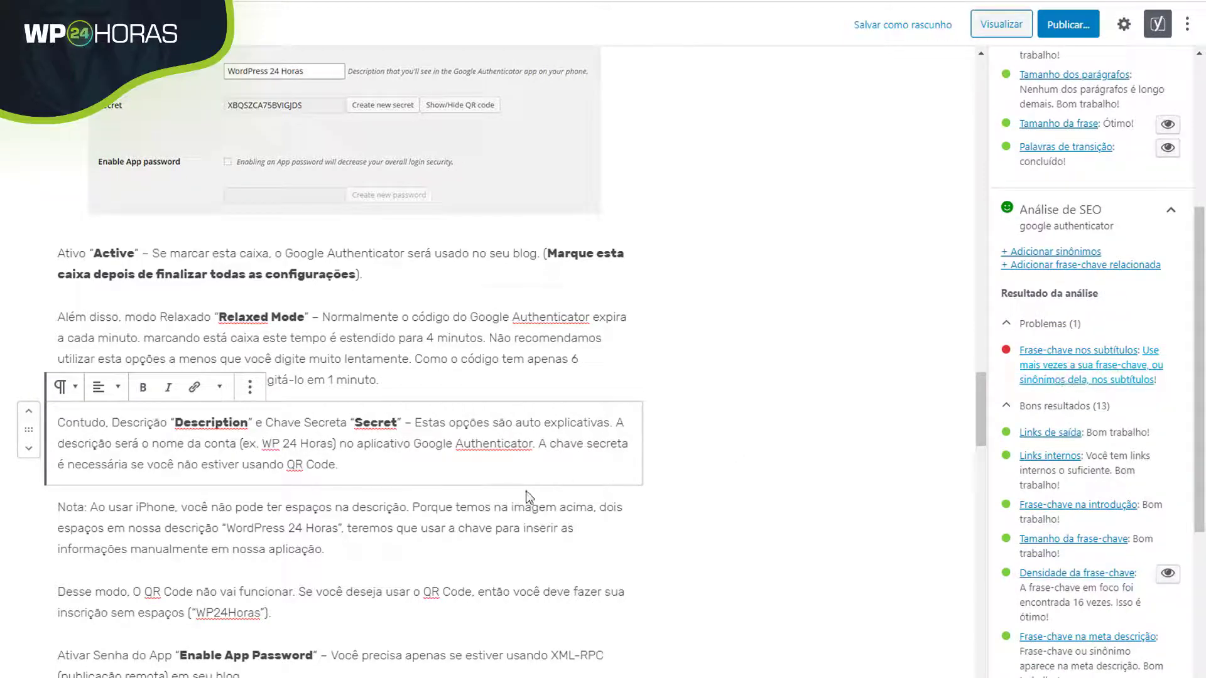
scroll(694, 333, "up", 12)
scroll(250, 441, "up", 10)
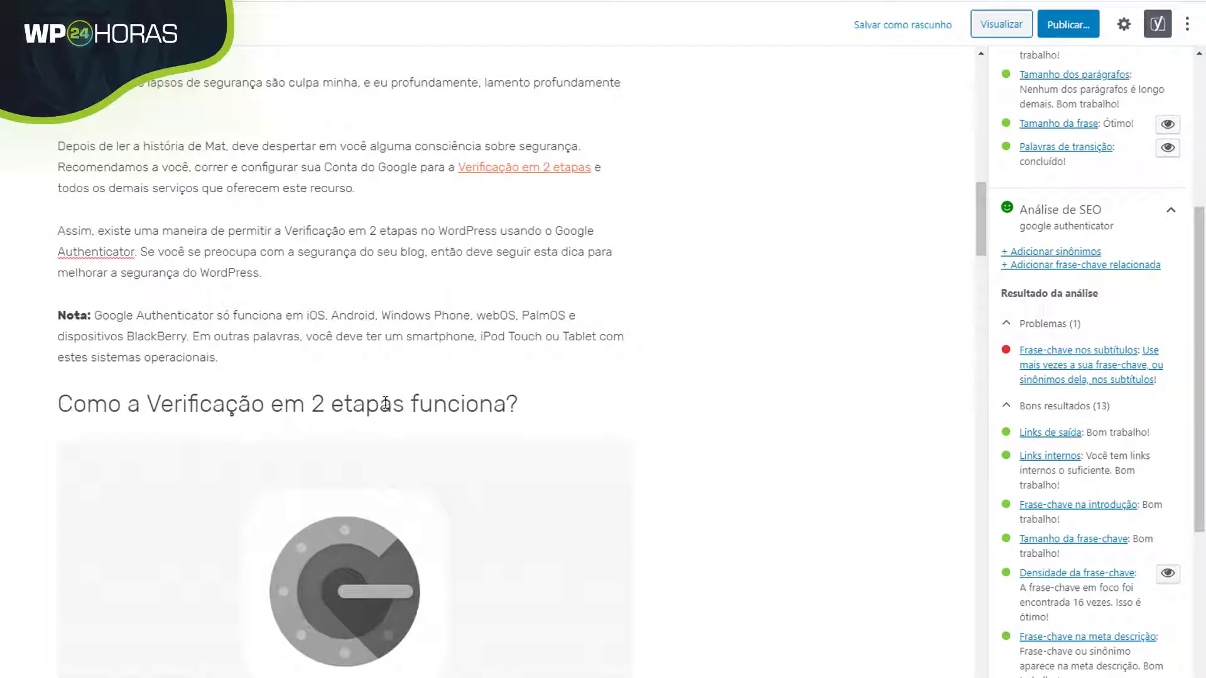
left_click(401, 403)
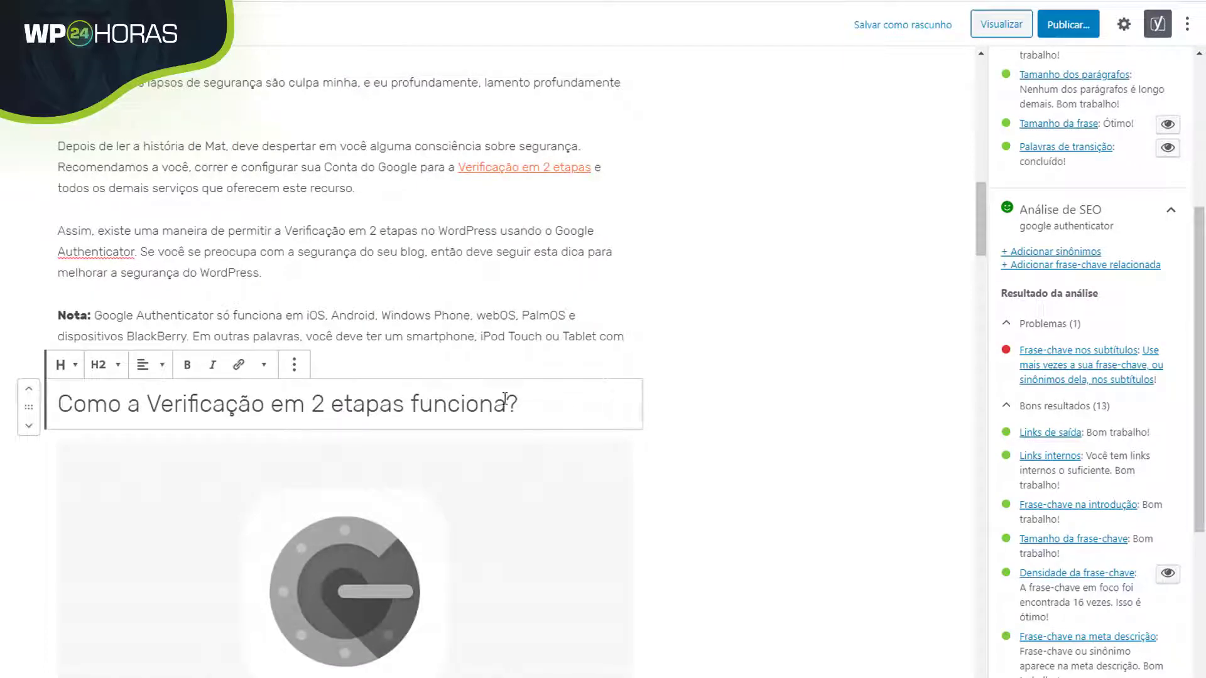
type("com Google Authenti")
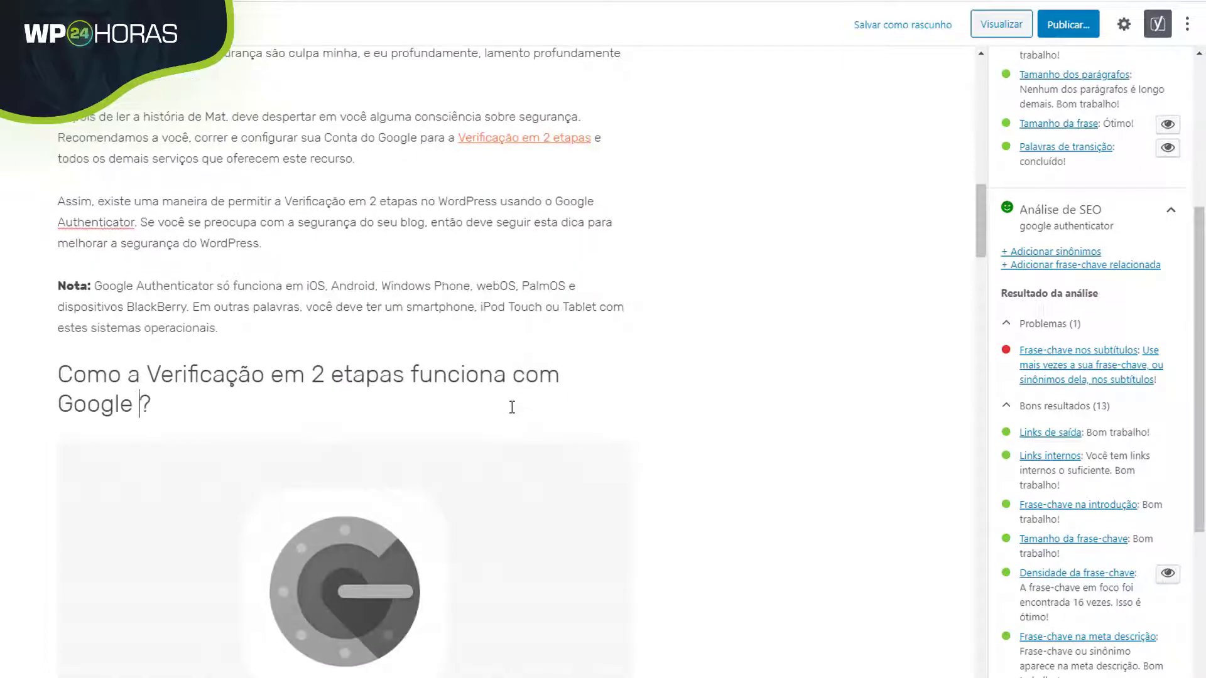
type("cator")
Review the complete list of Yoast readability and SEO analysis results for the post.
scroll(817, 427, "down", 2)
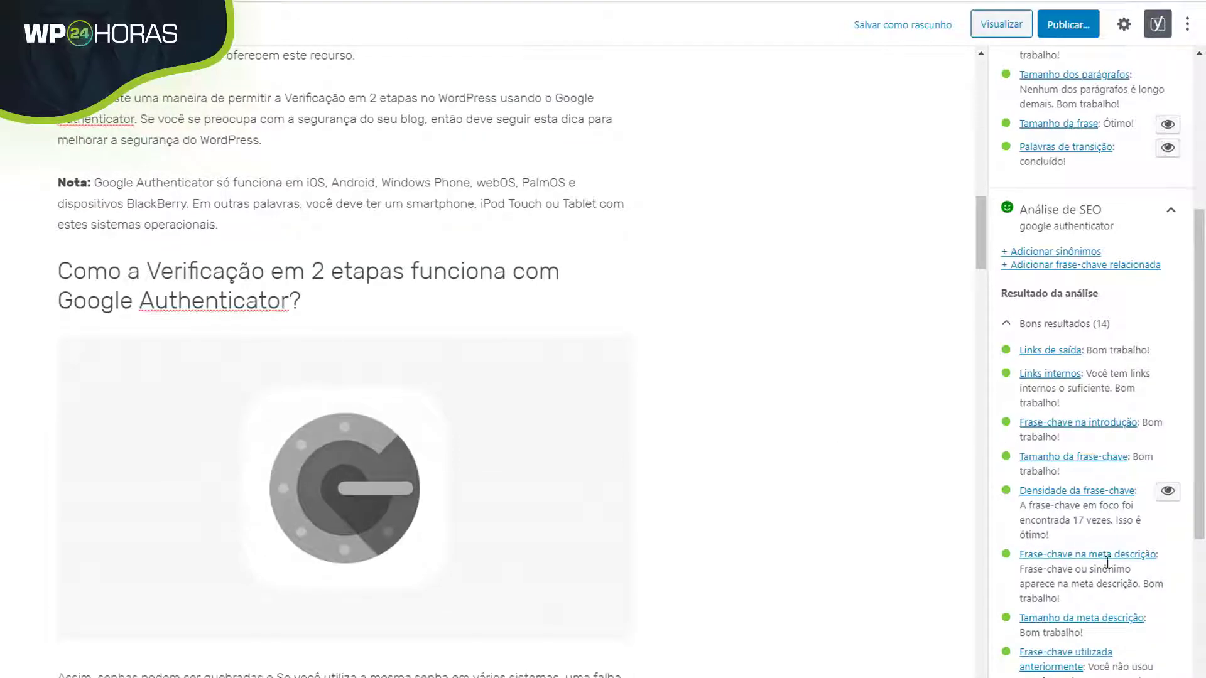
scroll(1056, 308, "down", 2)
scroll(1068, 264, "up", 4)
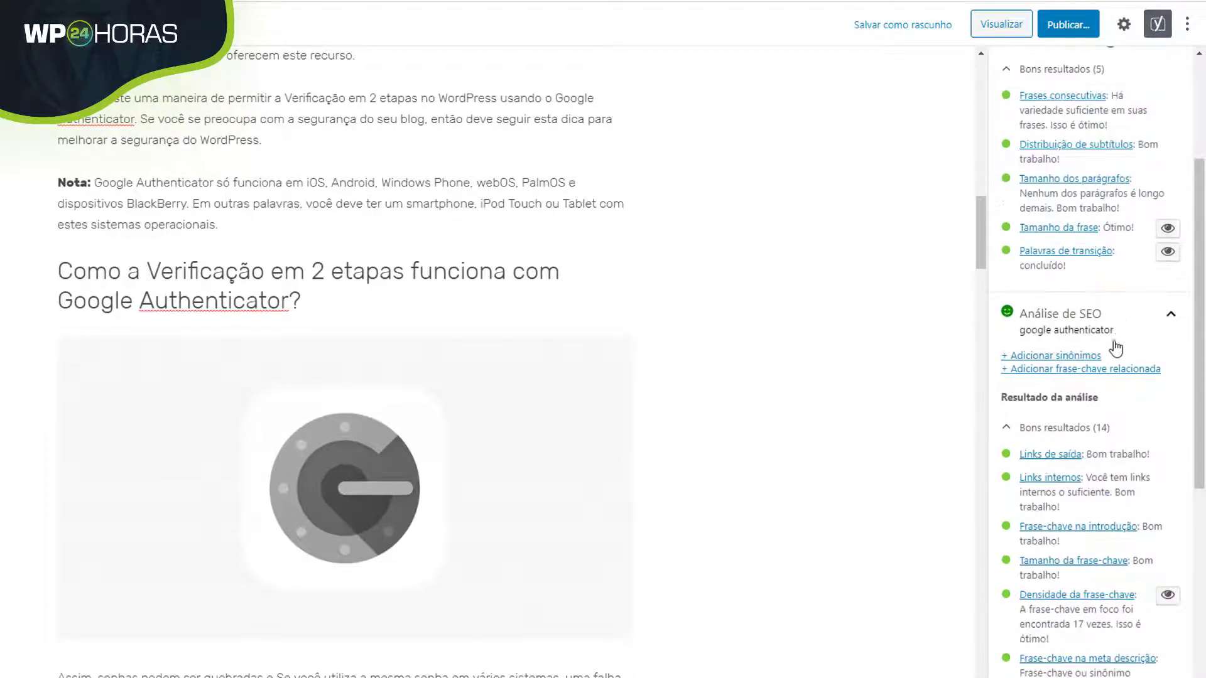
scroll(1118, 348, "up", 2)
scroll(1104, 374, "down", 10)
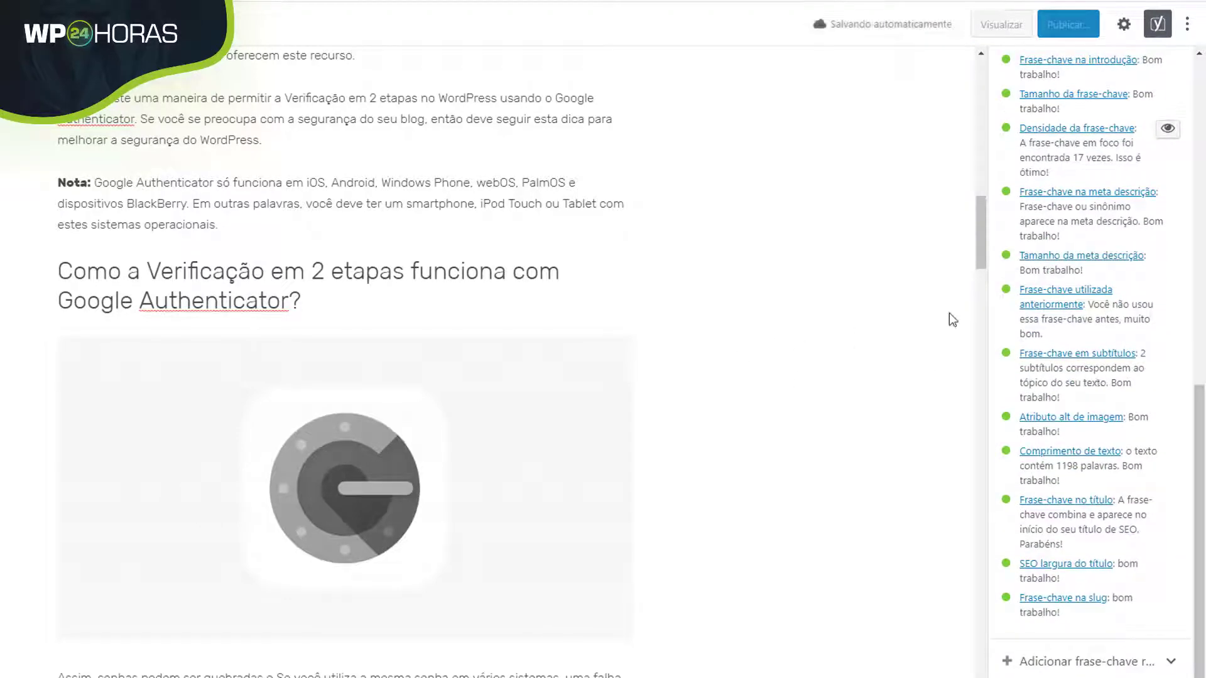
scroll(1138, 421, "up", 2)
scroll(1124, 351, "up", 7)
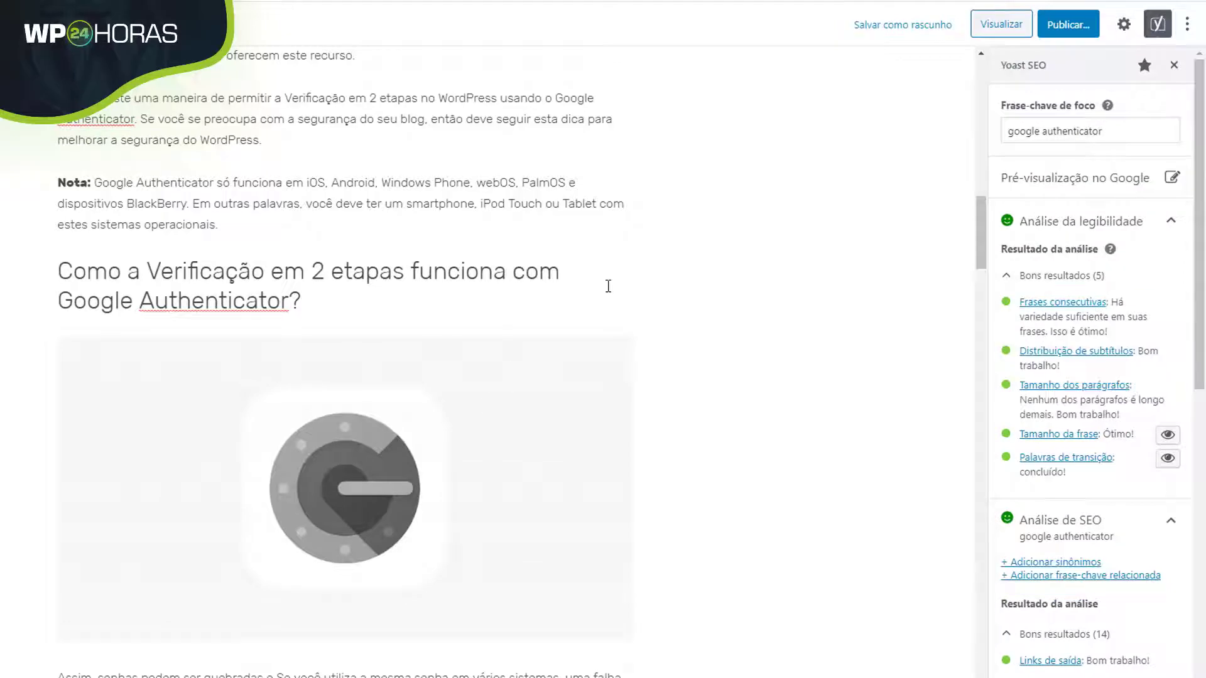
scroll(611, 286, "up", 15)
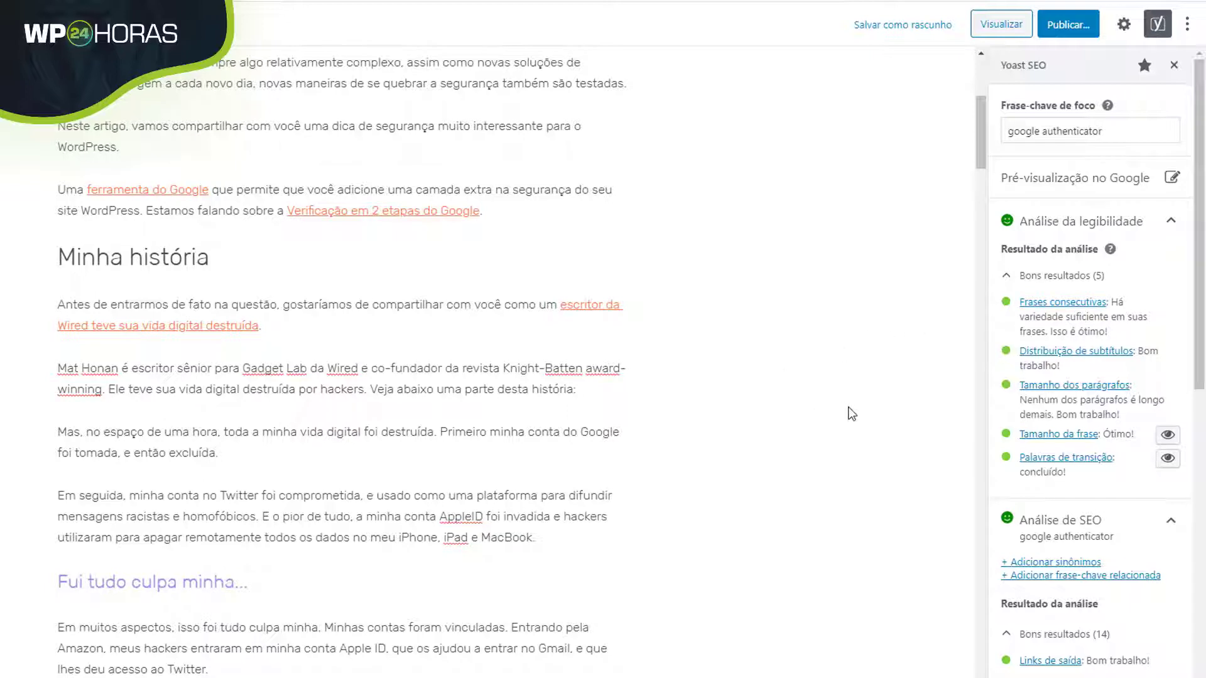
Open the Yoast help article on consecutive sentences from the readability results and translate the page into Portuguese.
left_click(1070, 305)
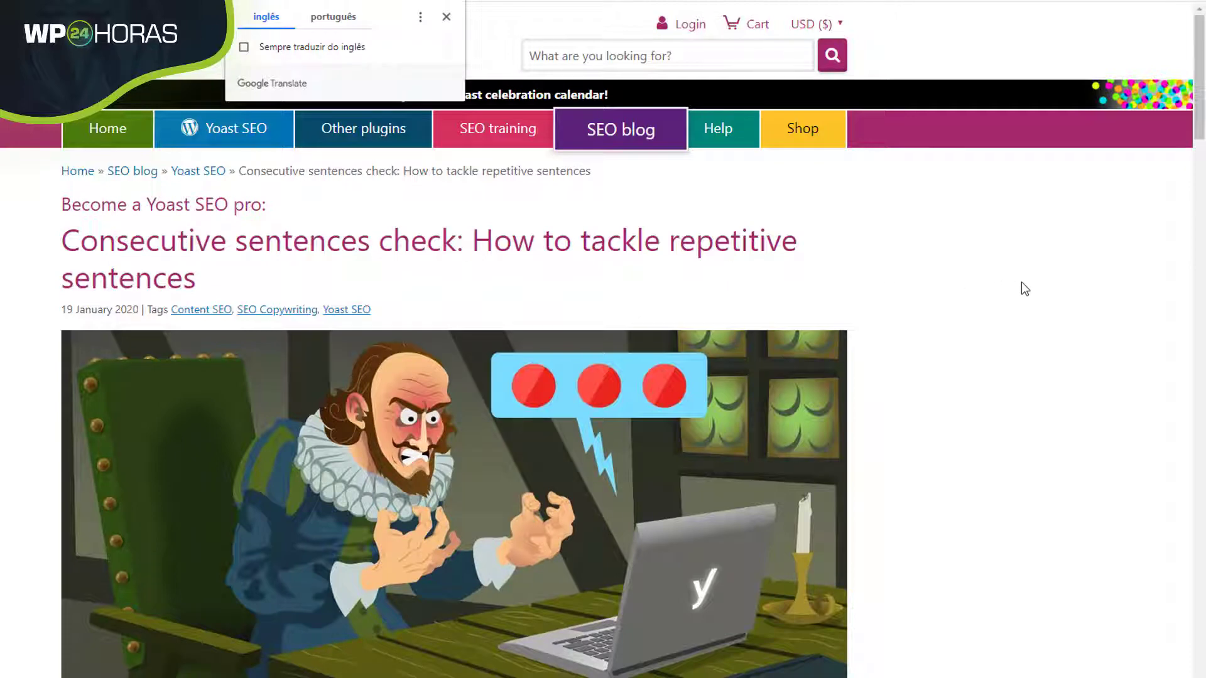
right_click(893, 278)
left_click(959, 436)
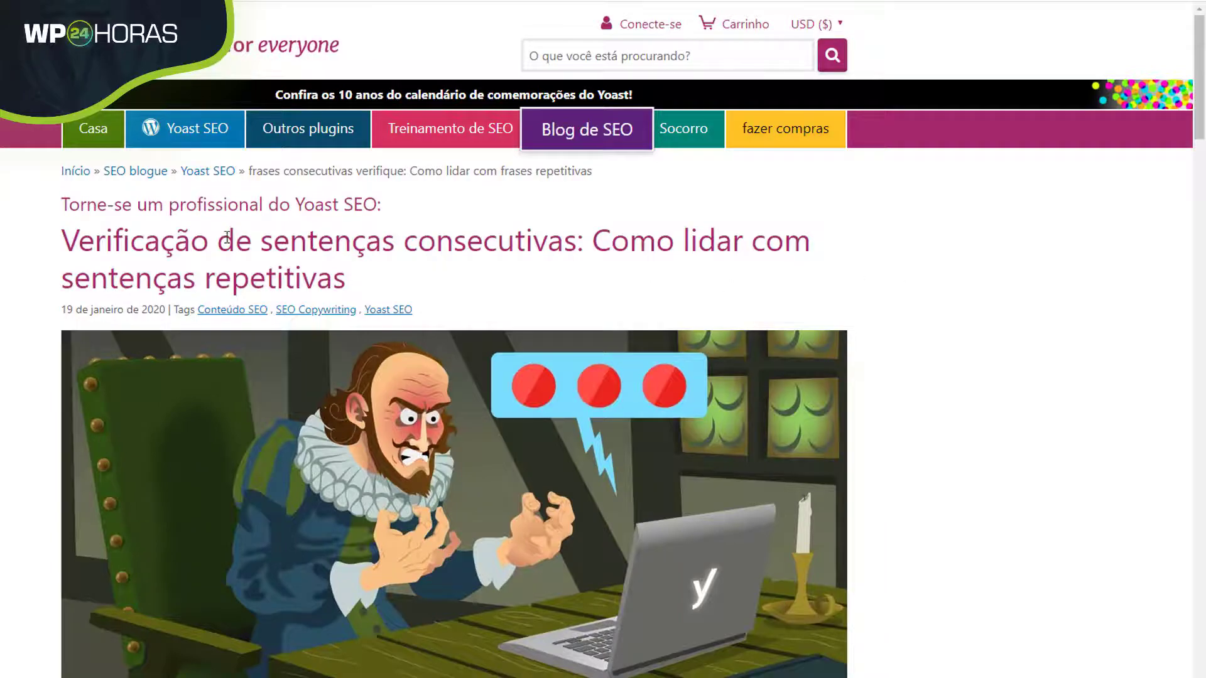
Read through the article's advice on repetitive sentence beginnings, its examples and conclusion, and close it to return to the post editor.
scroll(228, 238, "down", 10)
scroll(431, 274, "down", 20)
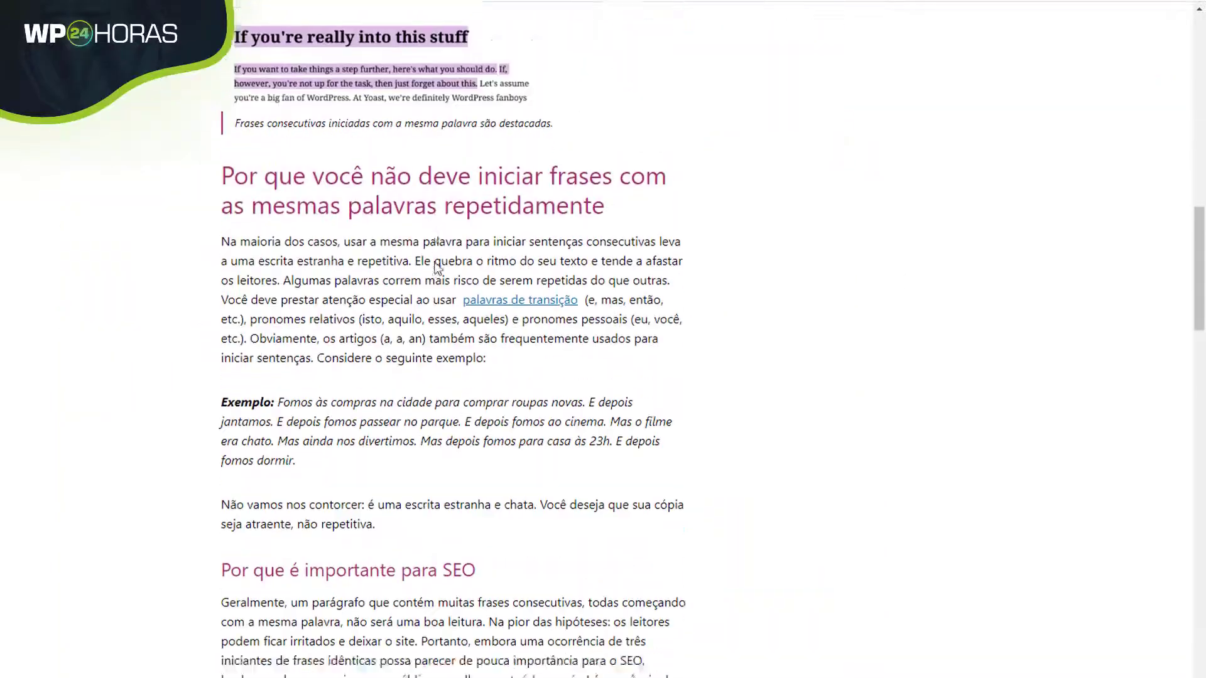
scroll(443, 250, "down", 14)
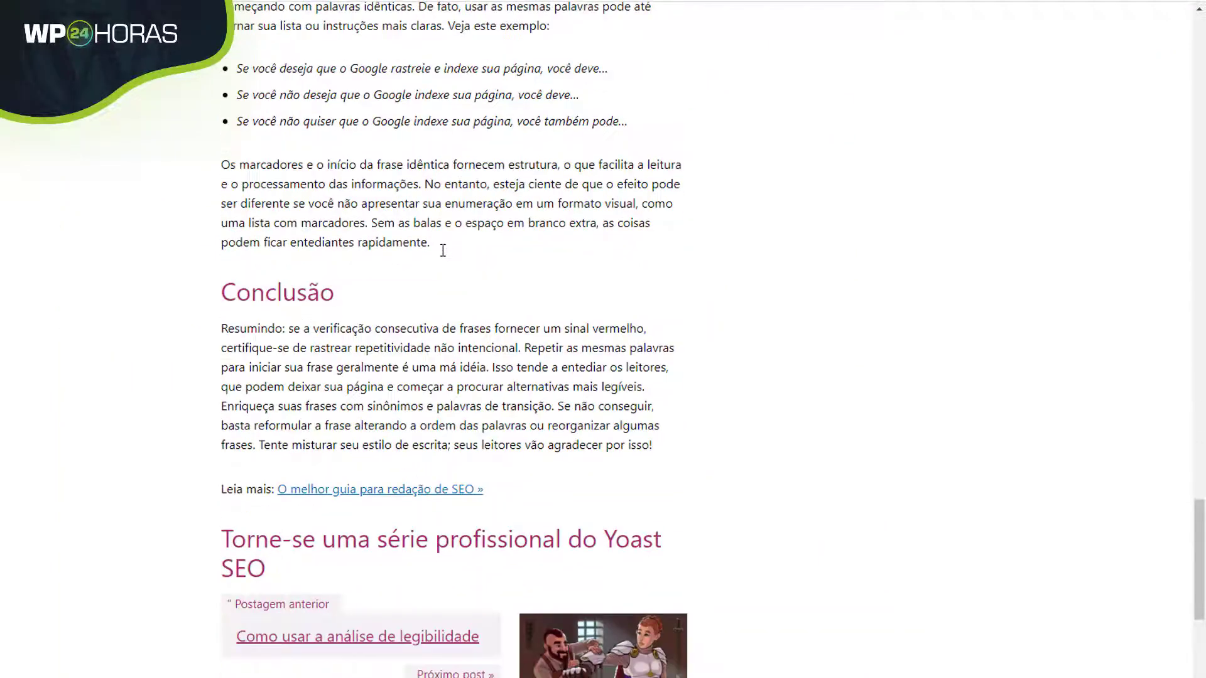
scroll(439, 244, "up", 12)
scroll(439, 252, "up", 7)
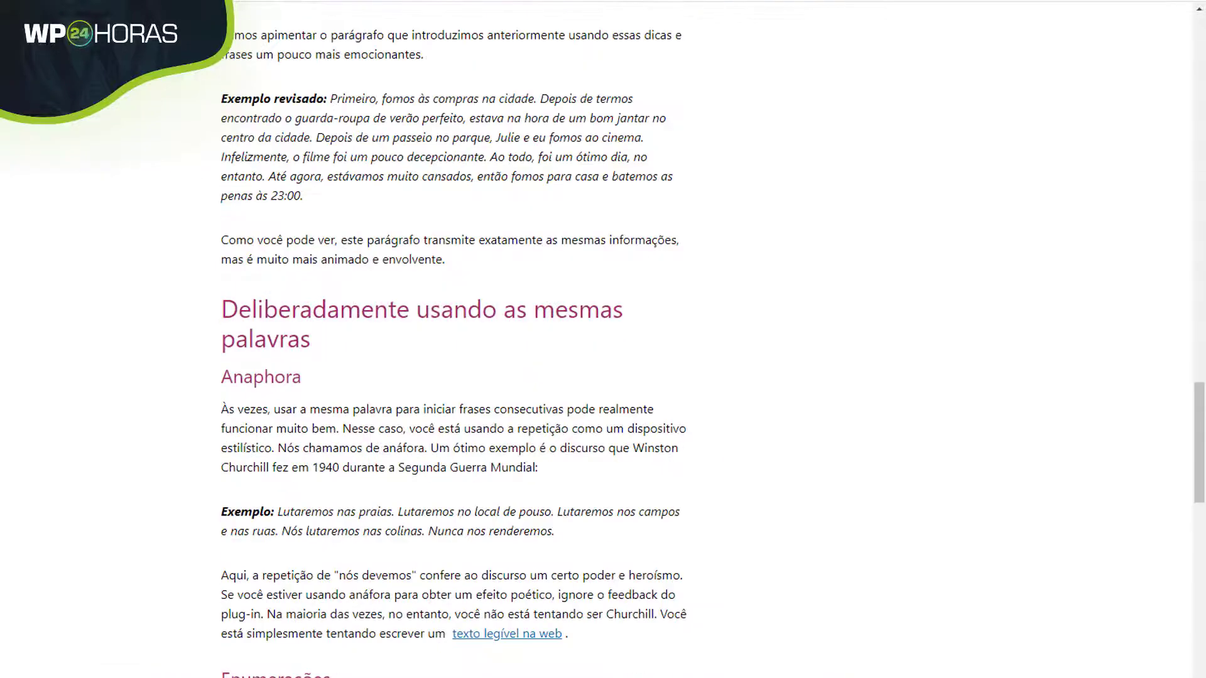
key("ctrl+w")
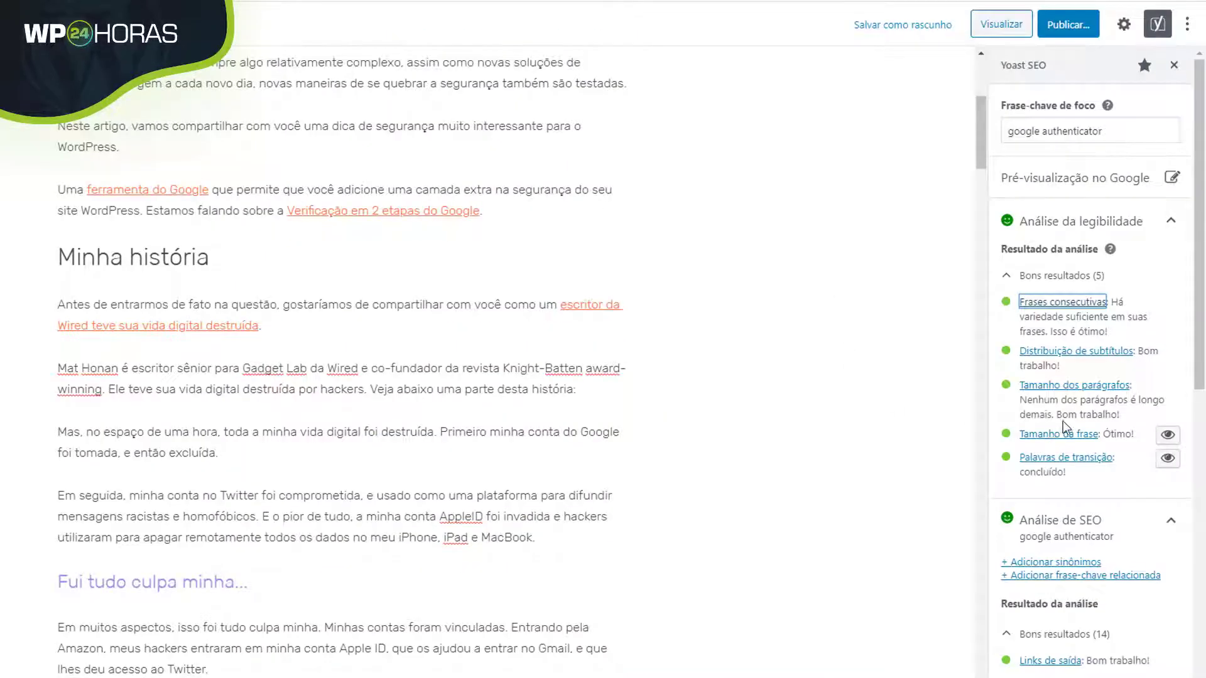
Check the SEO analysis results once more and return to the post's title.
scroll(1103, 486, "down", 5)
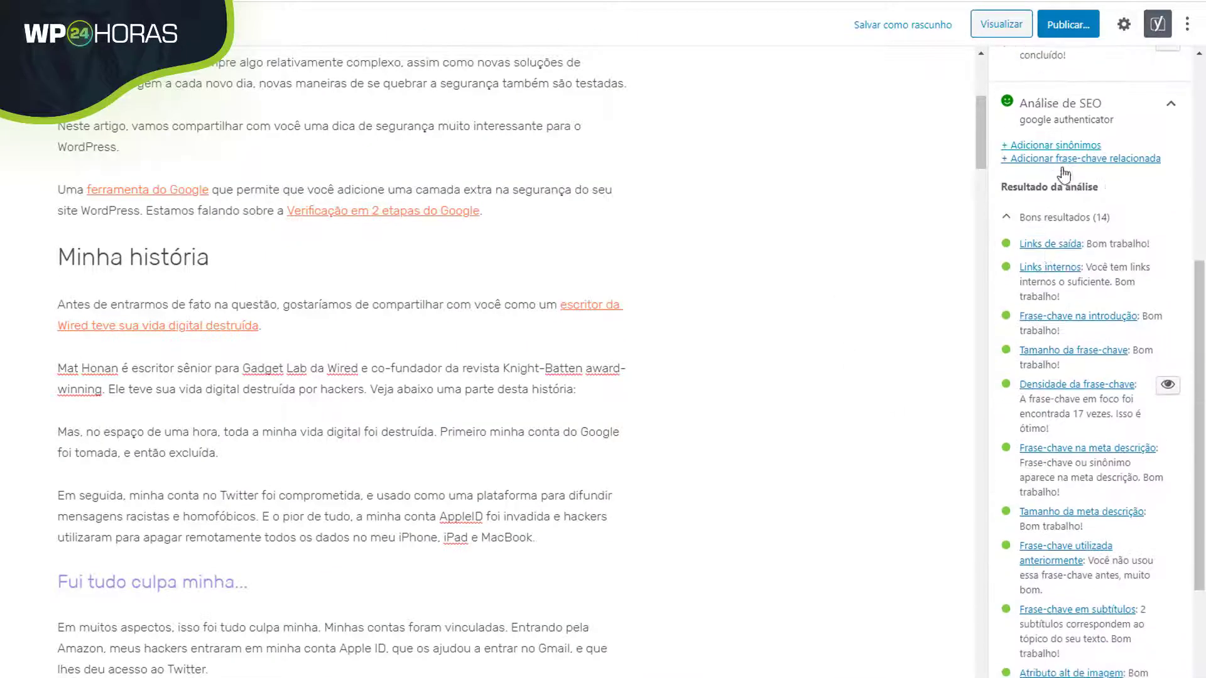
scroll(1064, 175, "down", 4)
scroll(1068, 252, "up", 10)
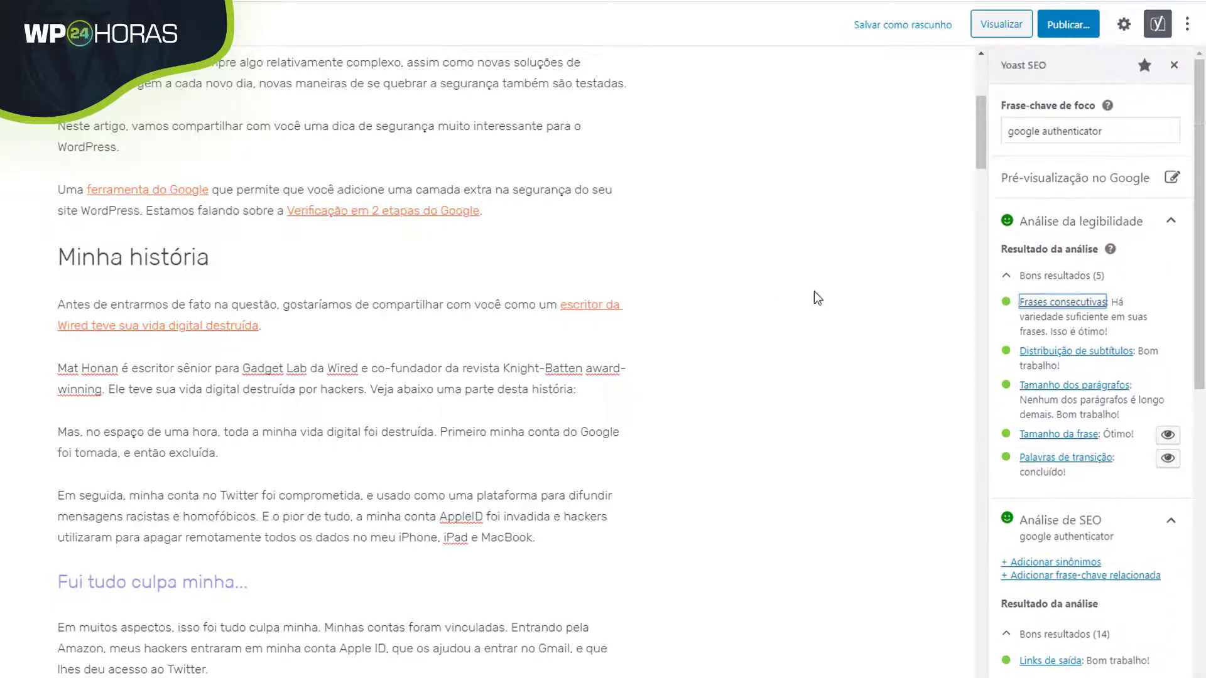
left_click_drag(981, 141, 996, 69)
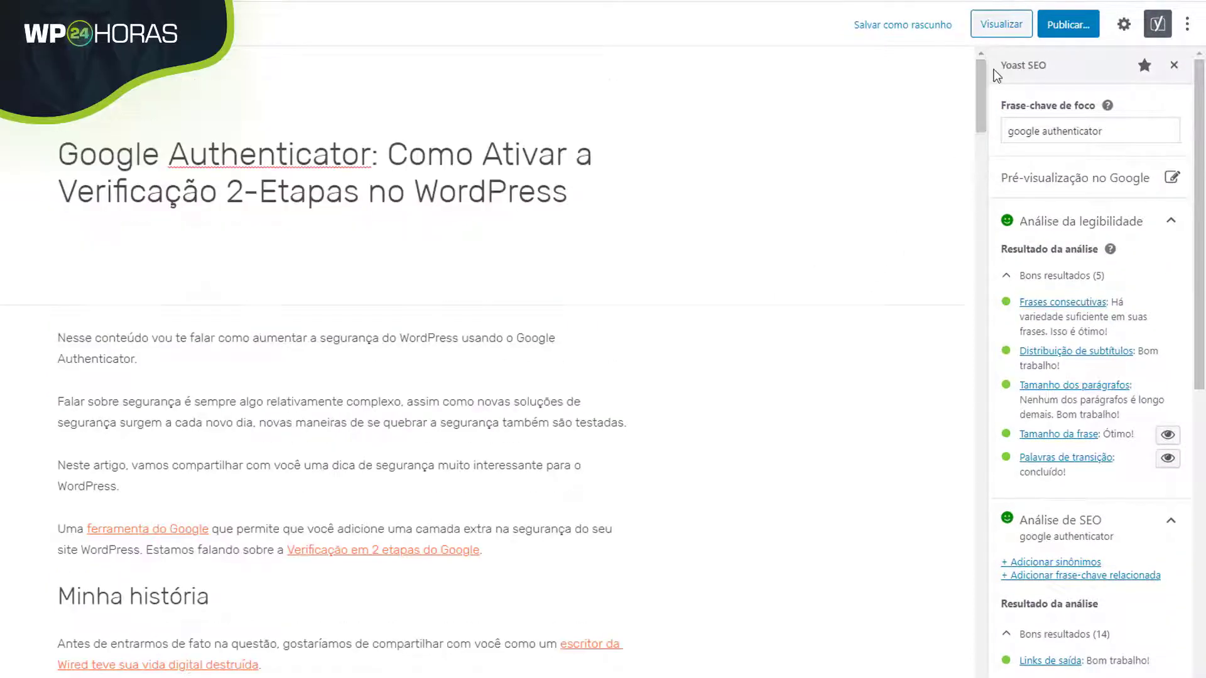